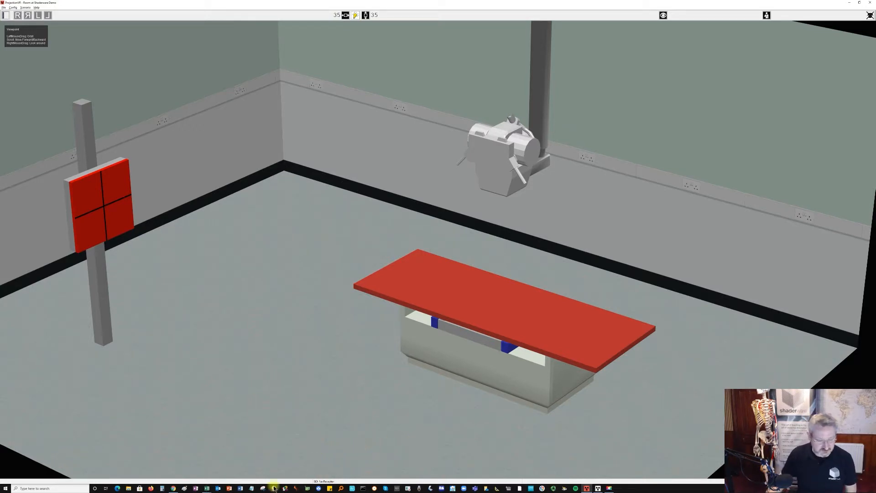
- Bring up the Wiley journal article in the browser and the blank Excel workbook beside it
left_click(177, 489)
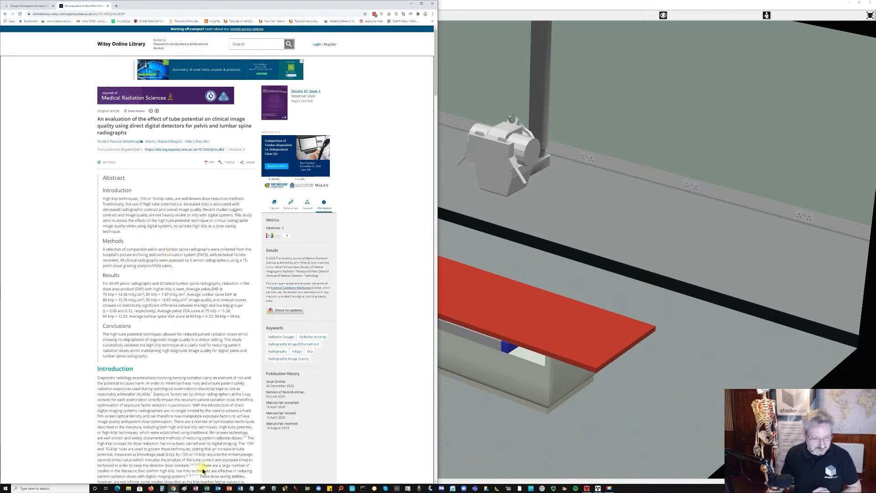
mouse_move(207, 489)
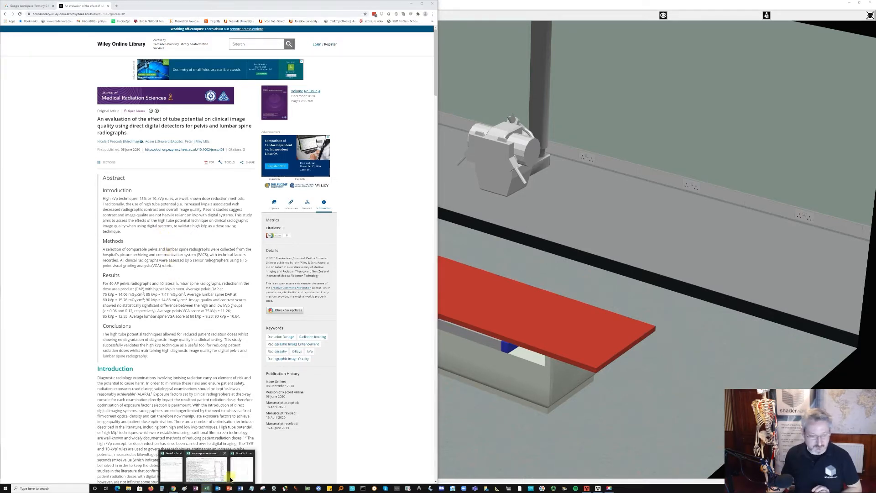
left_click(247, 470)
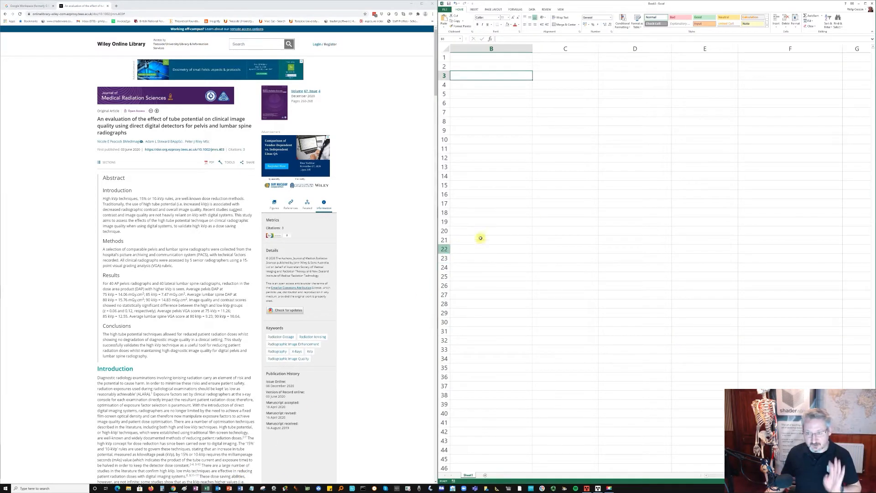
- Enter the heading "Independent Variables" in cell C8
left_click(562, 124)
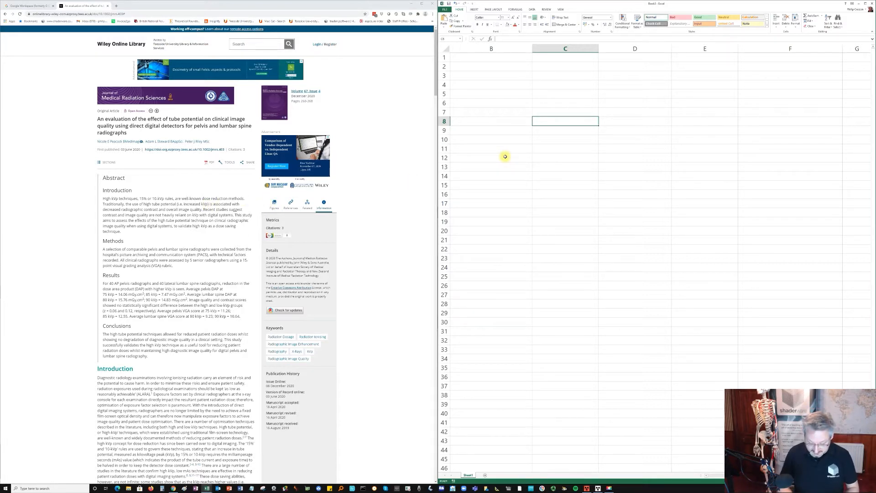
type("I")
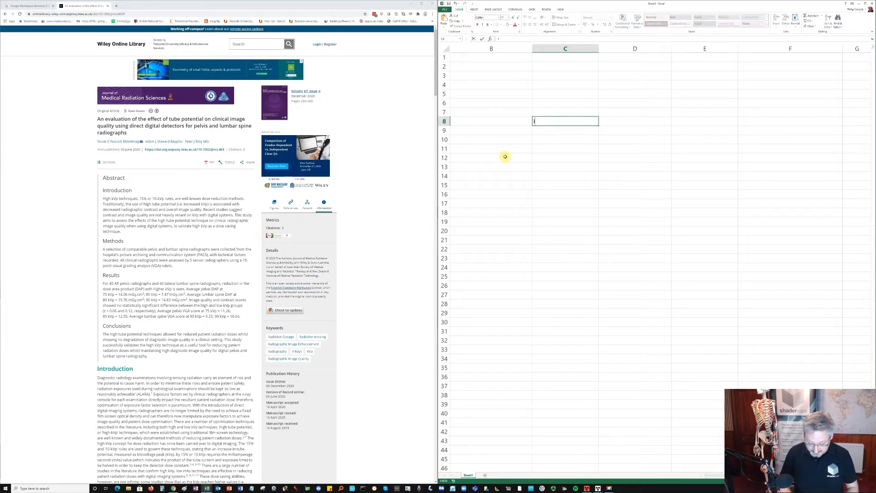
type("ndepe")
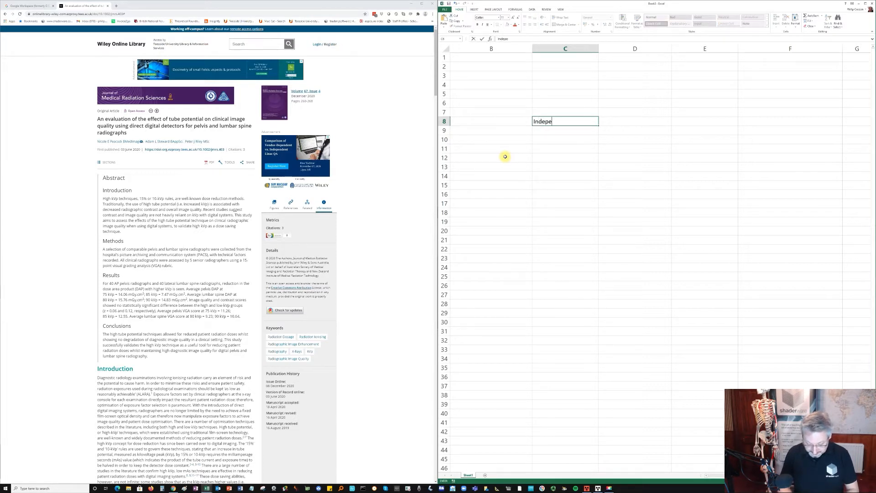
type("ndent Variables")
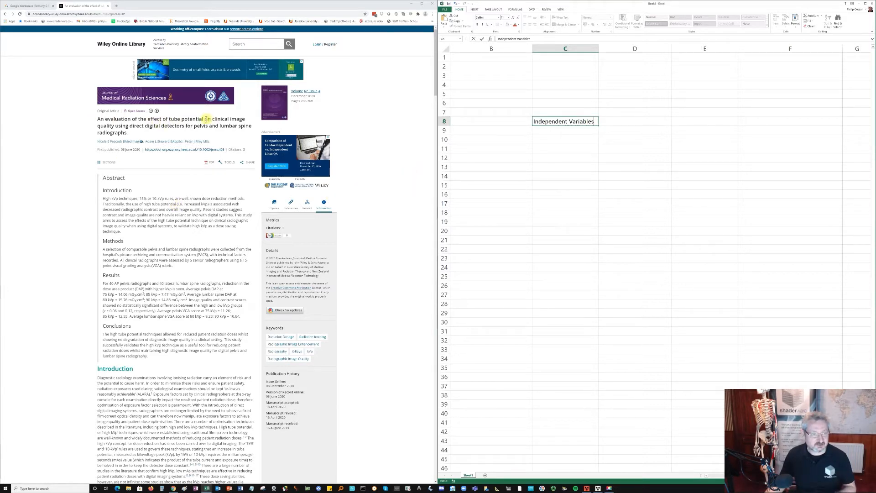
- Highlight "effect of tube potential" in the article title and enter "Tube Potential (Voltage)" in cell C10
left_click_drag(167, 120, 200, 117)
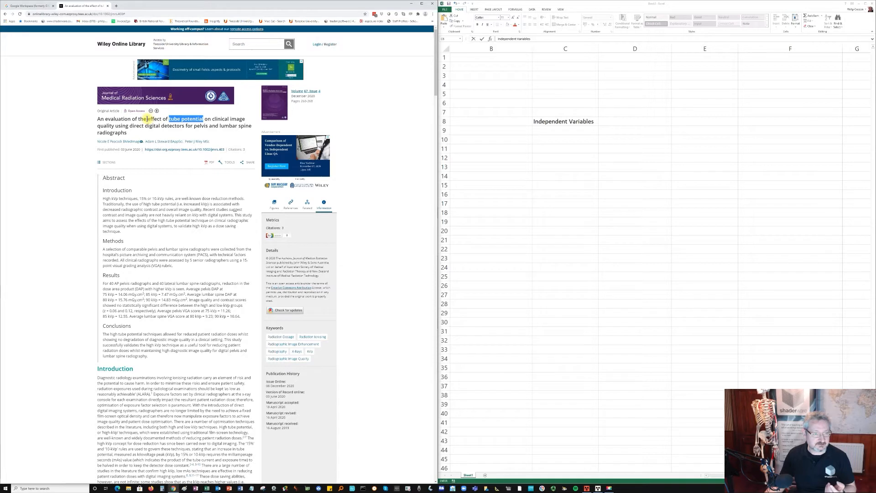
left_click_drag(148, 119, 204, 118)
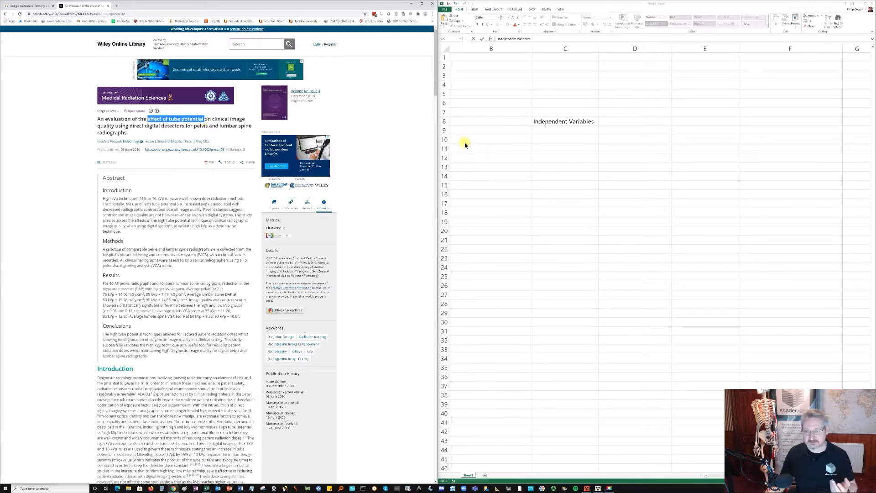
left_click(579, 131)
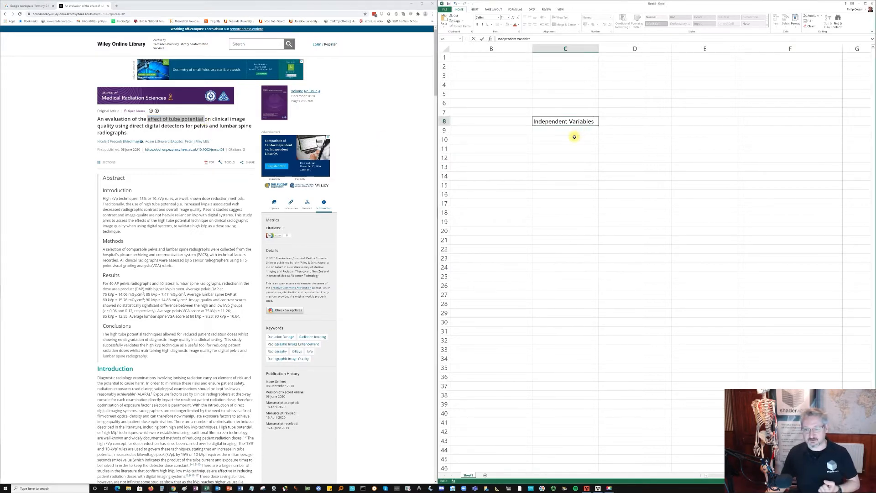
left_click(573, 137)
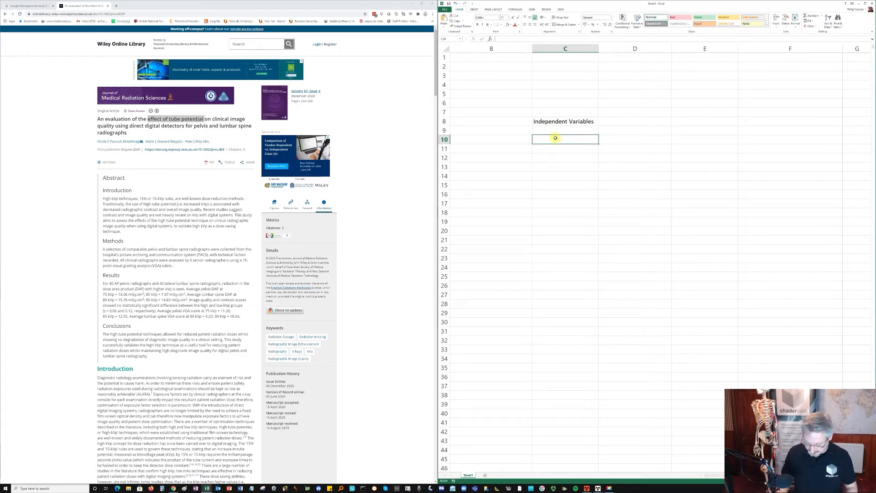
type("Tube Potential")
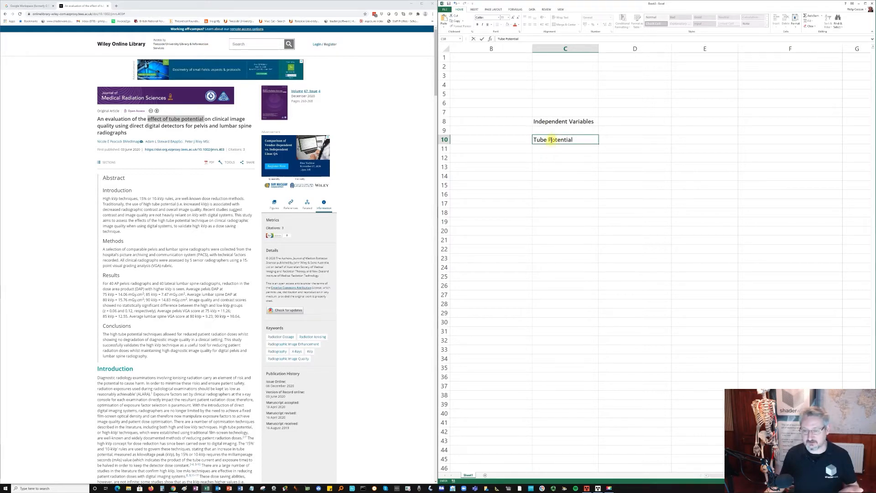
type("(")
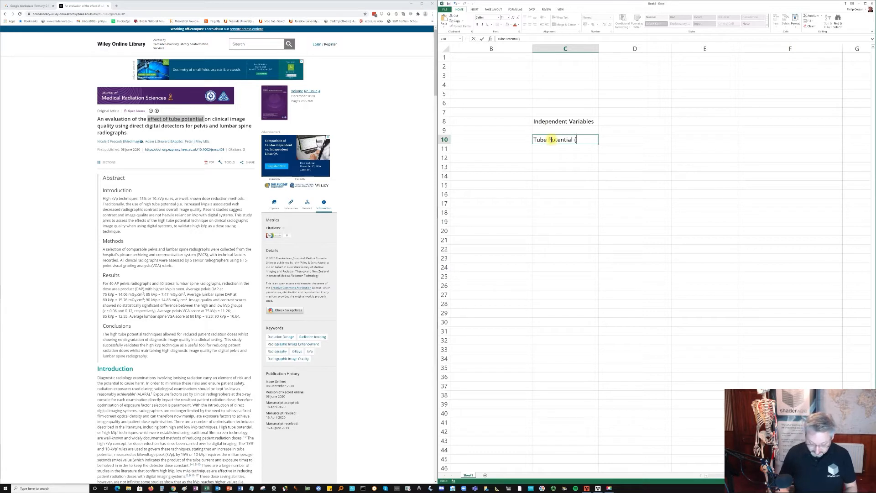
type("Voltage")
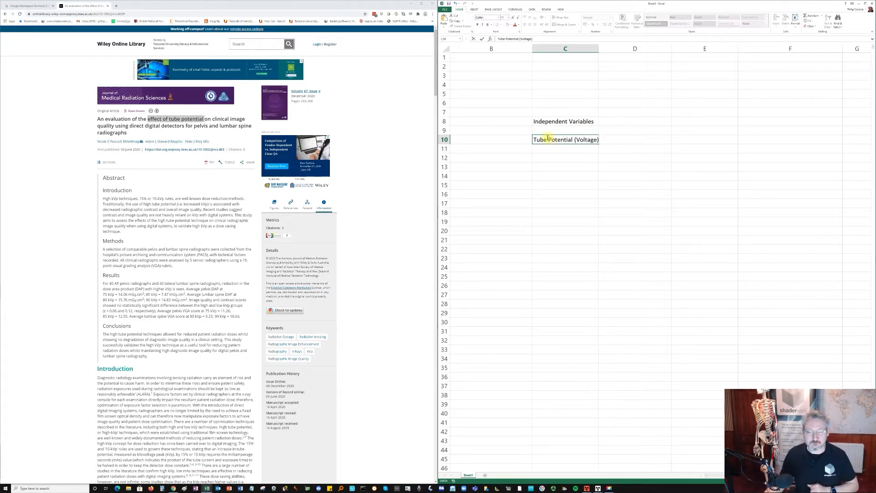
left_click(616, 139)
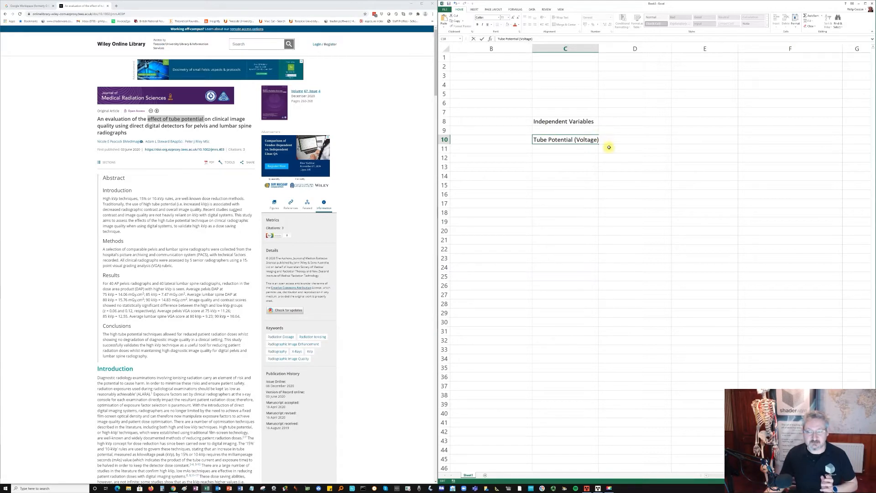
key("Return")
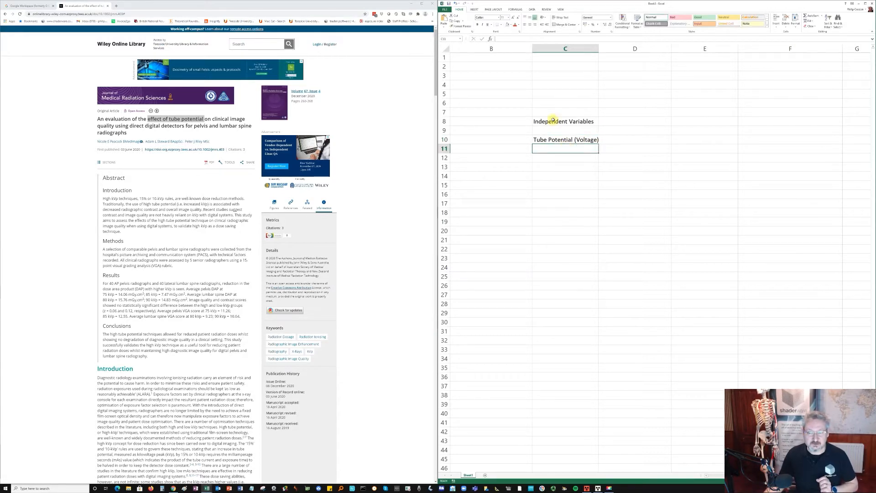
- Enter the heading "Dependent Variable" in cell D8, next to the independent variables heading
left_click(619, 119)
type("D")
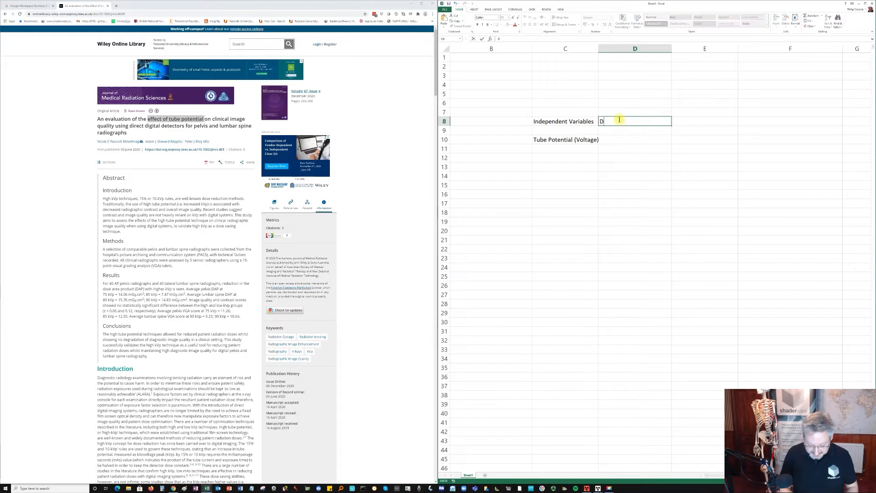
type("ependent")
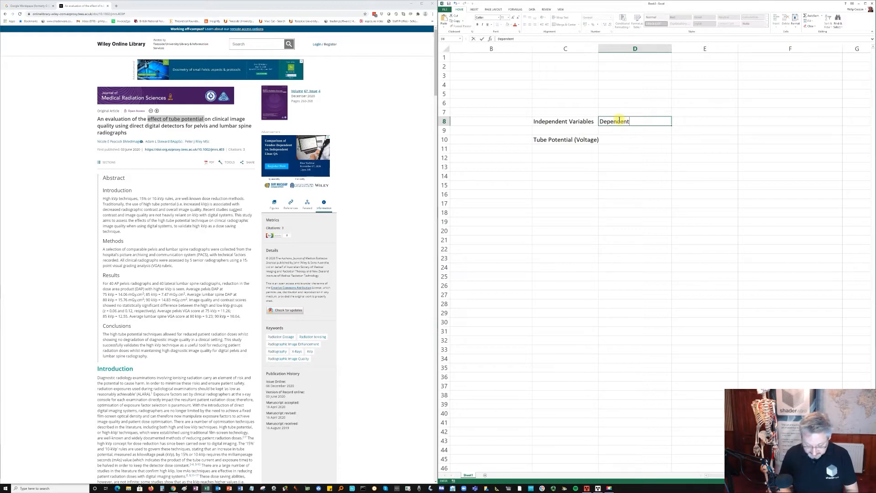
type(" Variable")
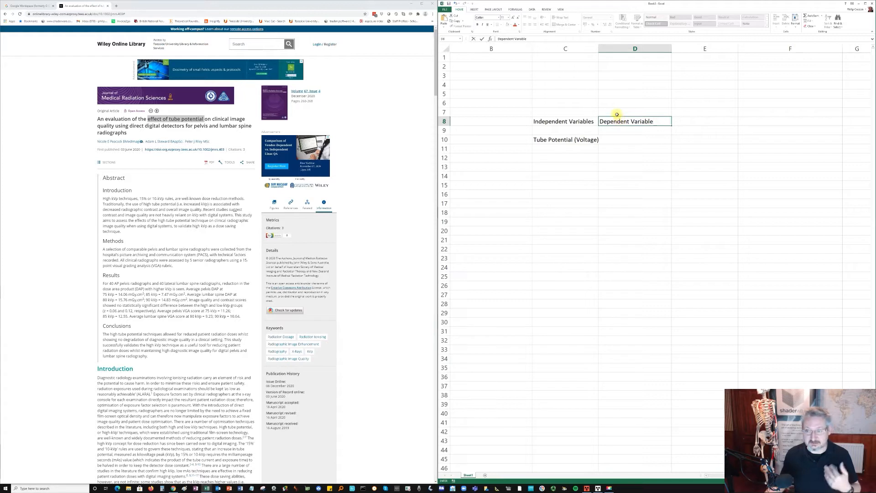
- Enter "Image Quality" as the dependent variable in cell D10
left_click(621, 139)
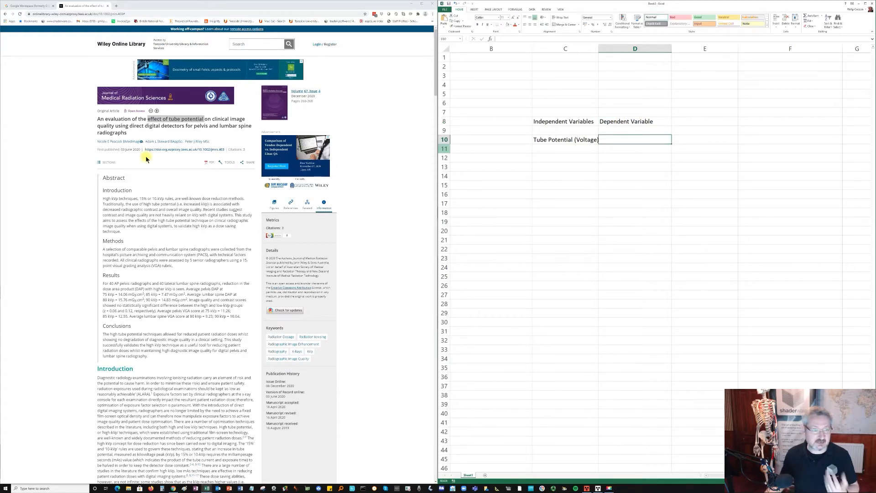
left_click(213, 118)
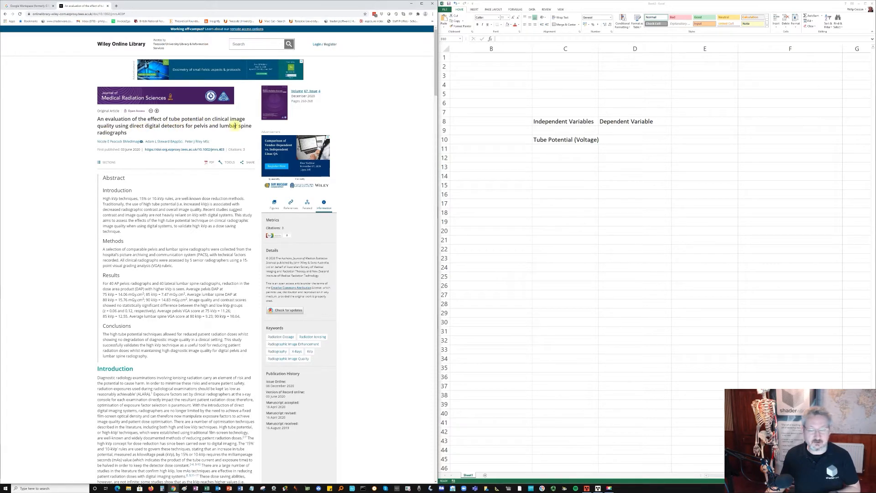
left_click(609, 139)
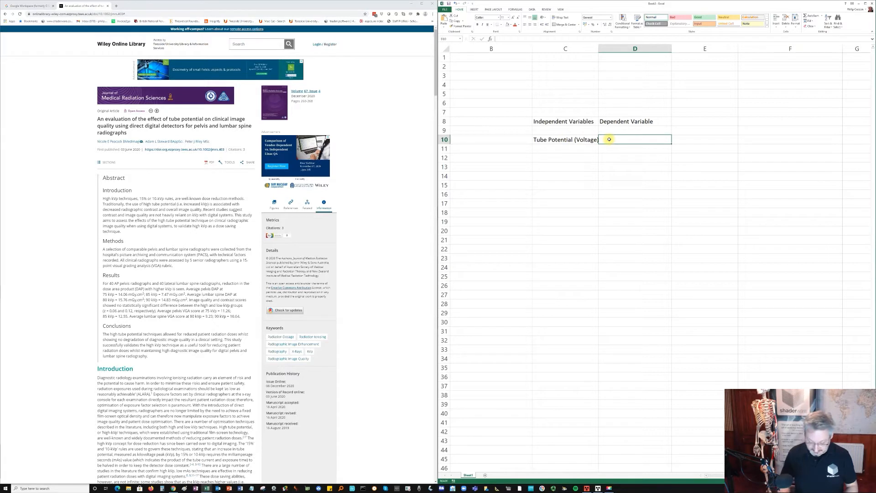
type("Image Quality")
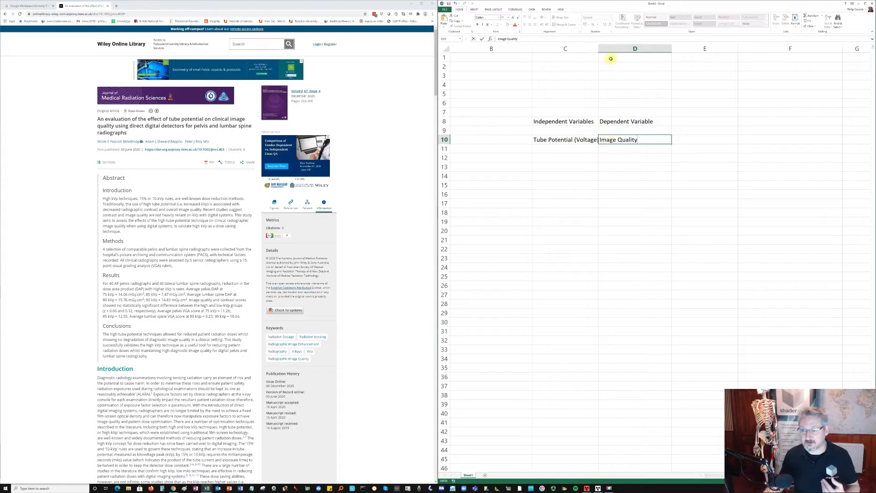
- Auto-fit the width of column C to its text, and select the empty cell D11
double_click(599, 49)
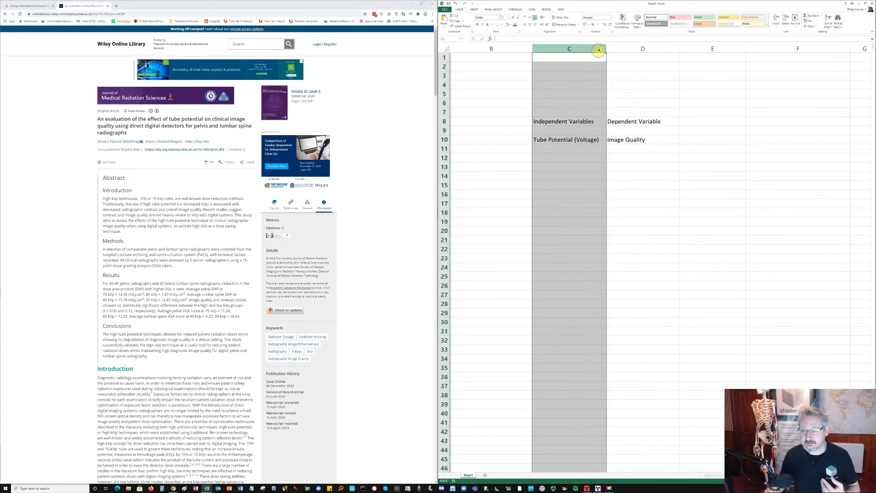
left_click(647, 140)
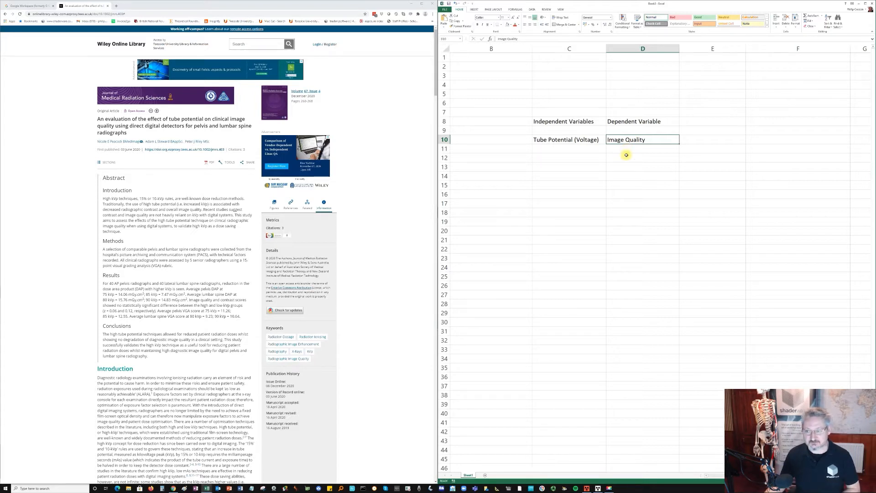
left_click(627, 148)
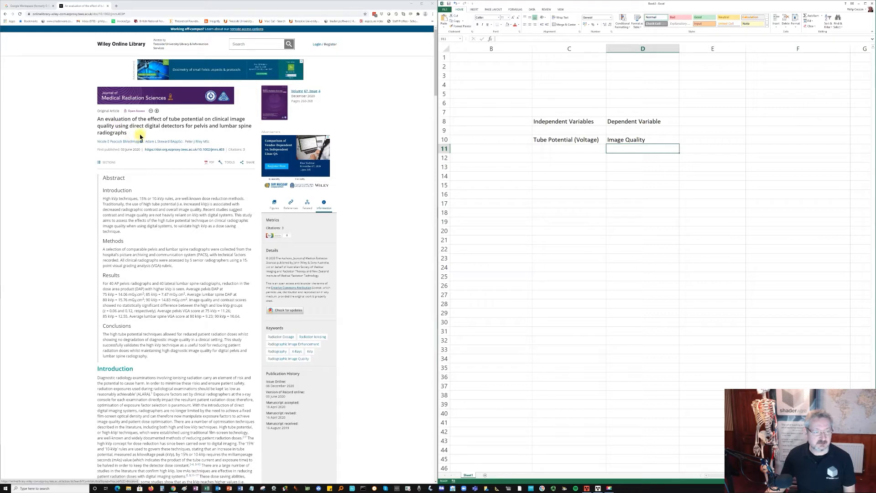
- Examine the introduction of the article's abstract, highlighting the phrase "dose reduction"
scroll(135, 202, "down", 1)
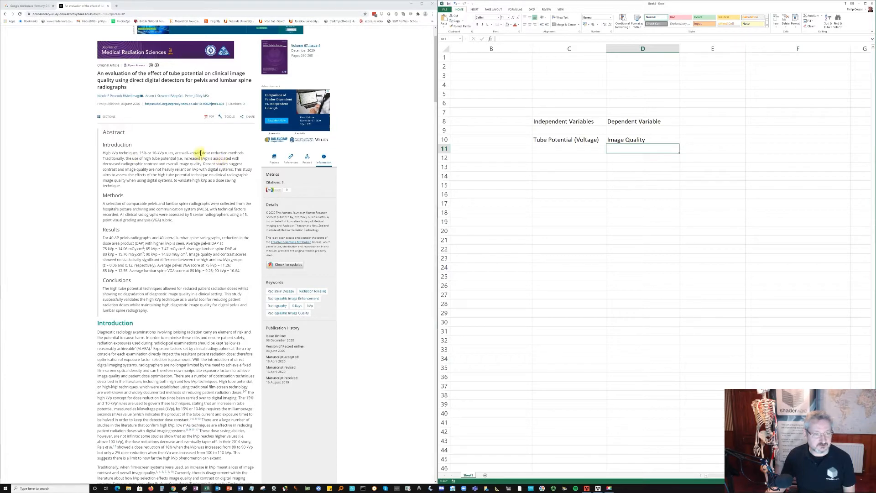
left_click_drag(203, 152, 227, 152)
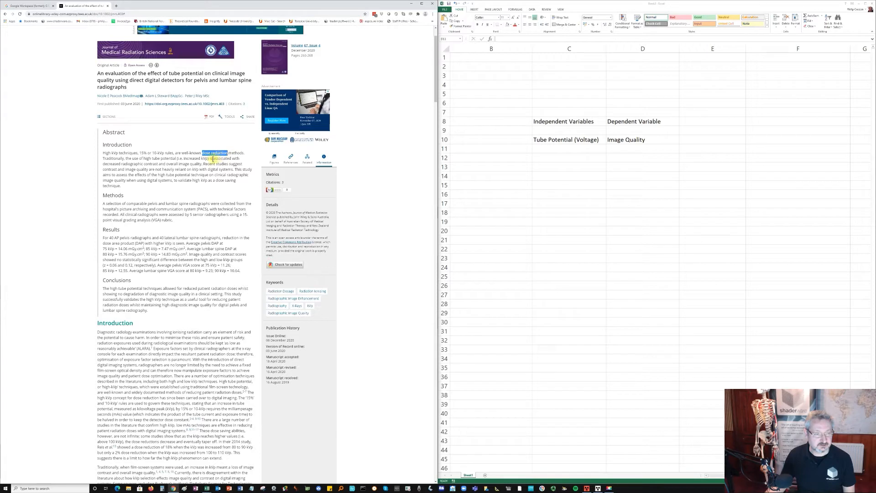
left_click(163, 165)
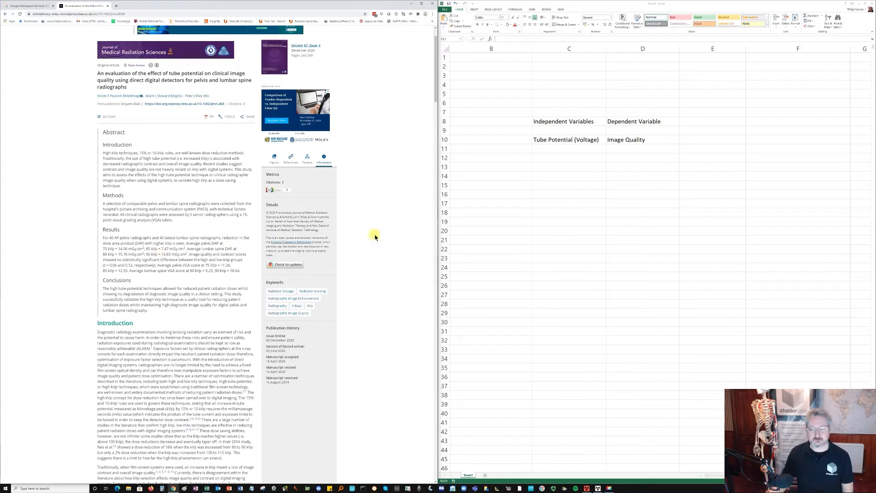
left_click(666, 122)
double_click(666, 123)
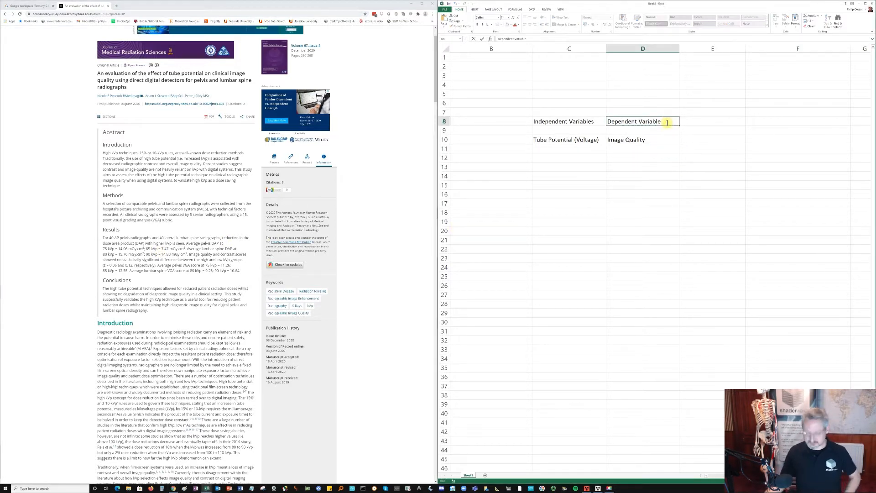
type("(s")
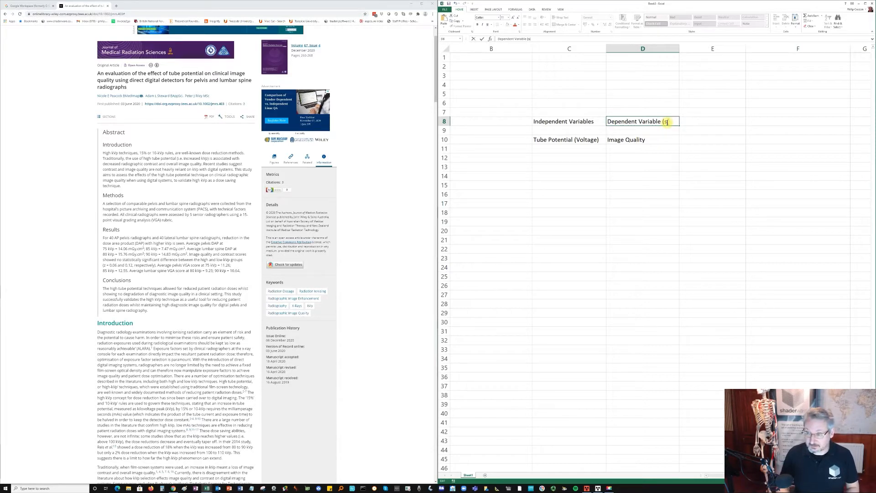
key("BackSpace")
key("BackSpace")
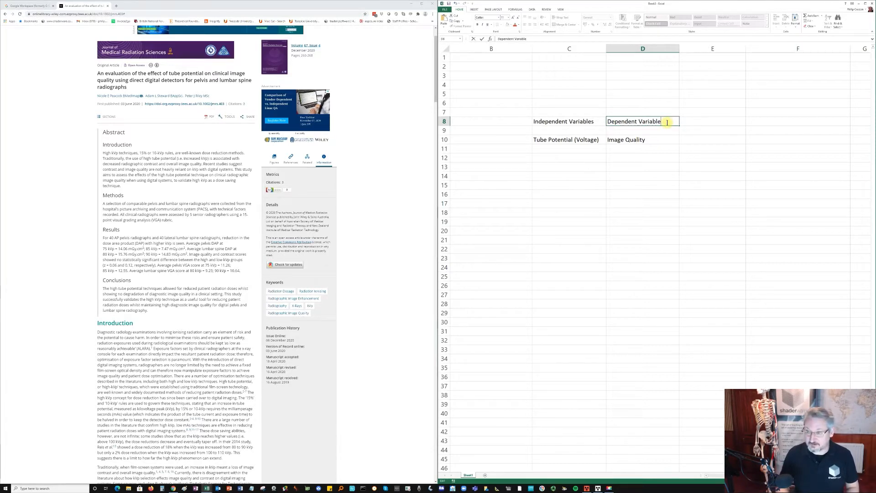
- Enter the heading "Dependent Variable 2" in cell E8 and change the heading in D8 to "Dependent Variable 1"
left_click(687, 119)
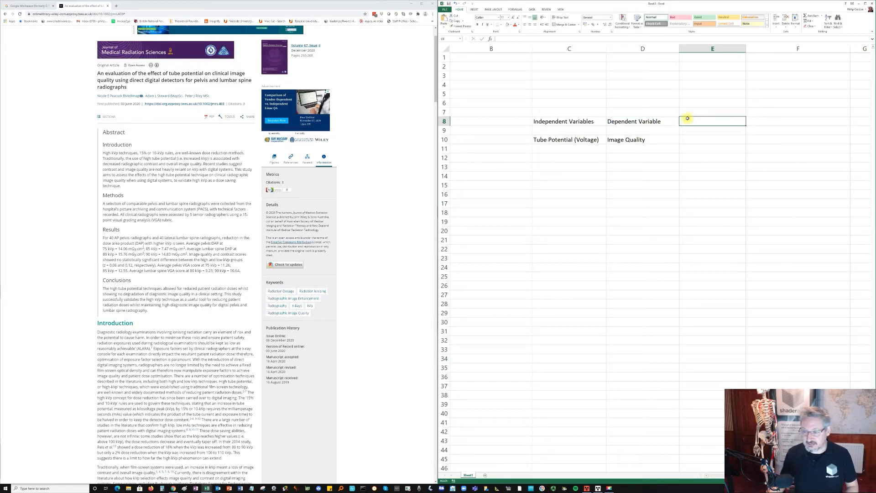
type("D")
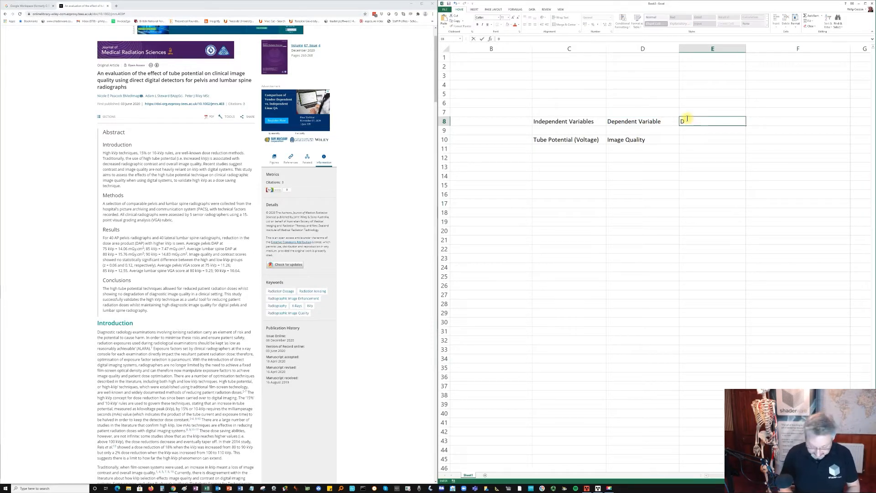
type("epende")
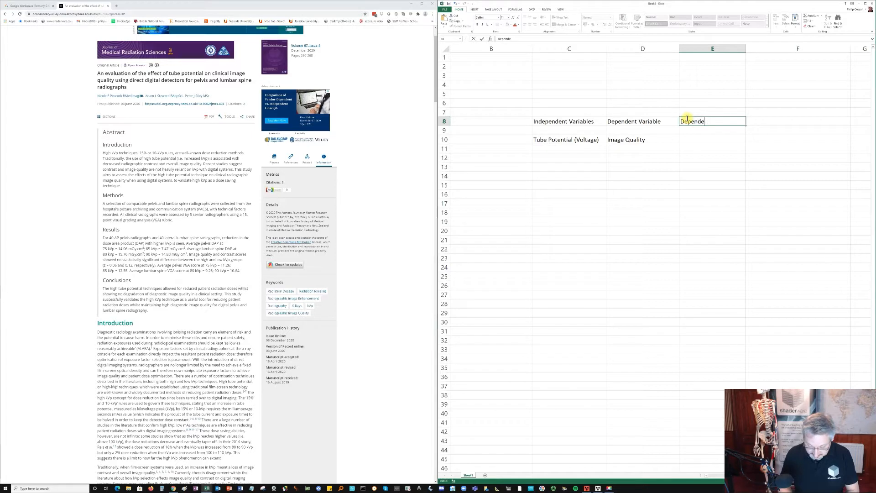
type("nt Variable 2")
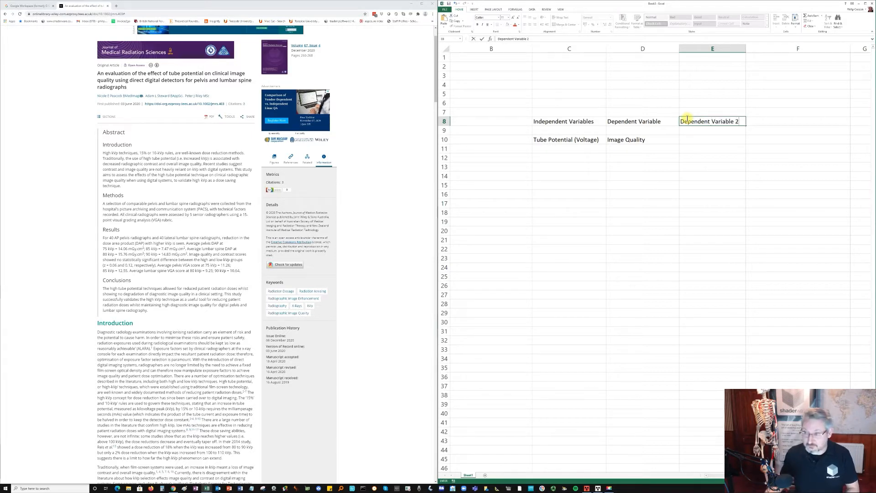
double_click(664, 120)
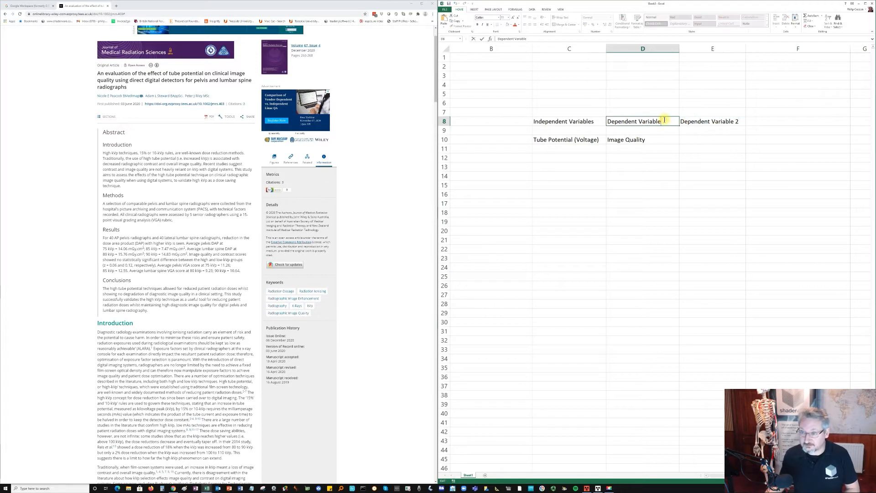
- Enter "Dose Area Product" as the second dependent variable in cell E10
left_click(700, 138)
type("Dose A")
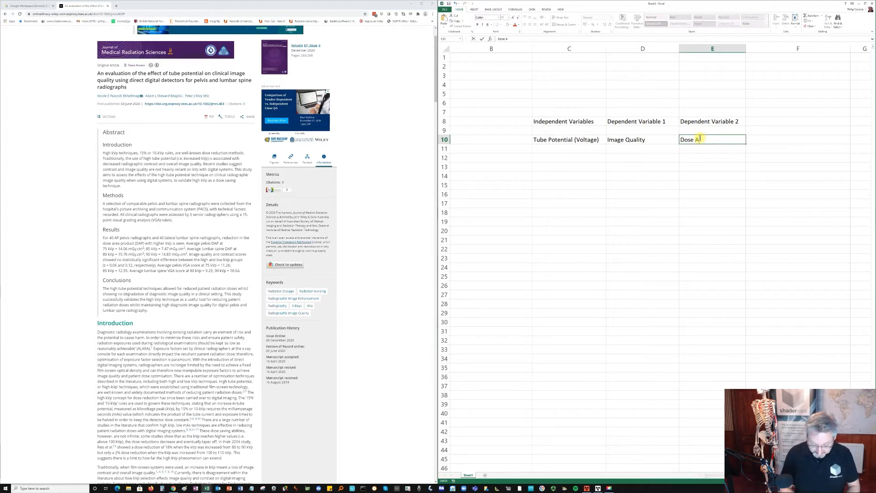
type("rea Product")
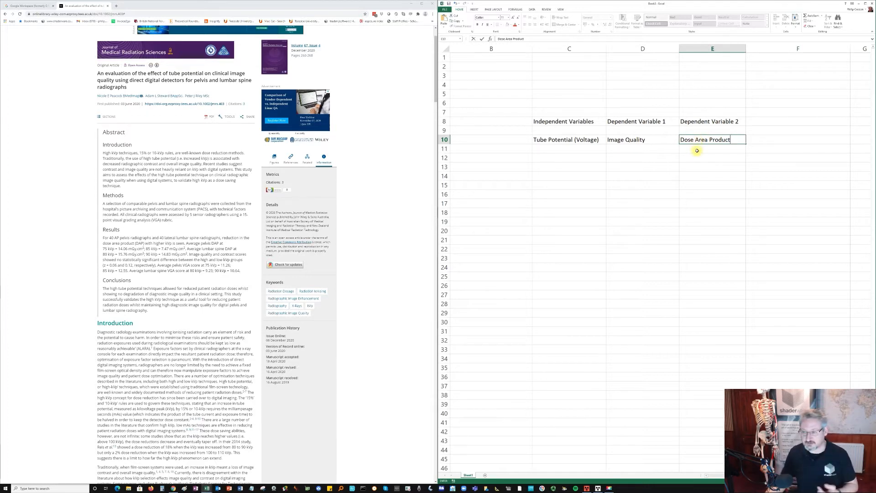
left_click(696, 151)
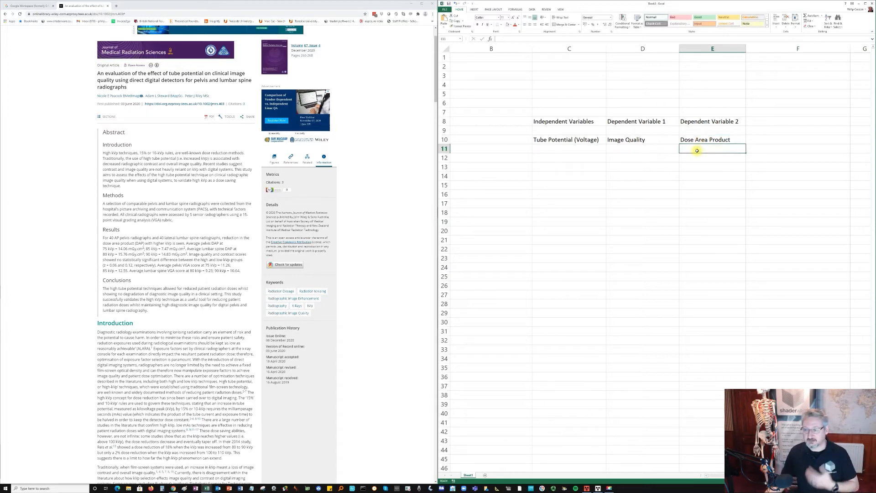
- Move the three headings in C8:E8 down to row 9, directly above the variable names
left_click(584, 149)
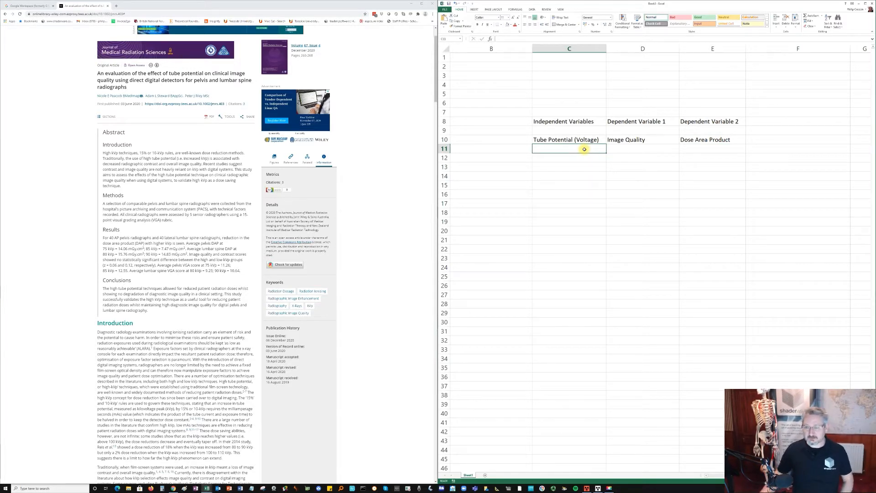
left_click_drag(582, 120, 713, 126)
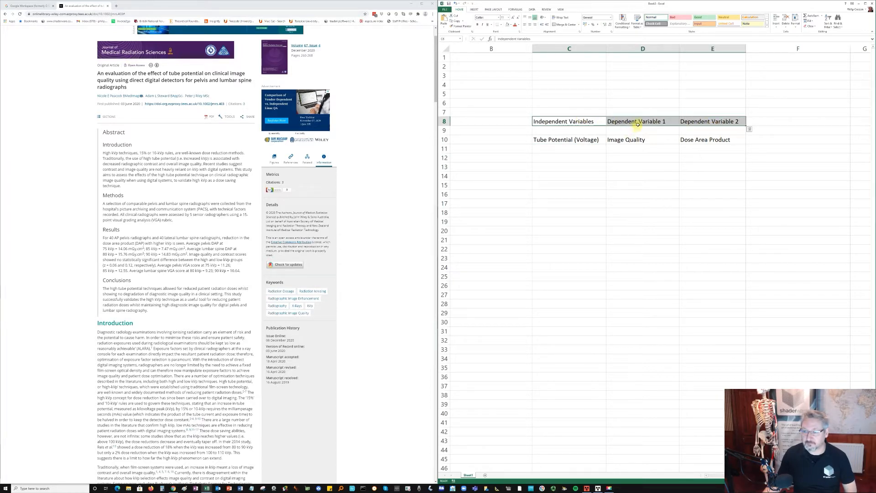
left_click_drag(638, 126, 638, 134)
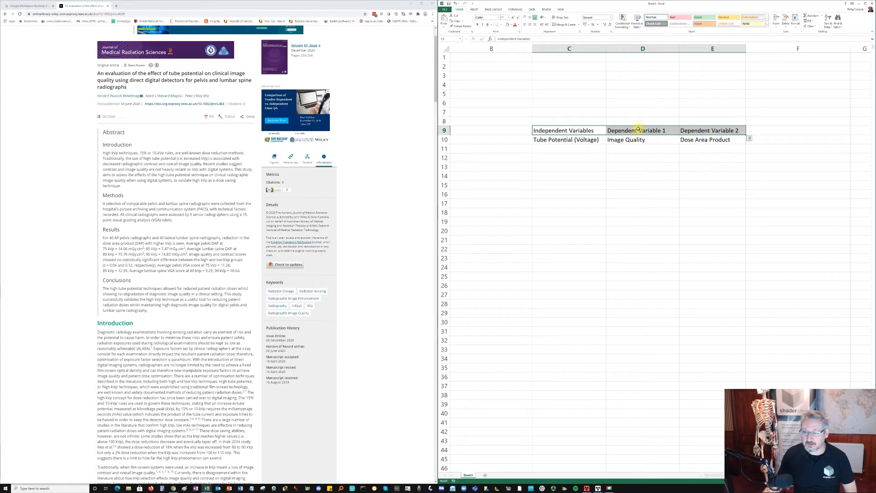
- Enter "kV" in cell C11 as the unit of tube potential
left_click(579, 151)
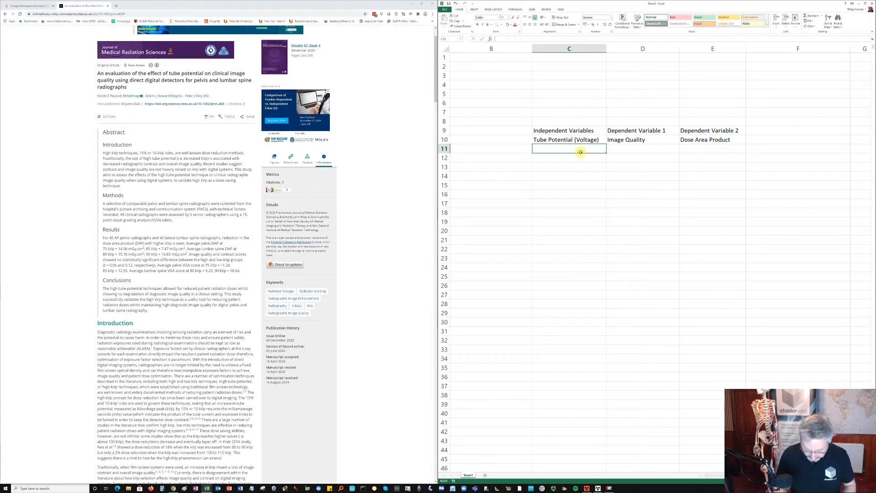
type("k")
key("BackSpace")
type("kV")
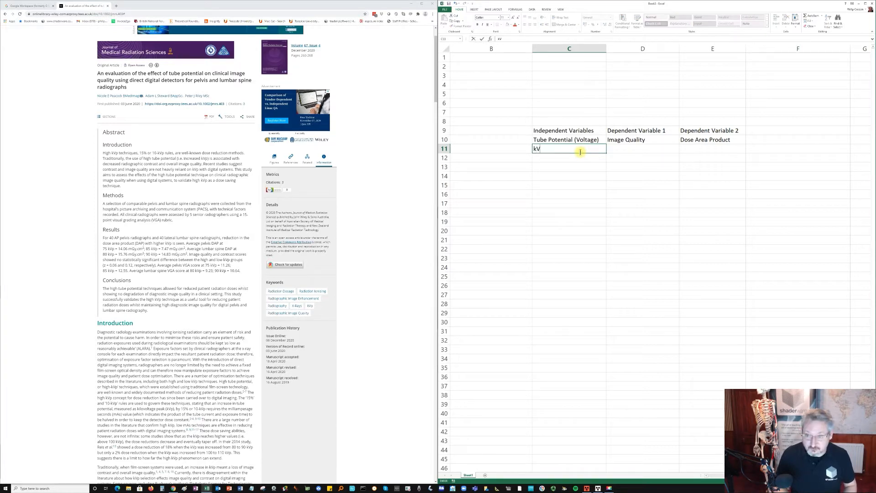
- Enter "Visual Grading Analysis (0-3)" in cell D11, checking the score range in the article's rubric, and auto-fit column D
left_click(618, 150)
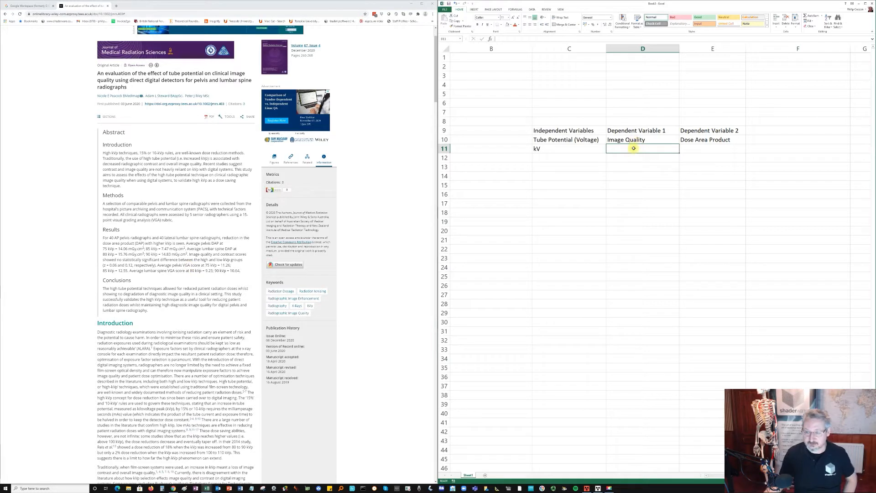
type("V")
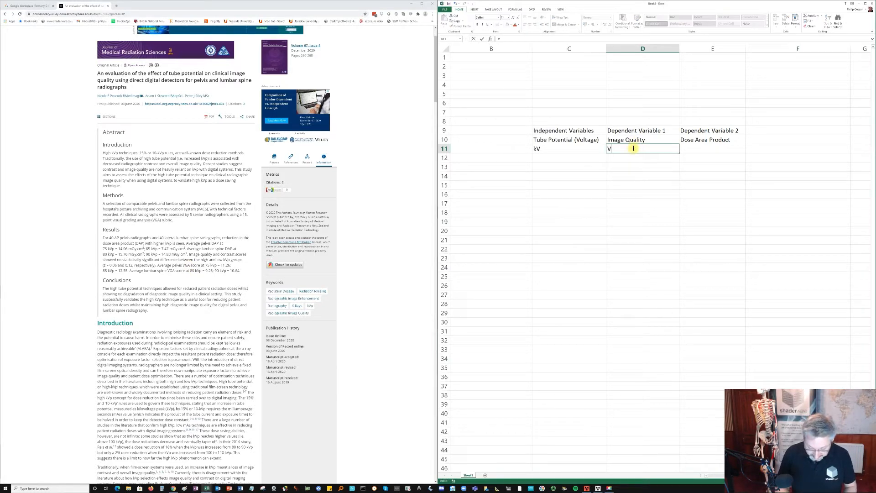
type("isual Gradi")
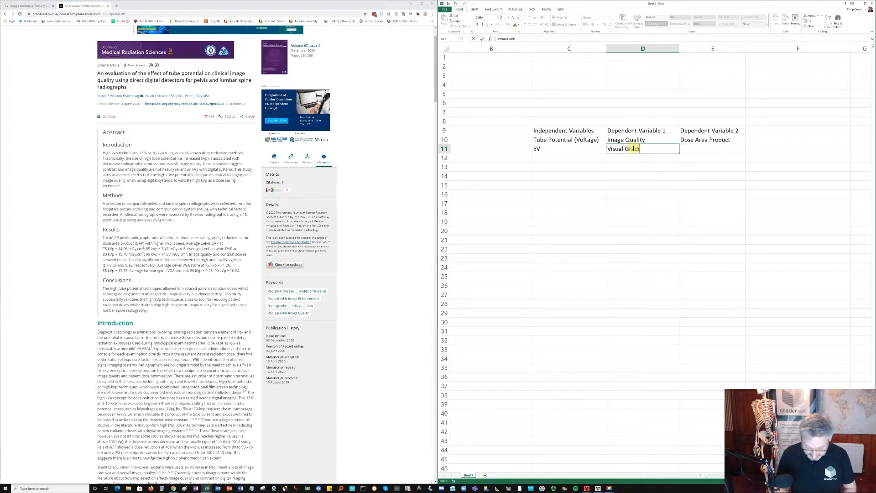
type("ng A")
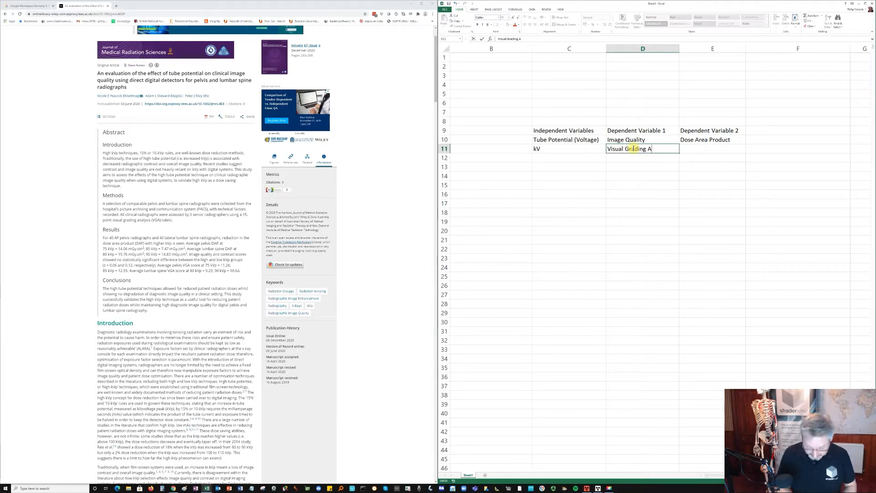
type("nalysis (")
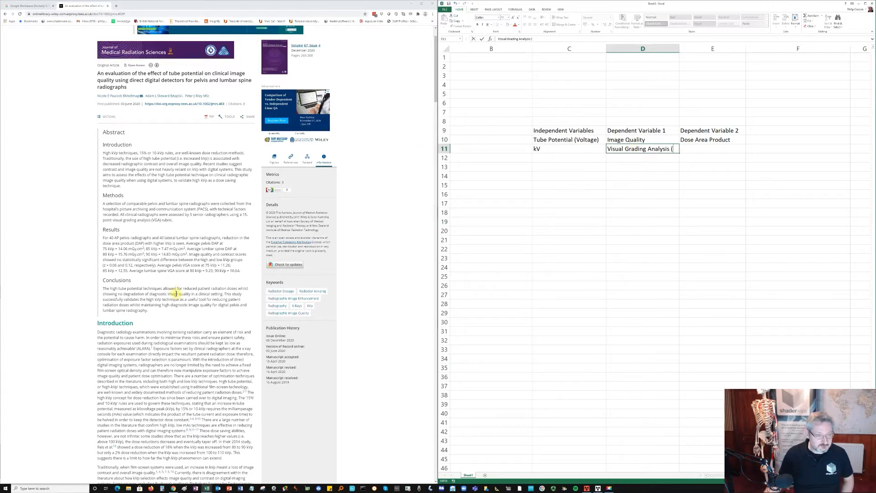
scroll(175, 292, "down", 3)
scroll(182, 299, "down", 10)
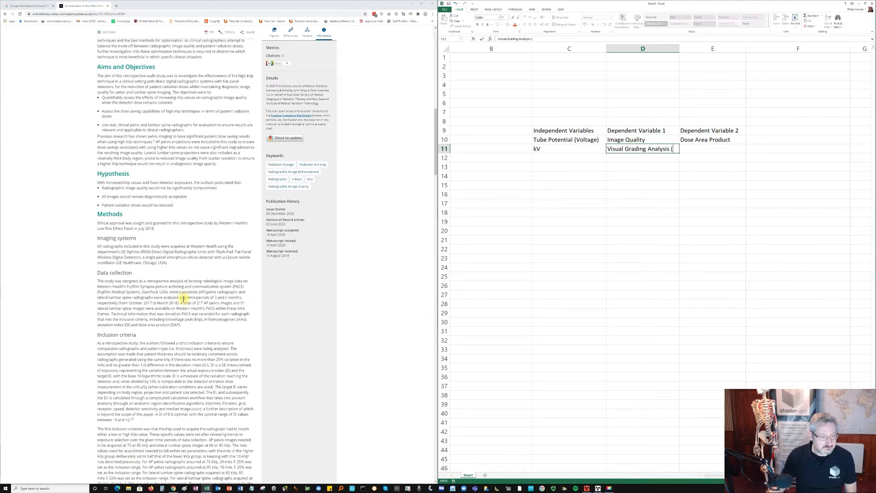
scroll(183, 299, "down", 9)
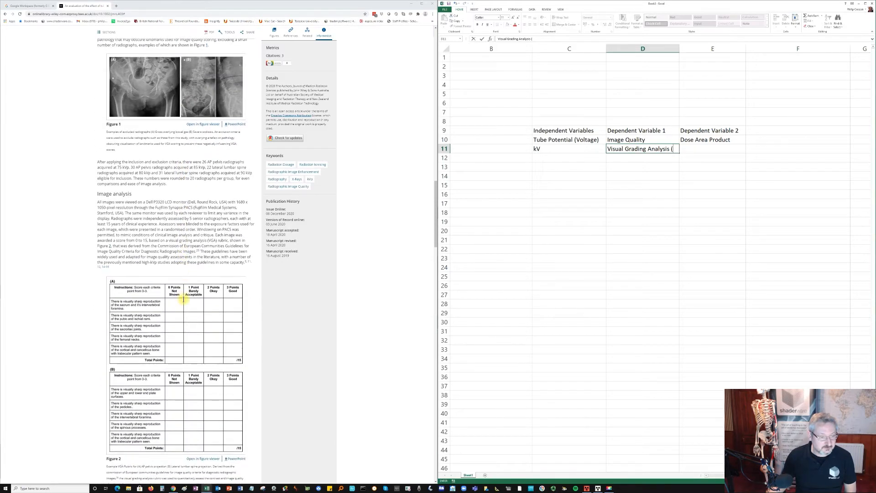
scroll(153, 292, "down", 1)
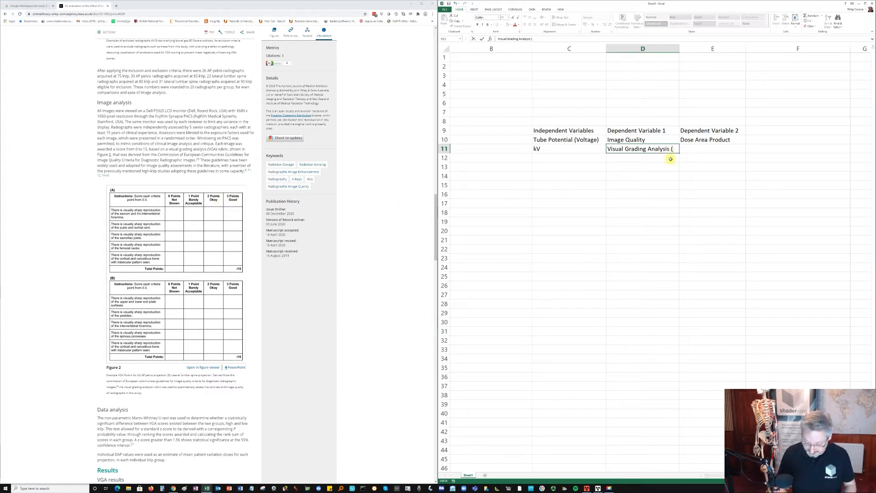
type("3)")
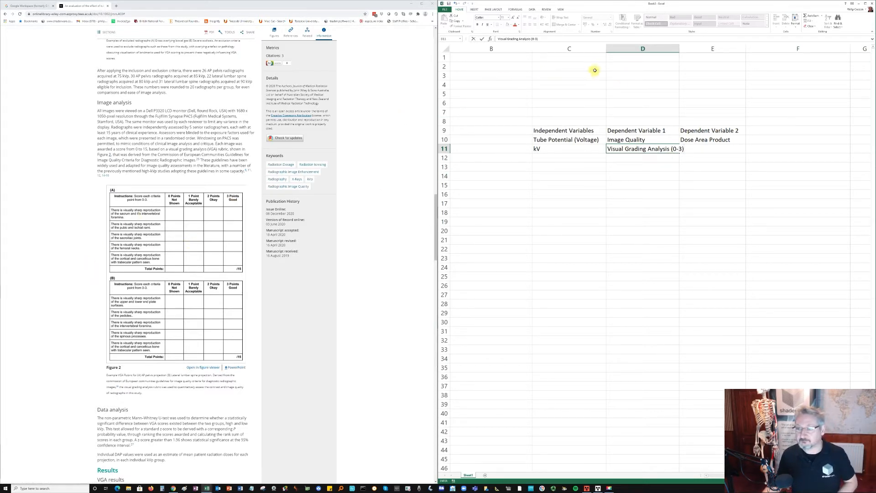
double_click(679, 49)
- Select cell E11 and look through the article, from image analysis back up to the abstract's results, for the dose area product's unit
left_click(726, 150)
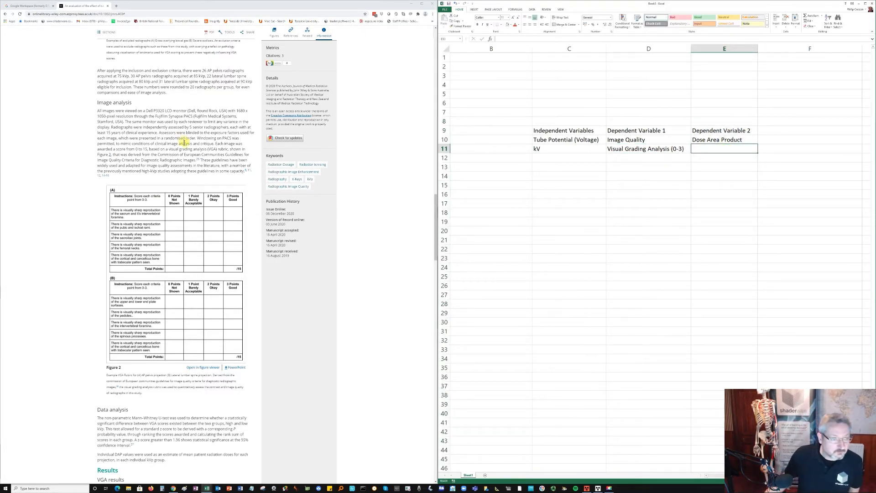
scroll(184, 143, "down", 1)
scroll(184, 143, "up", 4)
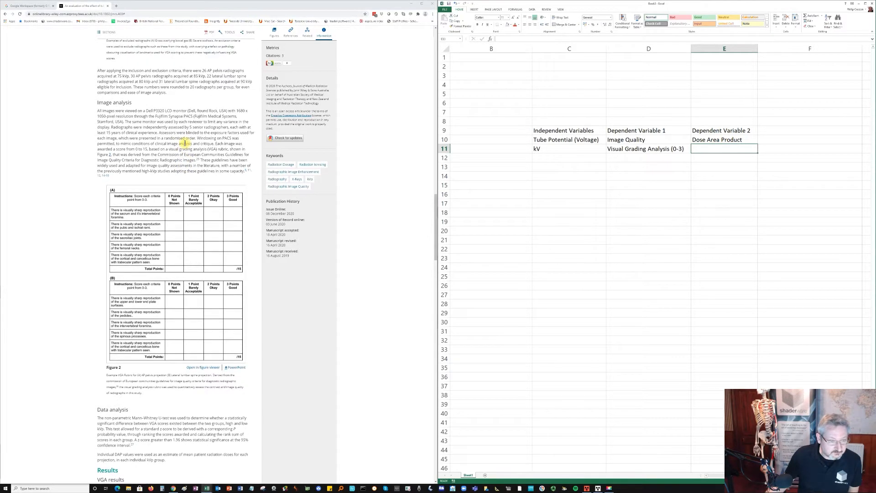
scroll(186, 145, "up", 1)
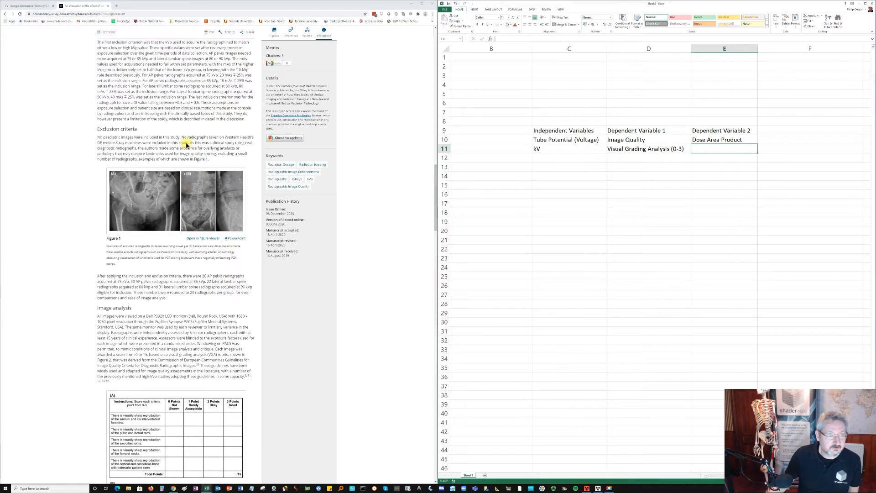
scroll(186, 145, "up", 4)
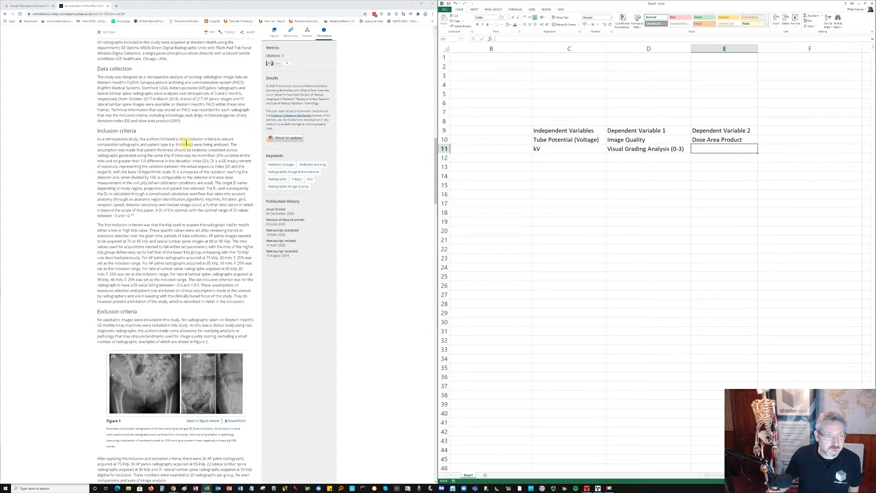
scroll(186, 143, "down", 1)
scroll(186, 143, "up", 2)
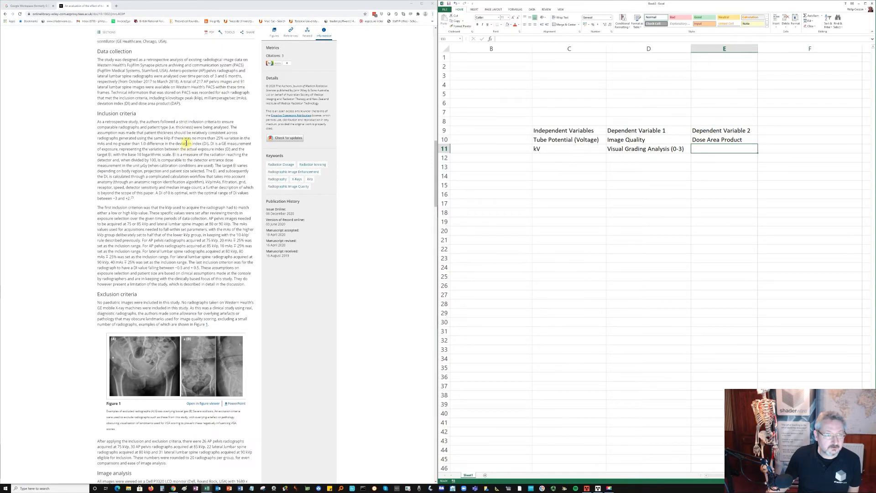
scroll(186, 143, "up", 1)
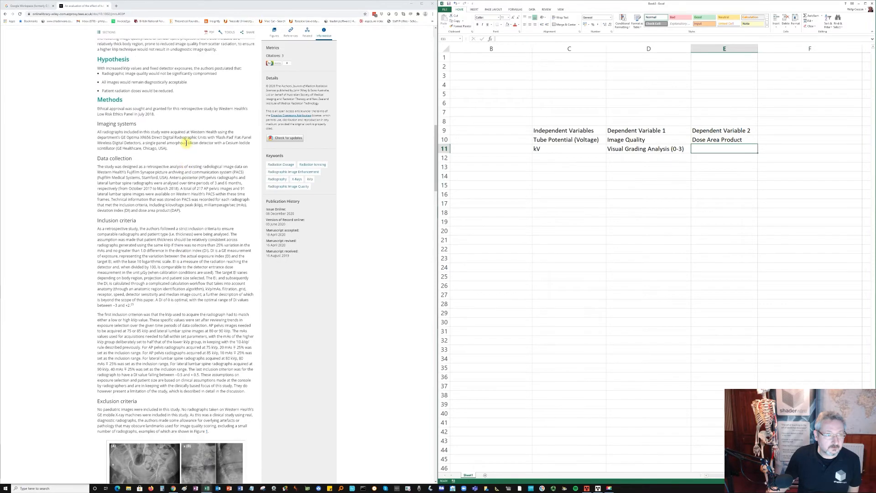
scroll(192, 153, "up", 6)
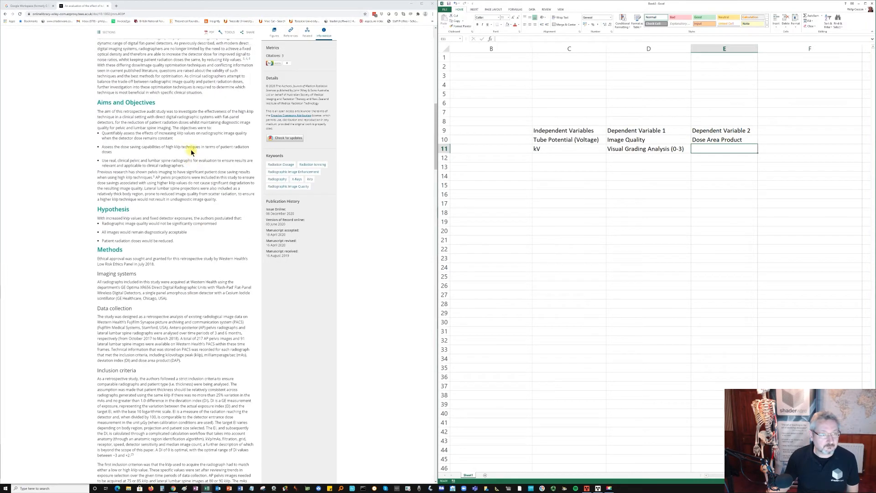
scroll(192, 153, "up", 4)
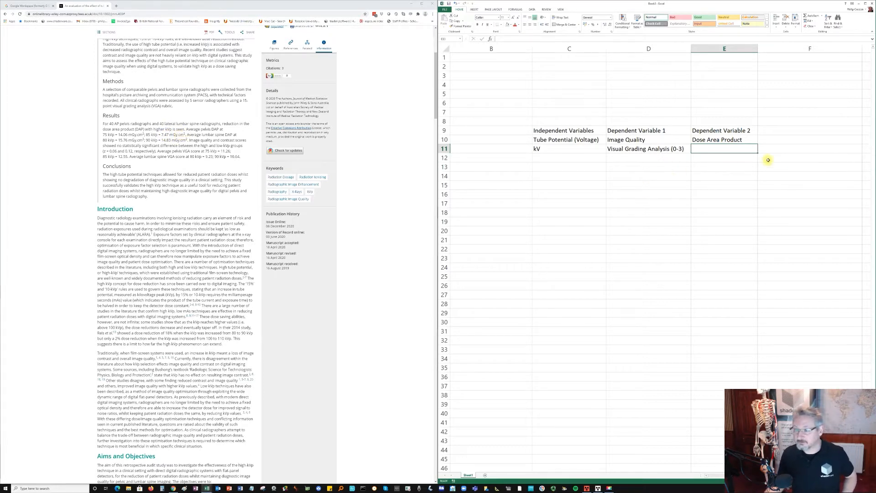
- Enter "mGy * cm2" in cell E11 as the unit of dose area product
type("mGy")
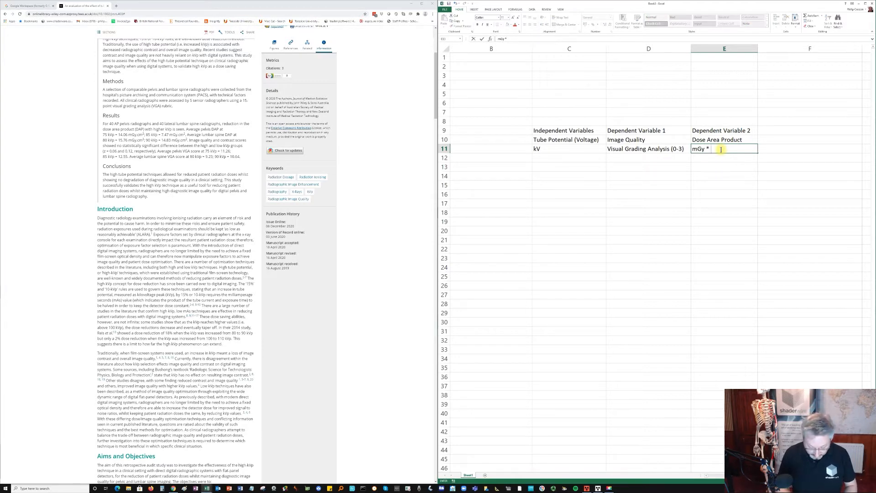
type(" * cm2")
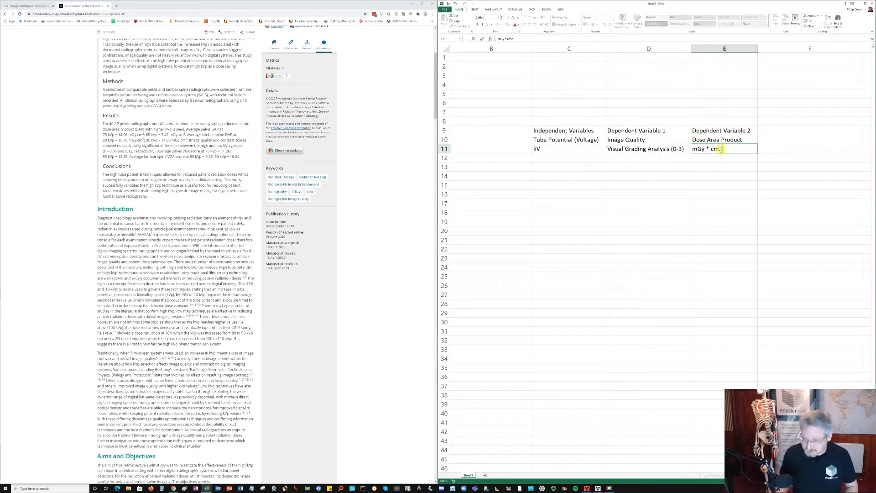
key("Left")
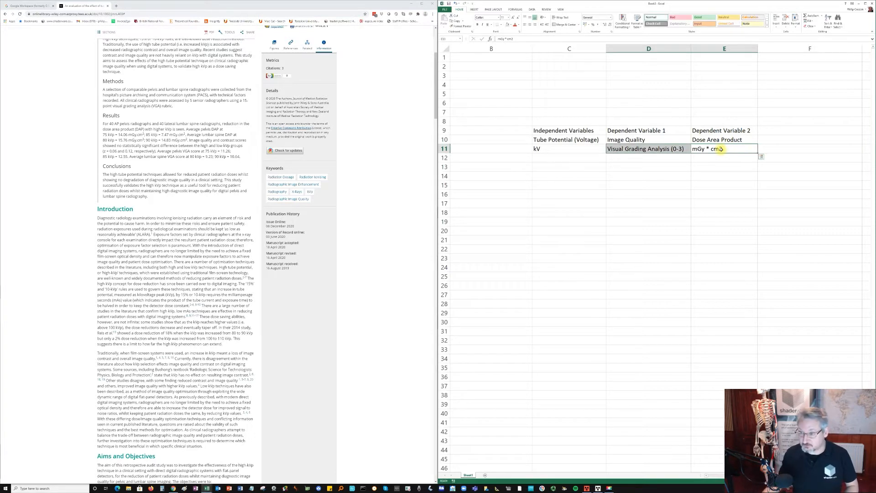
- Format the 2 of "cm2" in cell E11 as superscript
key("Right")
double_click(721, 149)
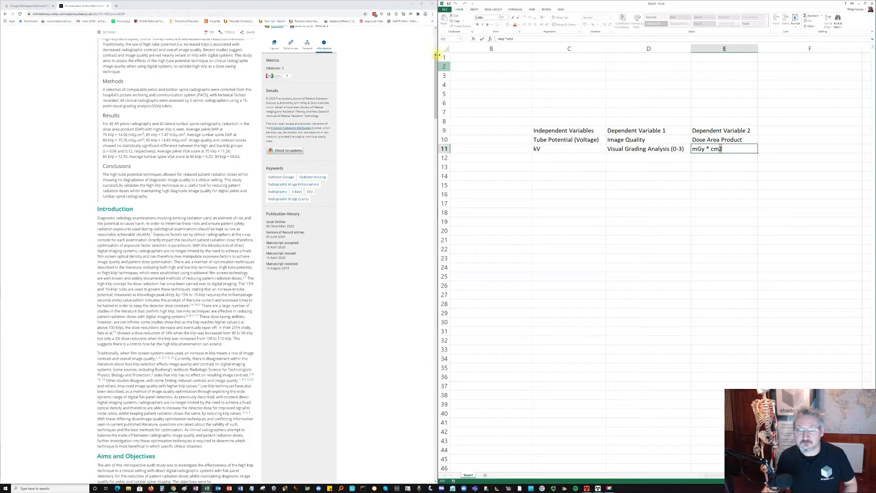
left_click(519, 32)
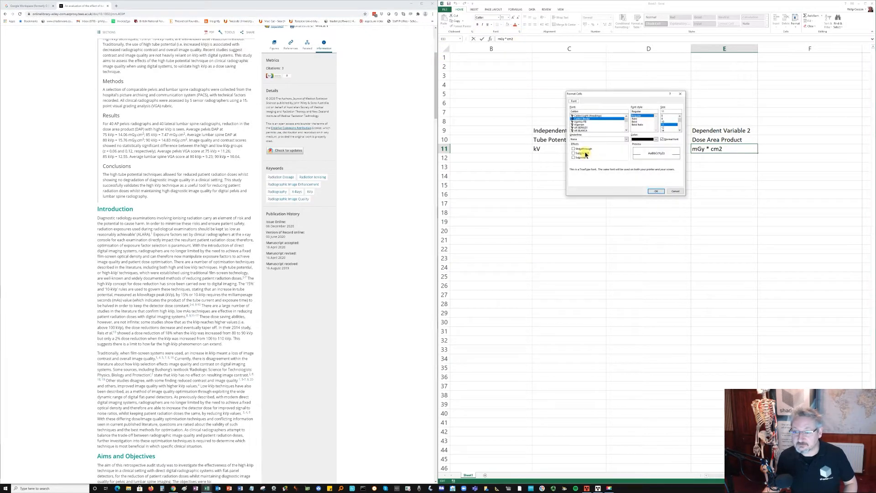
left_click(583, 153)
left_click(655, 191)
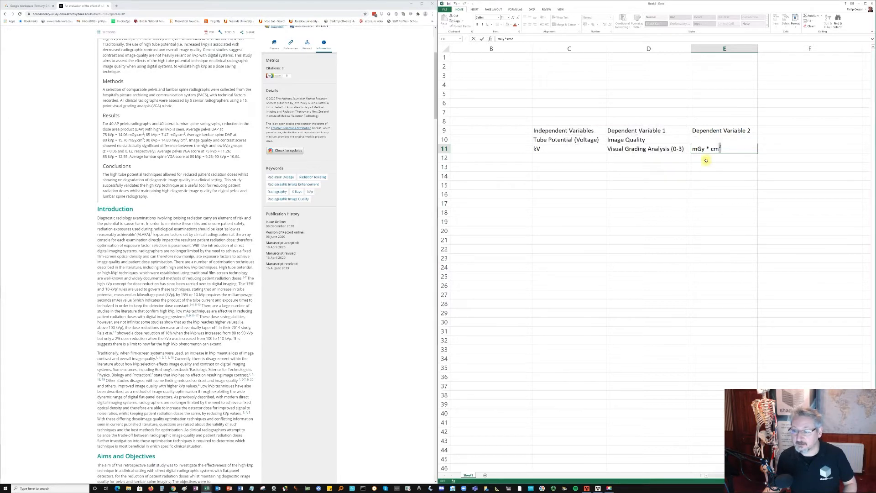
key("Return")
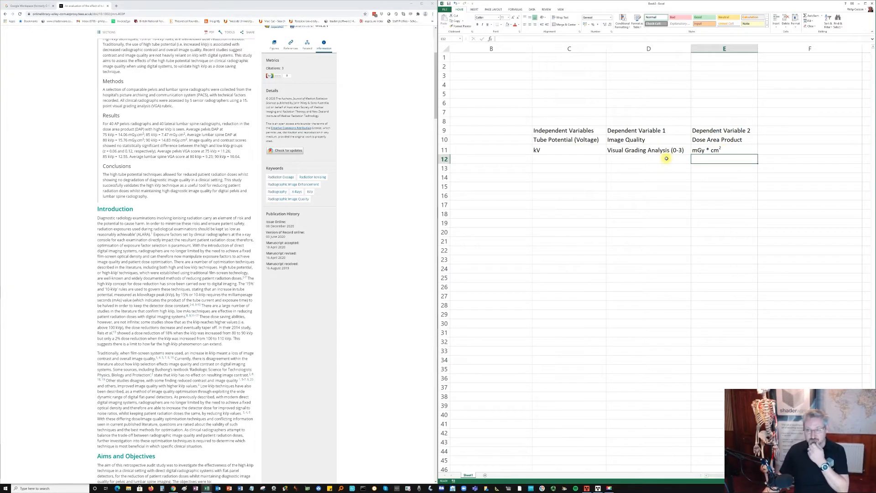
- Enter "Exposures" as the row heading in cell B11
left_click(509, 158)
left_click(492, 148)
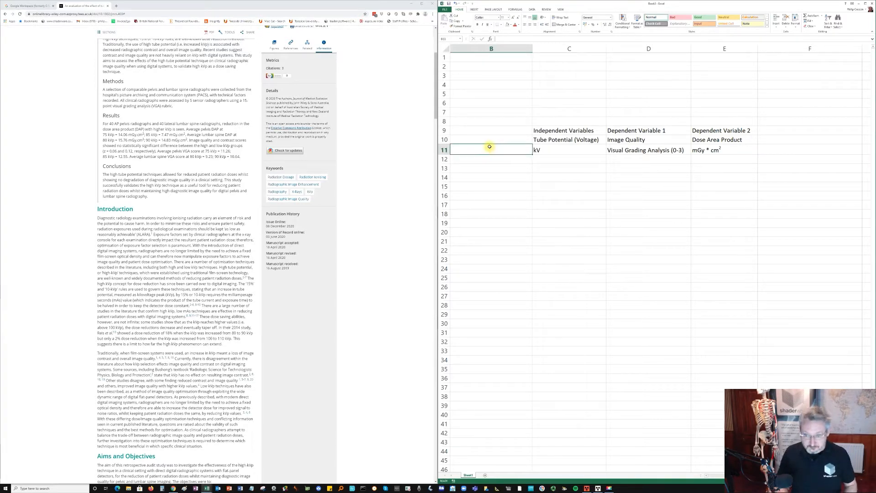
type("E")
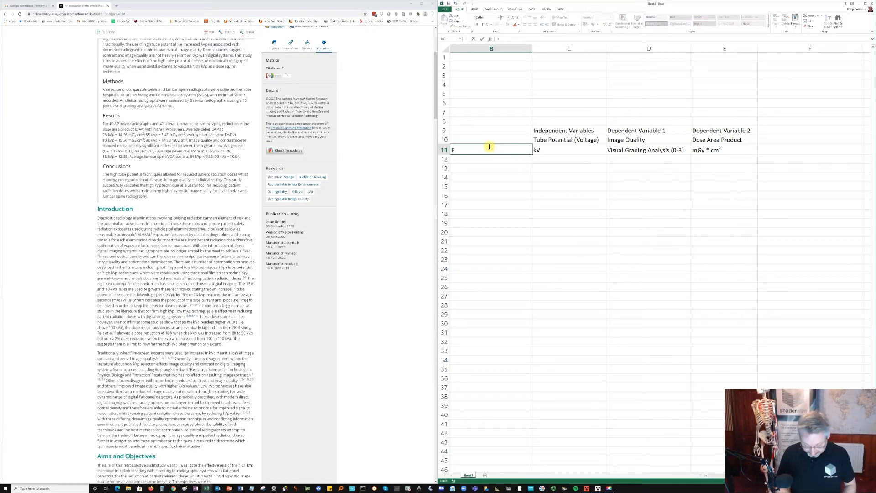
type("xposures")
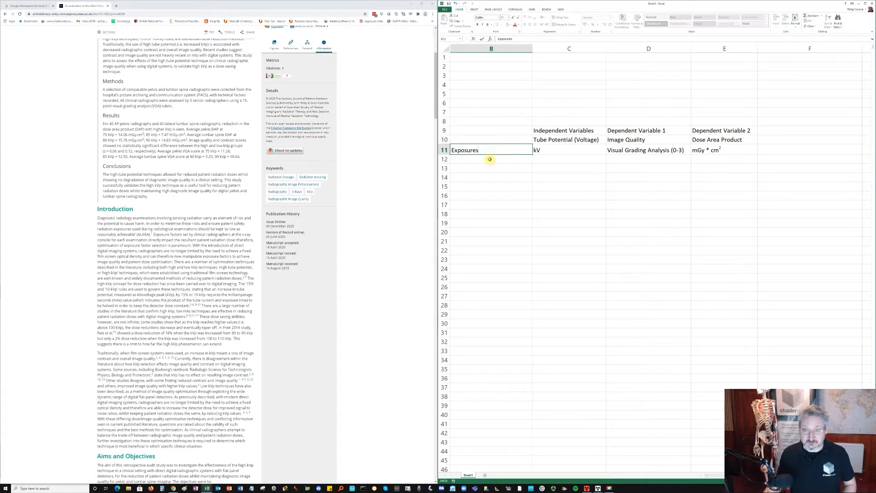
left_click(490, 158)
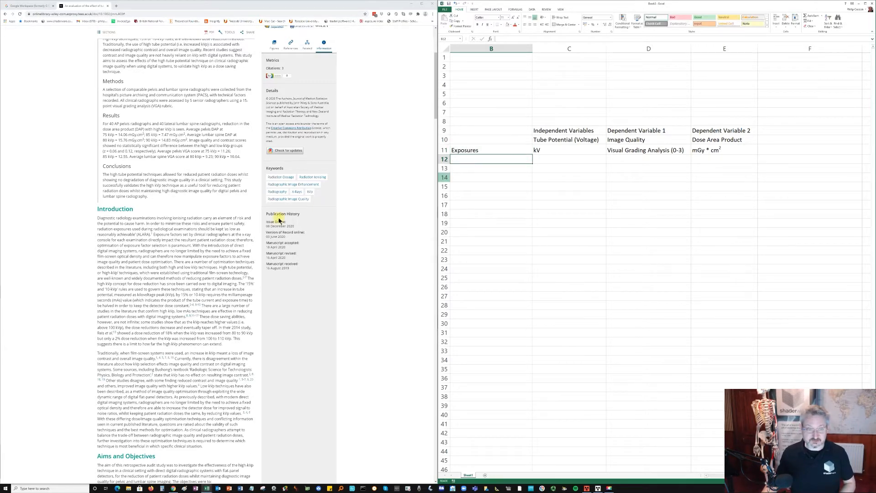
- Look through the article's methods, VGA results and DAP results for the tube potentials used in the exposures
scroll(168, 240, "down", 10)
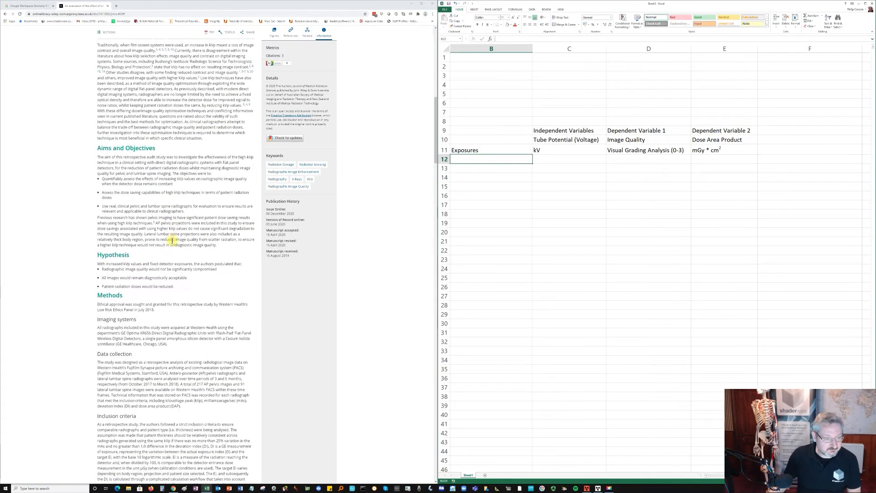
scroll(172, 240, "down", 10)
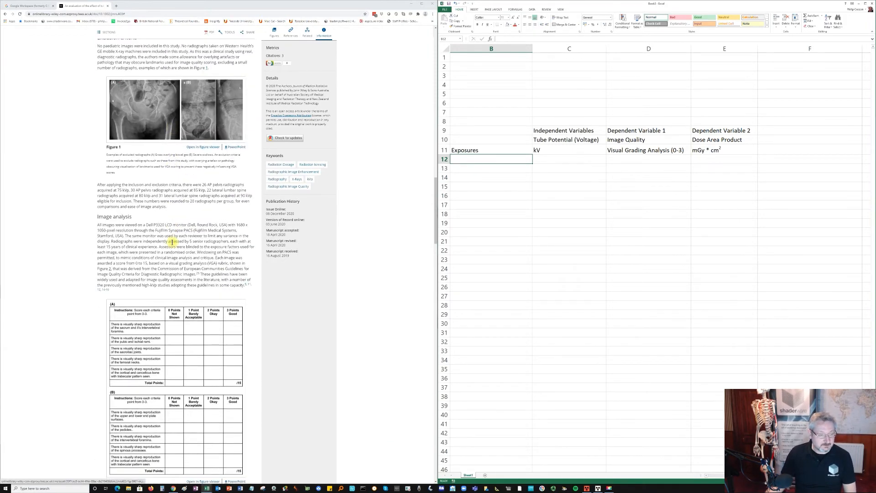
scroll(172, 242, "down", 5)
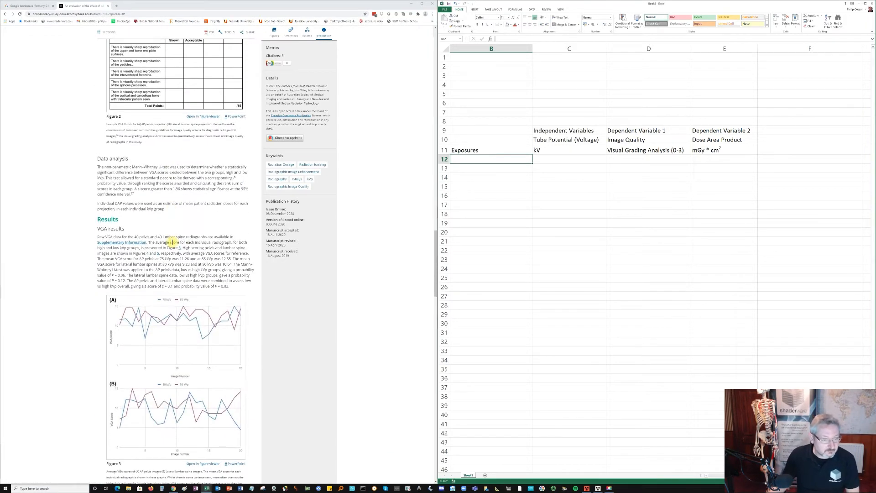
scroll(172, 242, "down", 1)
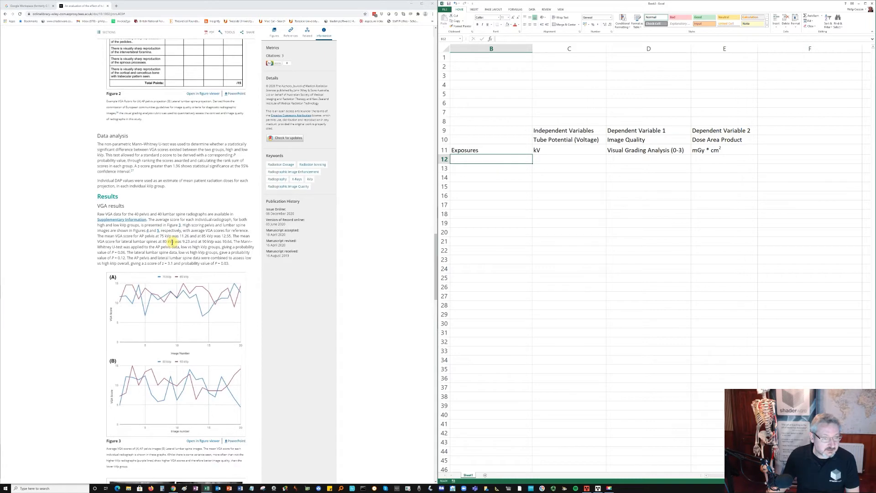
scroll(171, 242, "down", 10)
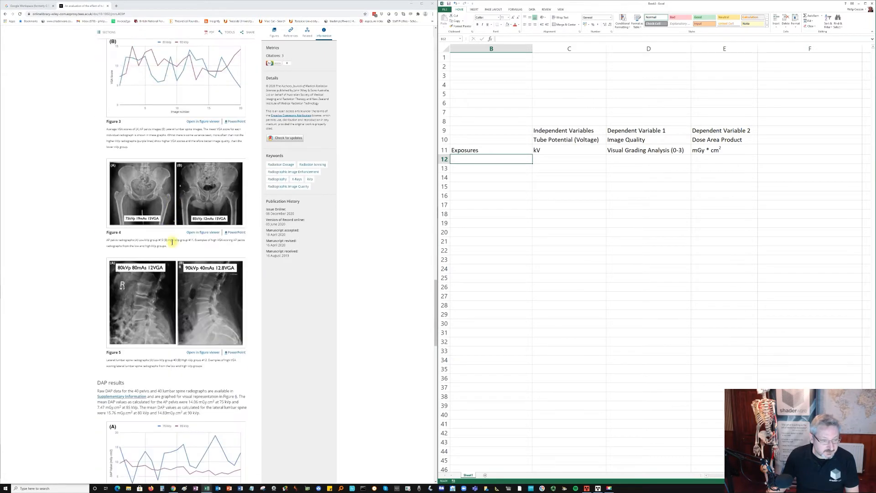
scroll(172, 241, "down", 7)
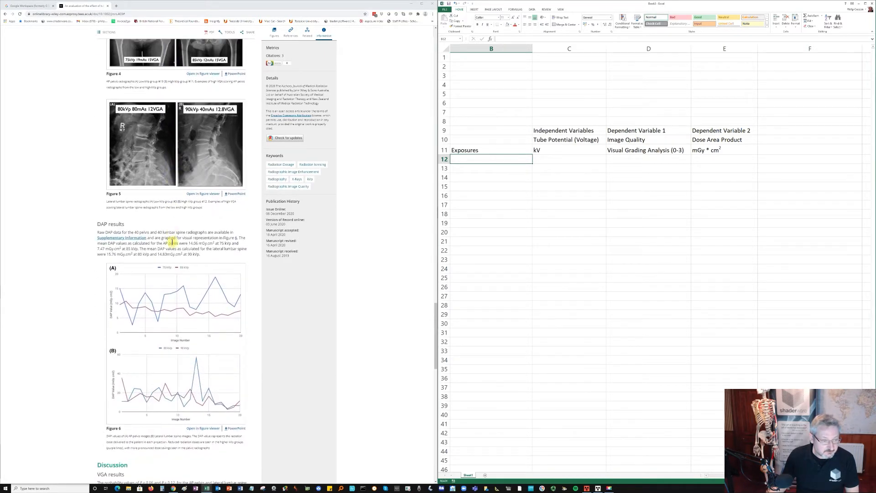
scroll(172, 241, "down", 5)
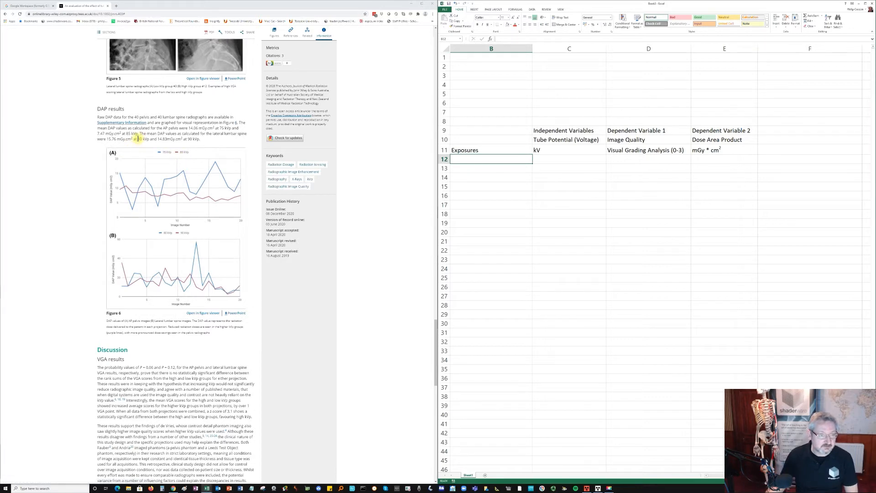
scroll(138, 139, "down", 1)
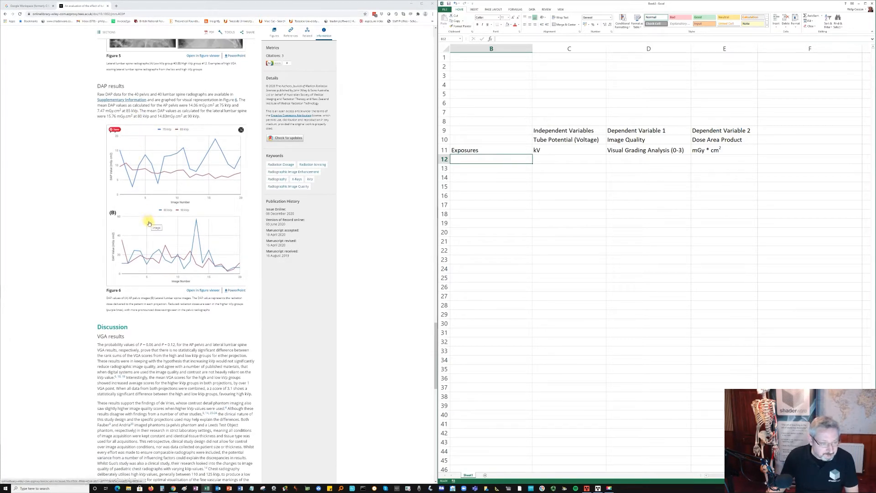
scroll(149, 223, "up", 7)
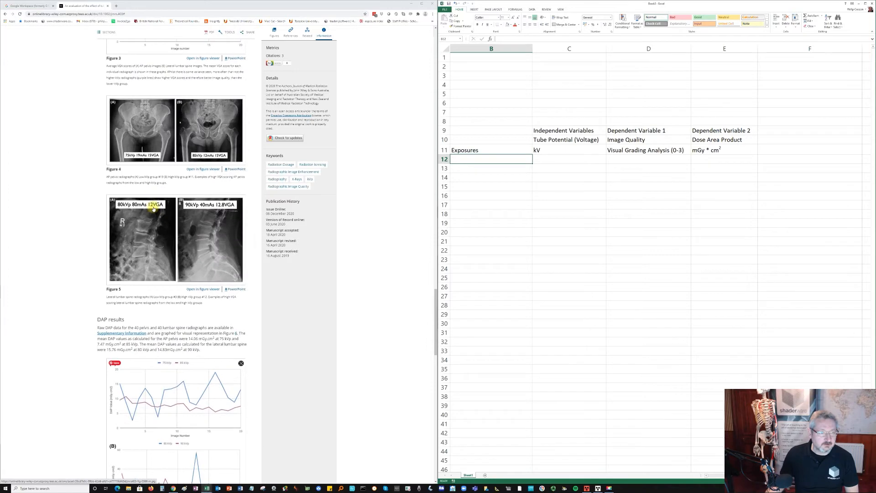
scroll(153, 206, "up", 4)
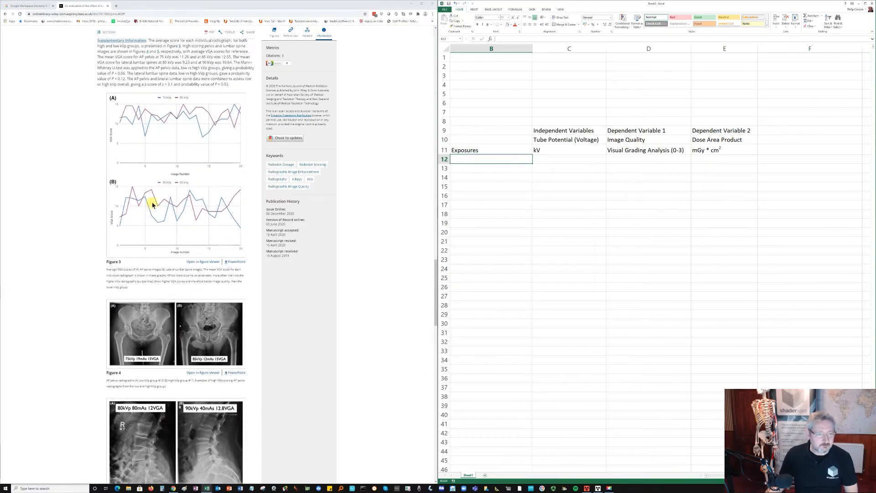
scroll(153, 206, "up", 2)
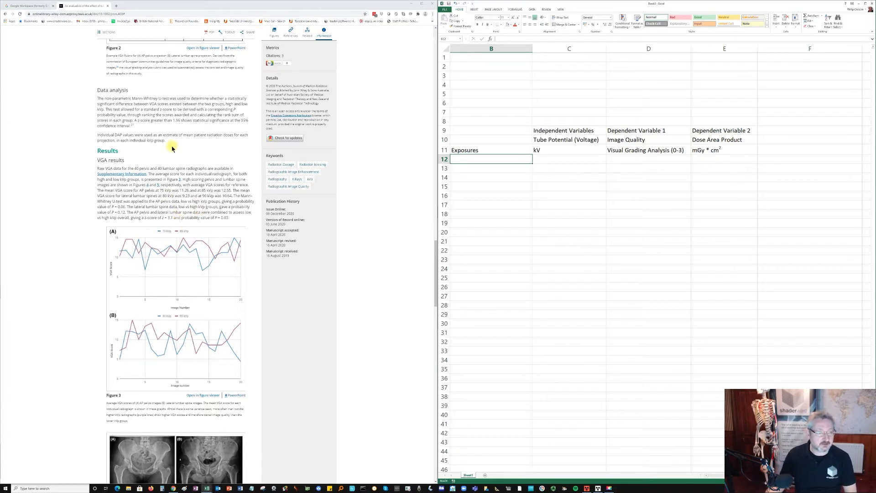
- Enter exposure number 1 in cell B12 with a tube potential of 75 in cell C12
left_click(548, 159)
left_click(522, 162)
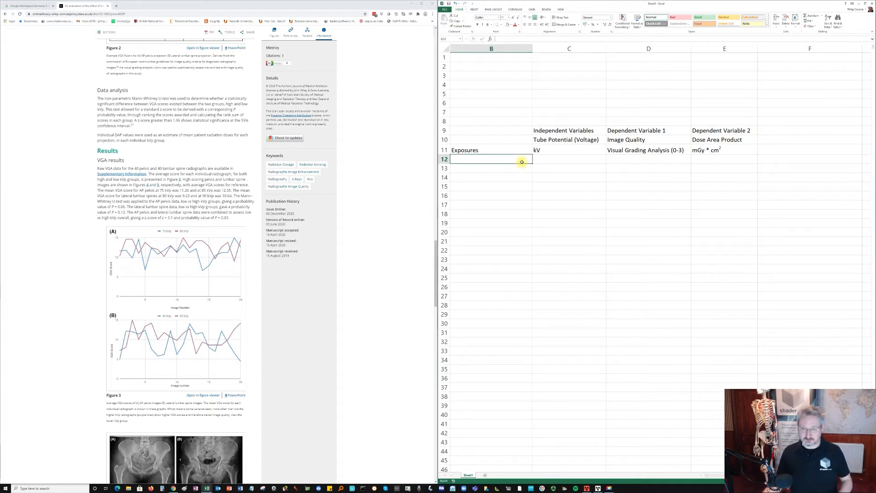
type("1")
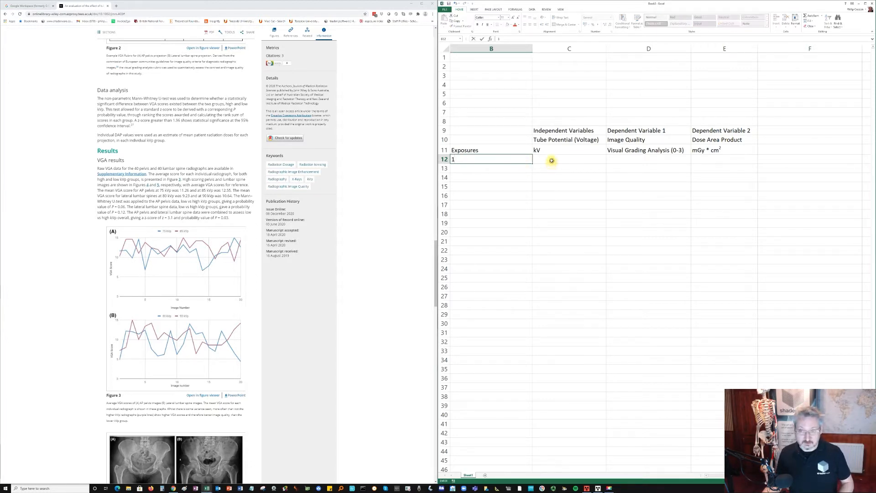
left_click(551, 161)
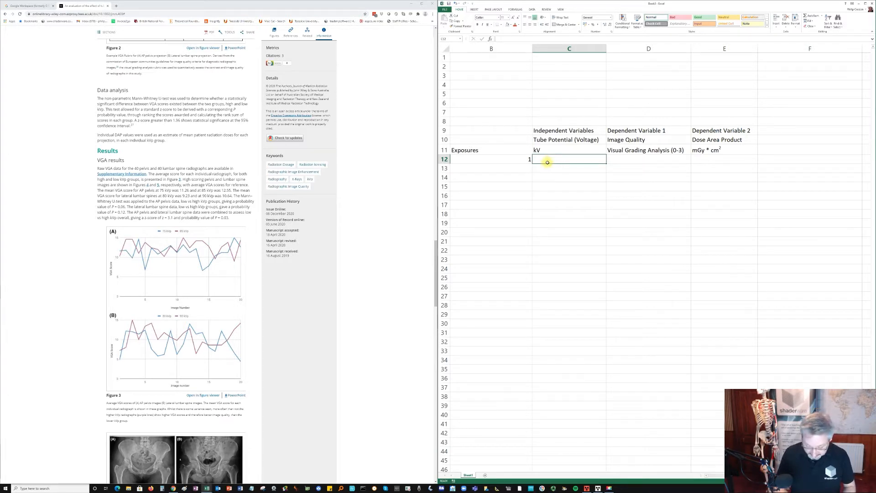
type("75")
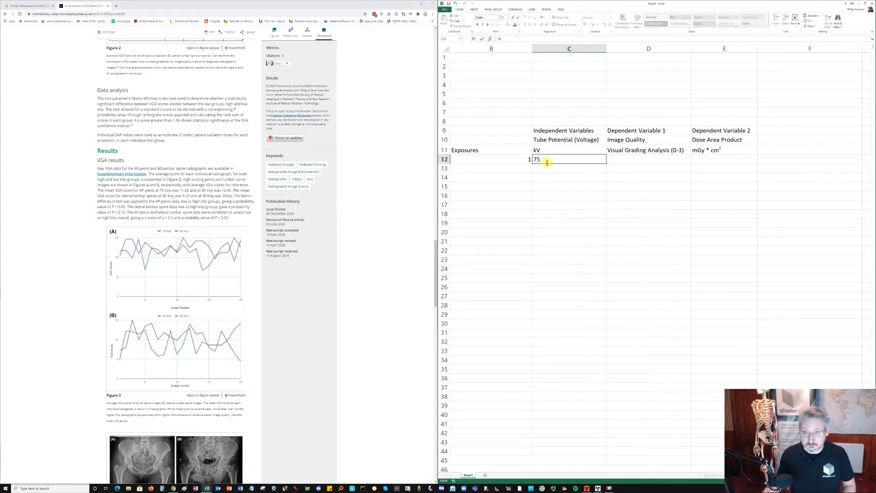
- Enter exposure number 2 in cell B13 with a tube potential of 80 in cell C13
left_click(521, 169)
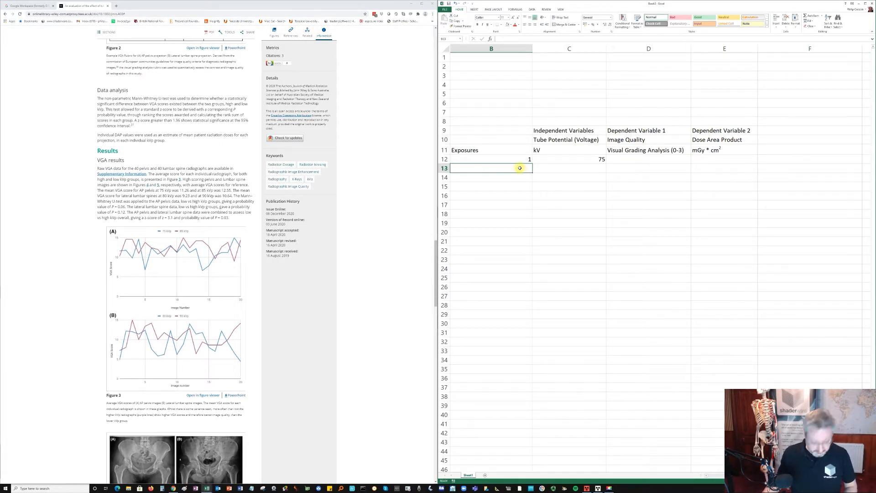
type("2")
key("Tab")
type("80")
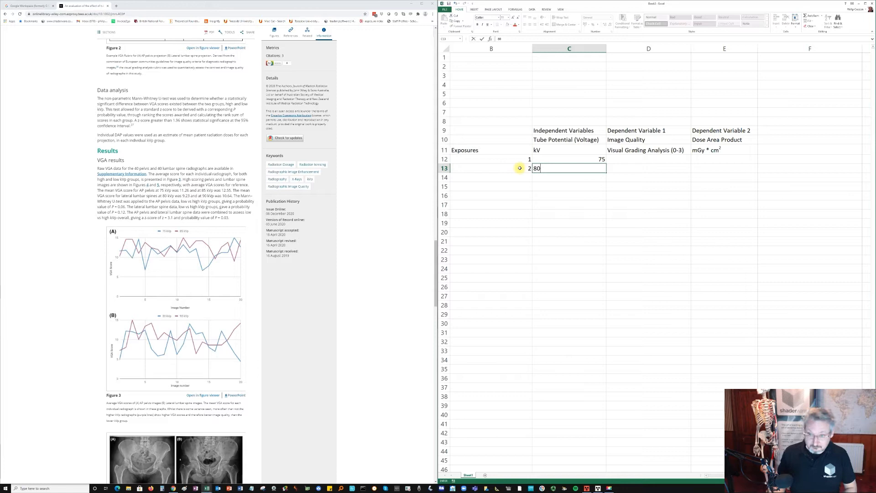
key("Return")
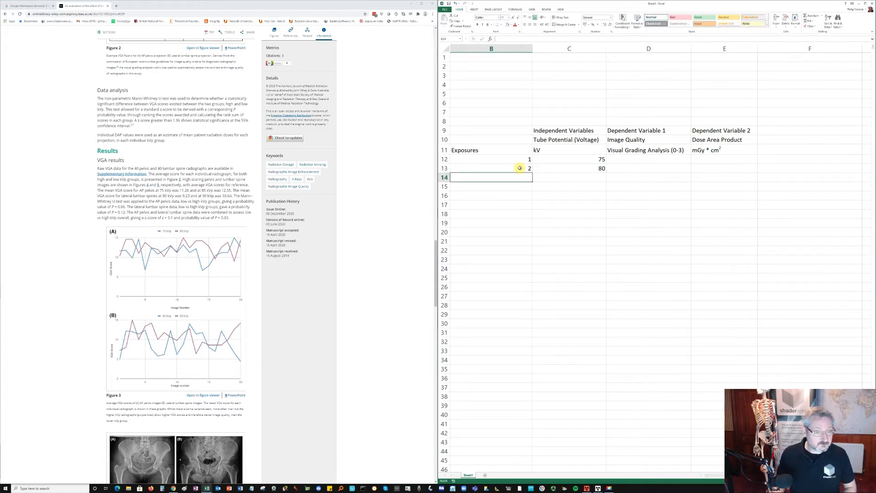
- Clear the tube potential value from cell C13
left_click(519, 168)
key("Right")
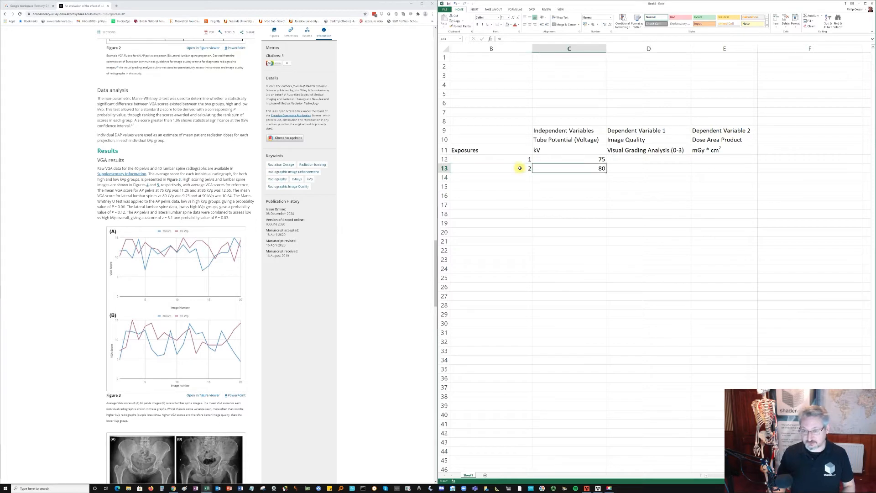
key("Delete")
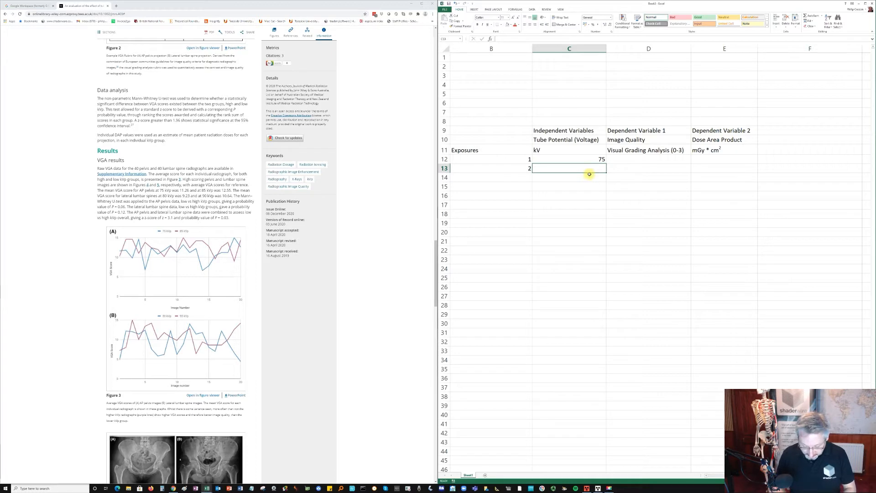
- Enter the tube potentials 80, 85 and 90 in cells C13 to C15
type("80")
key("Return")
type("85")
key("Return")
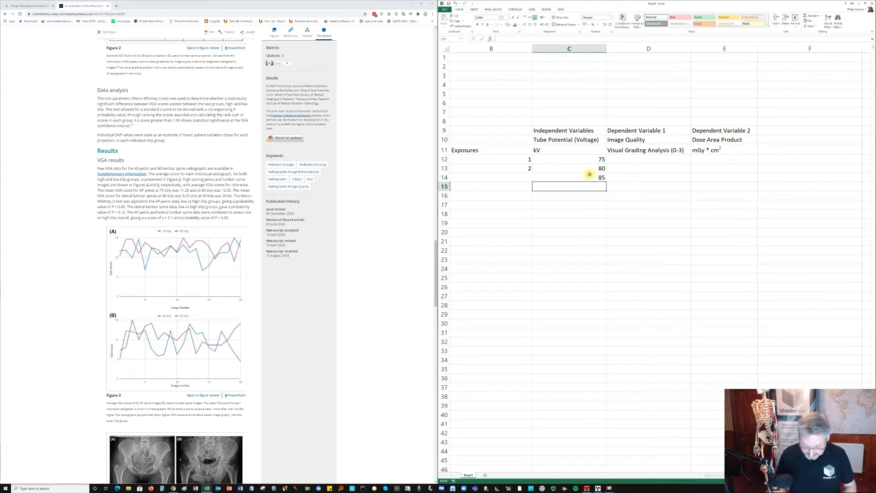
type("90")
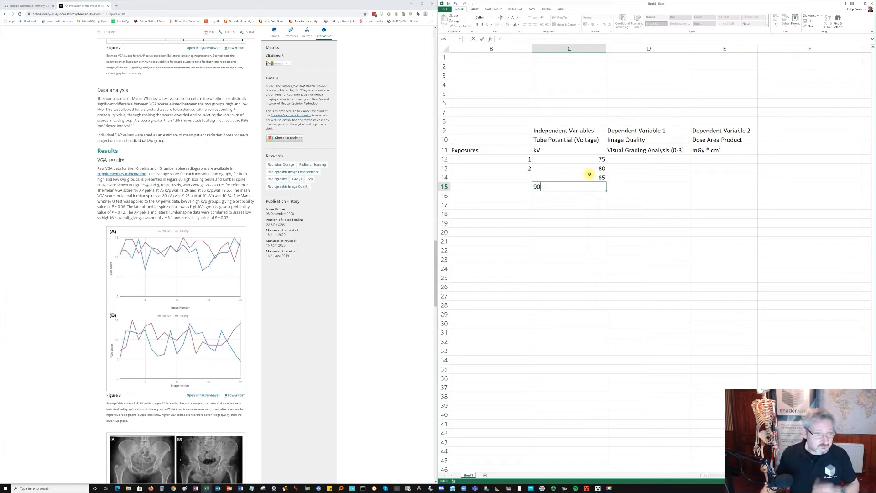
key("Return")
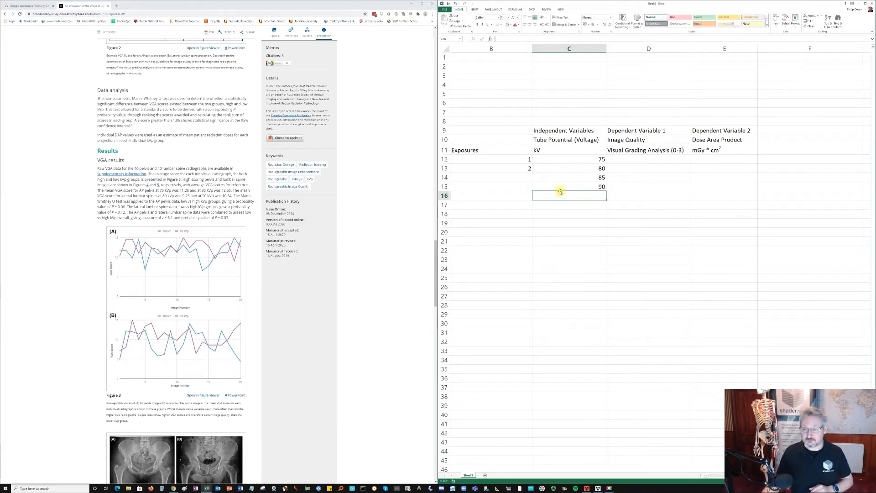
- Extend the exposure numbering from cells B12:B13 down to B15, filling in 3 and 4
left_click(514, 172)
left_click(525, 160)
left_click_drag(525, 167, 532, 189)
left_click(636, 177)
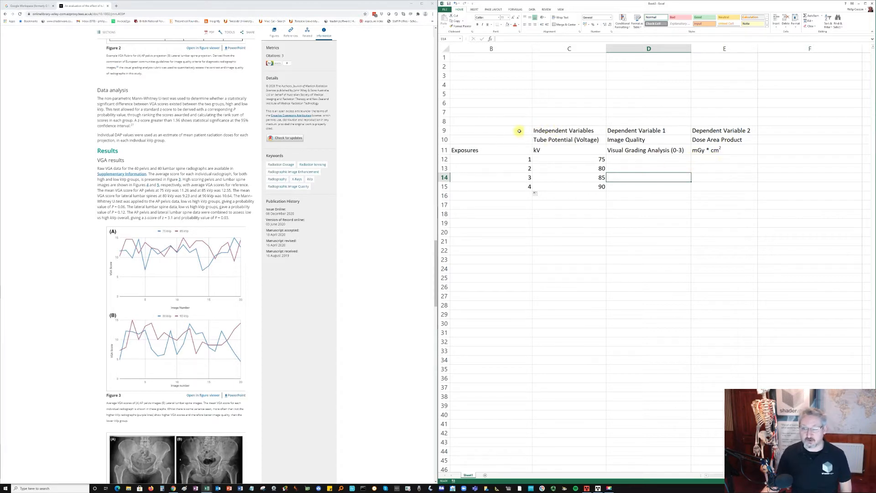
- Apply all borders to the table range B9:E15 and deselect it
left_click_drag(478, 130, 716, 186)
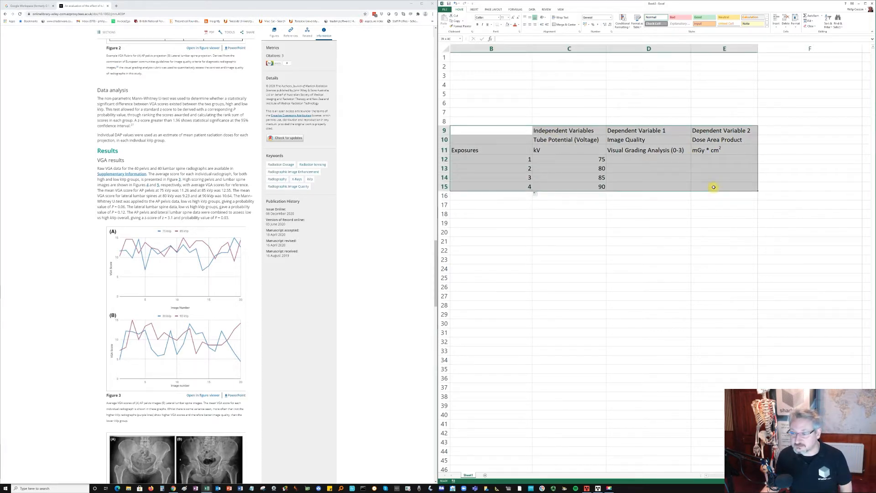
left_click(502, 26)
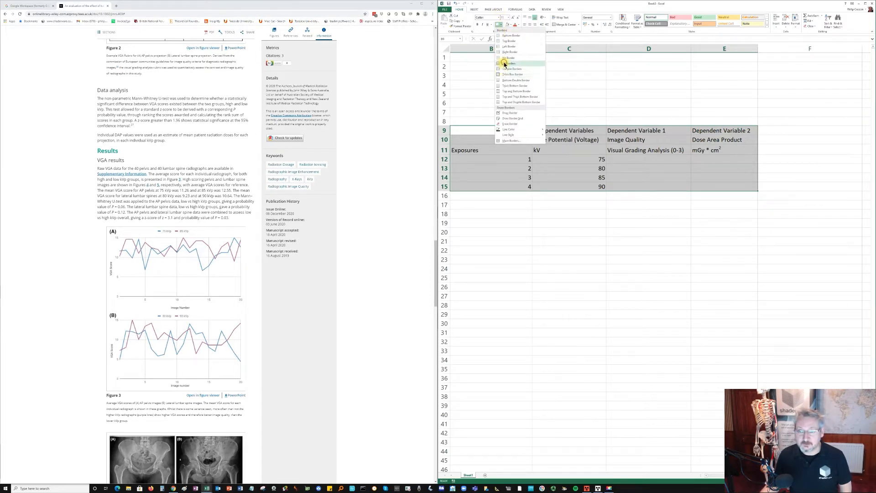
left_click(504, 67)
left_click(512, 102)
left_click(563, 206)
left_click(511, 216)
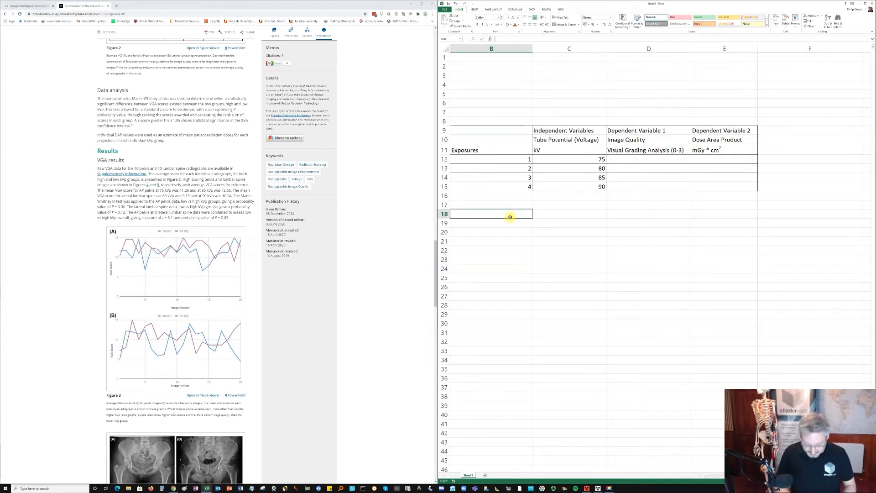
- Enter the heading Constants in cell B18, below the results table
type("onsta")
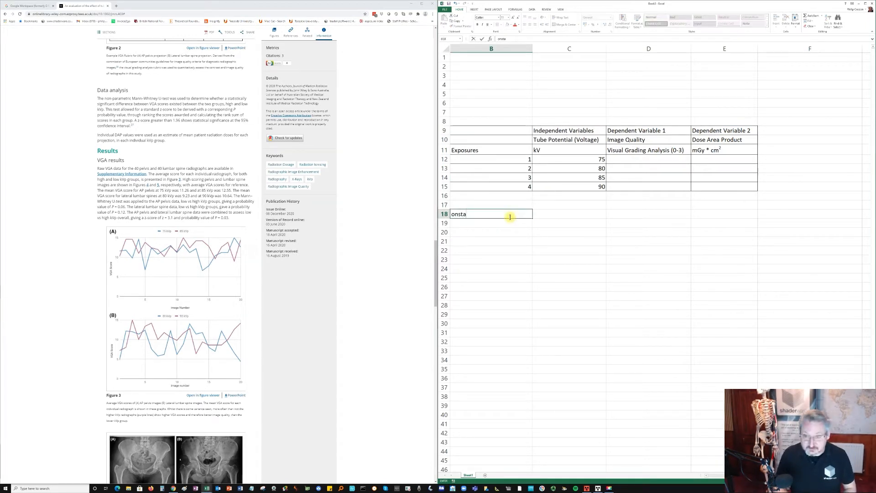
key("BackSpace")
key("BackSpace")
key("BackSpace")
key("BackSpace")
type("Constants")
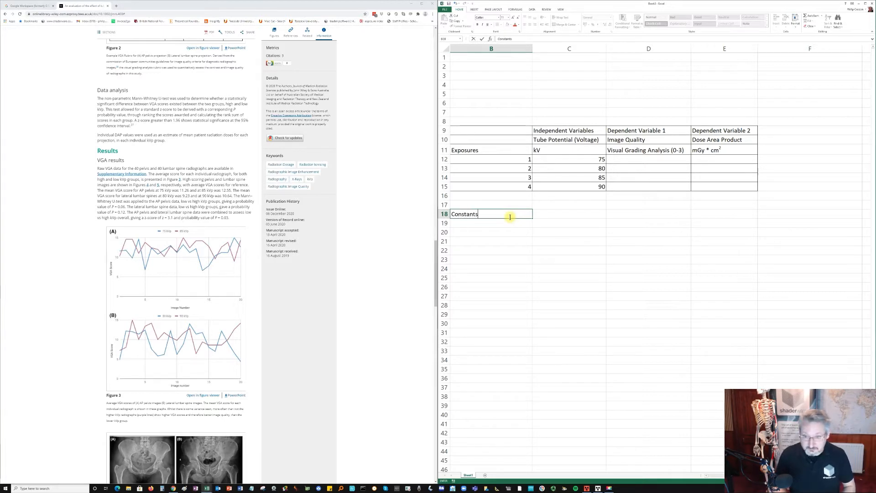
left_click(483, 222)
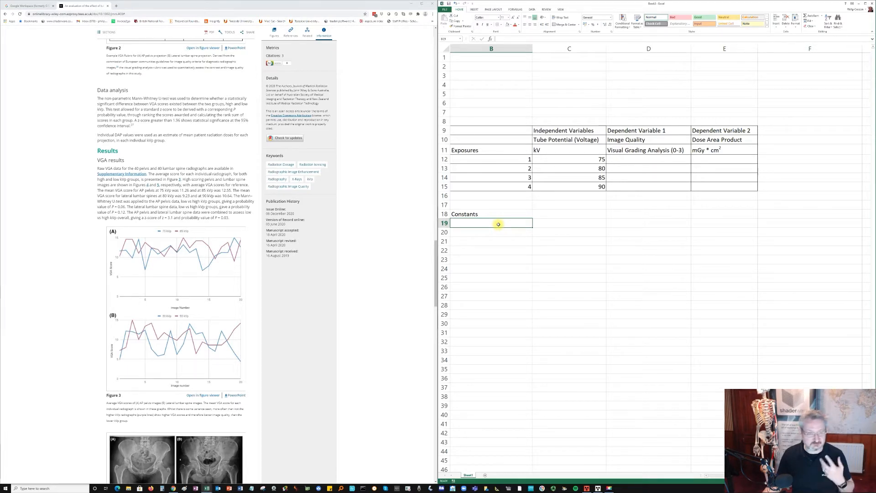
- Enter Pelvis in cell B19 under the Constants heading and move the entry to cell C19
scroll(148, 206, "down", 5)
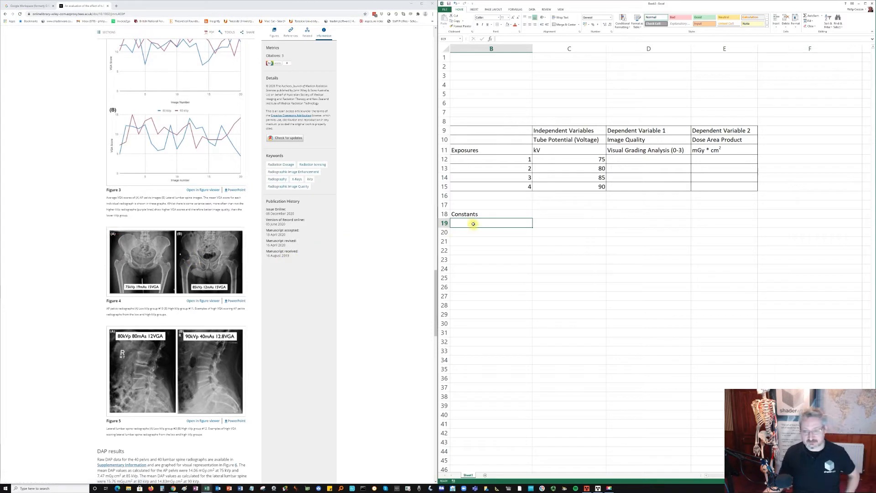
type("P")
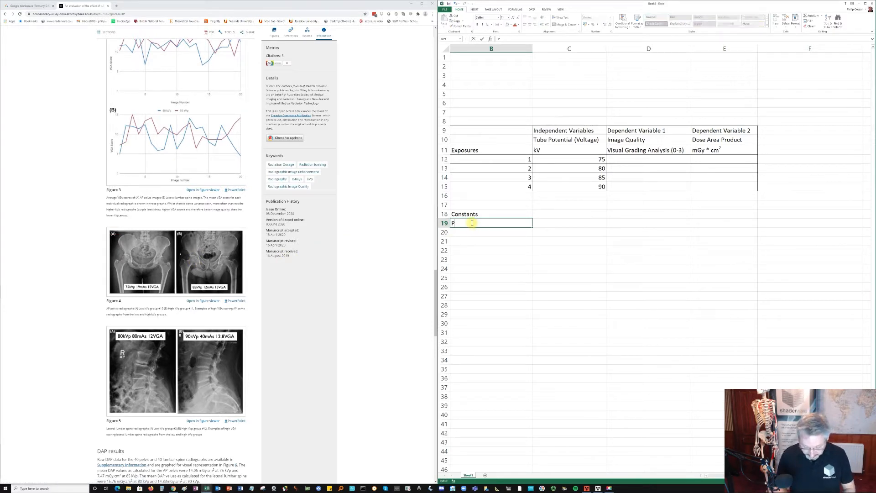
type("elvis")
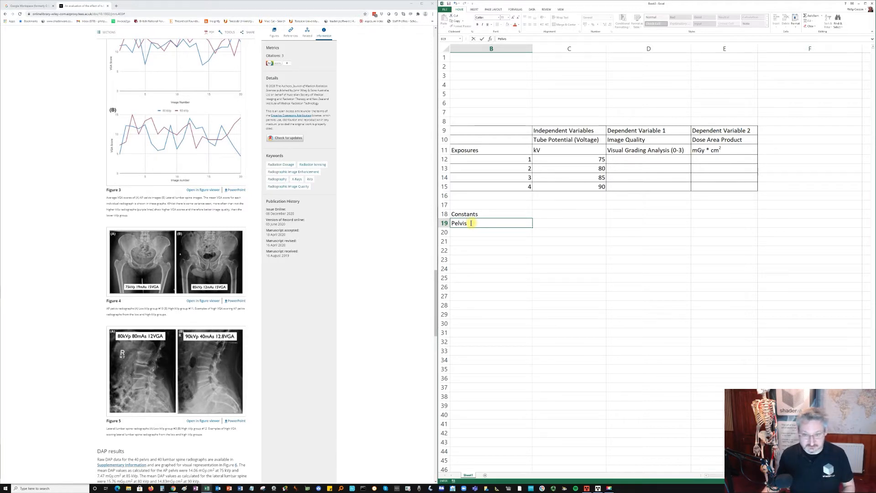
key("Return")
left_click(473, 224)
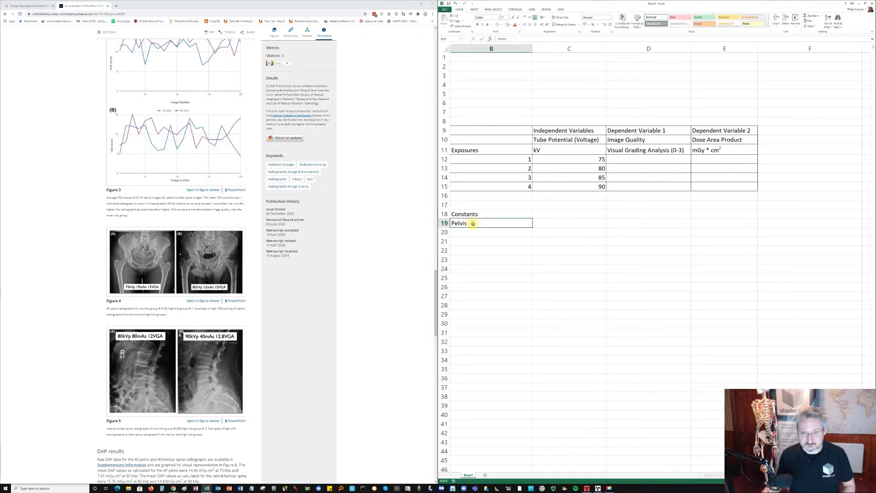
left_click_drag(475, 227, 542, 224)
left_click(524, 223)
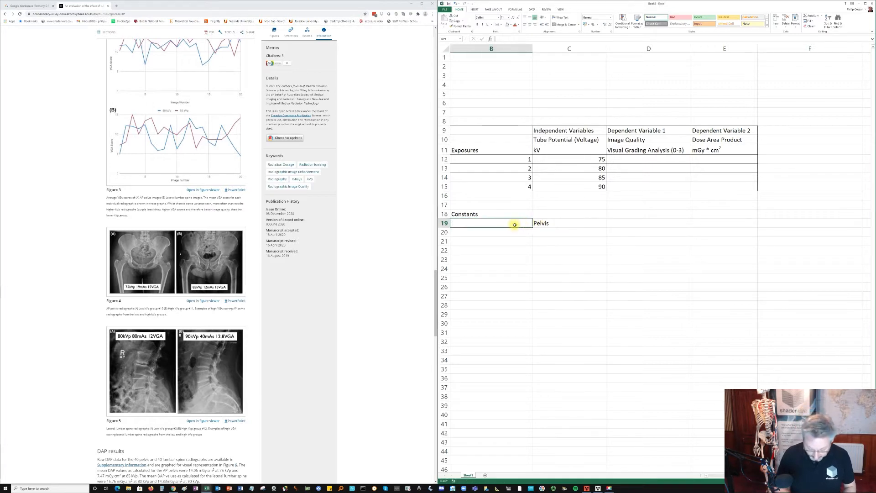
- Label cell B19 as Body Part and extend the entry in C19 to Pelvis Phantom
type("Body Part")
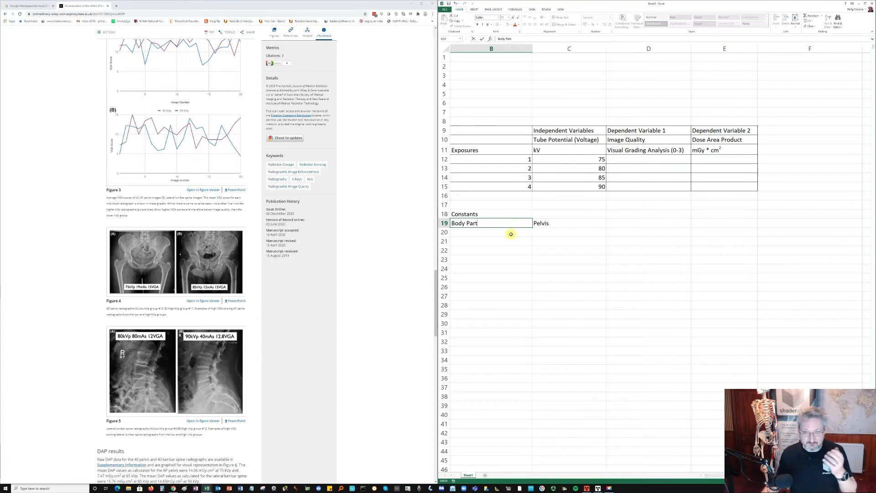
left_click(511, 234)
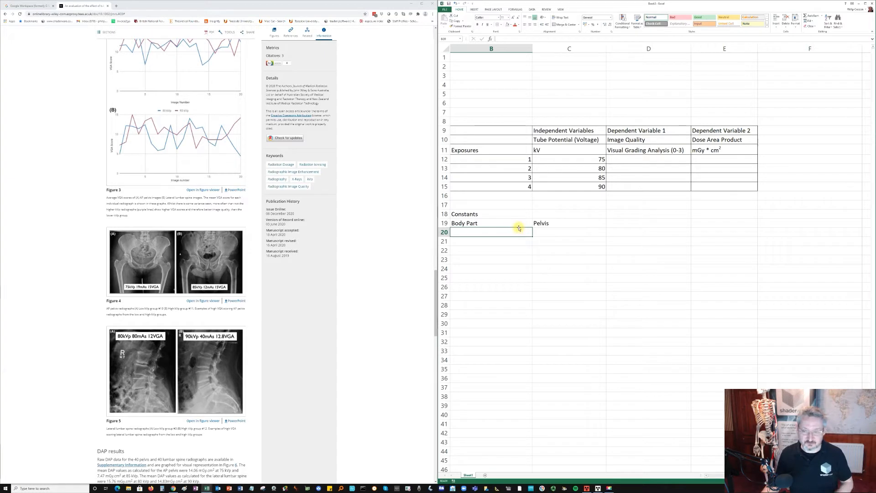
double_click(556, 223)
type("Phantom")
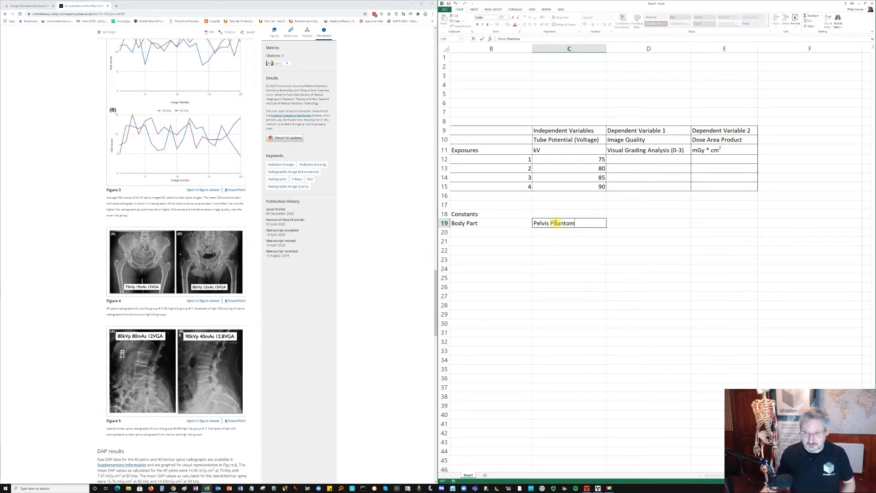
left_click(503, 232)
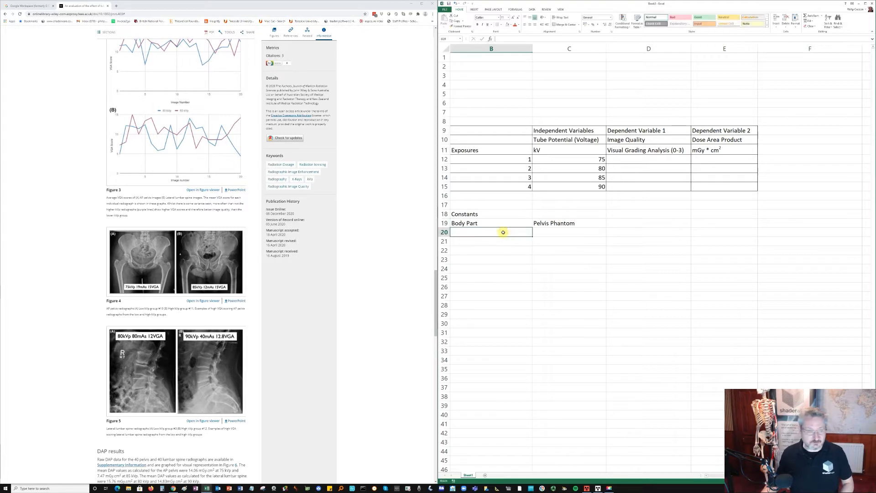
- Add the label Scatter Rejection Grid in cell B20 as the next constant
type("S")
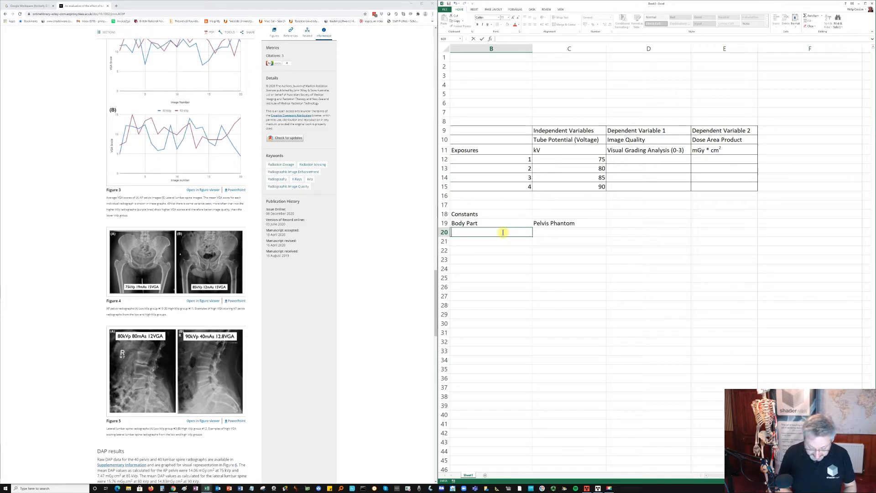
type("catter Re")
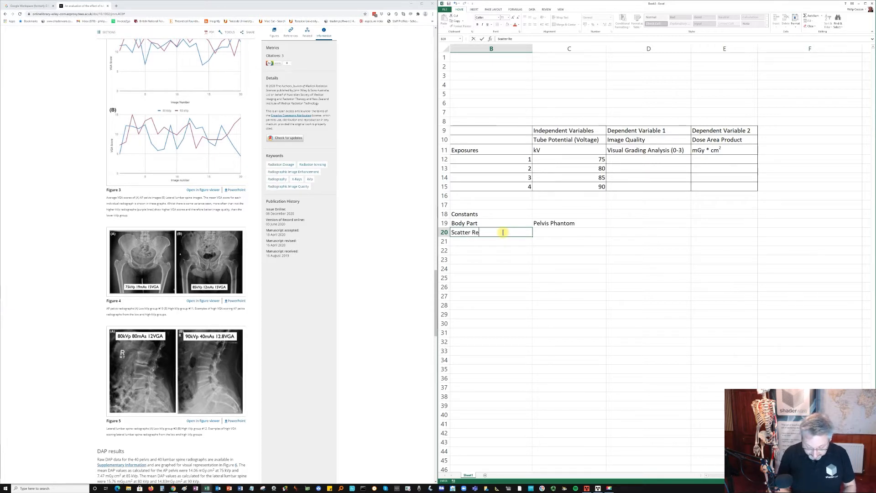
type("jection Grid")
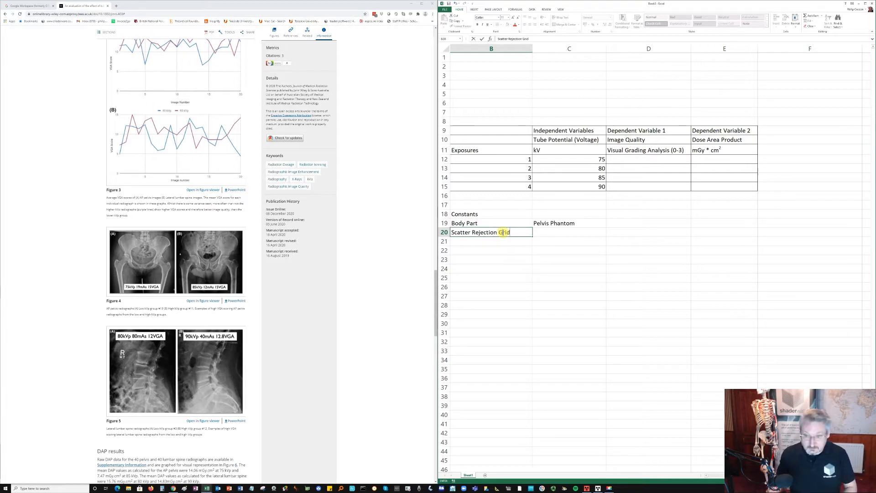
left_click(553, 234)
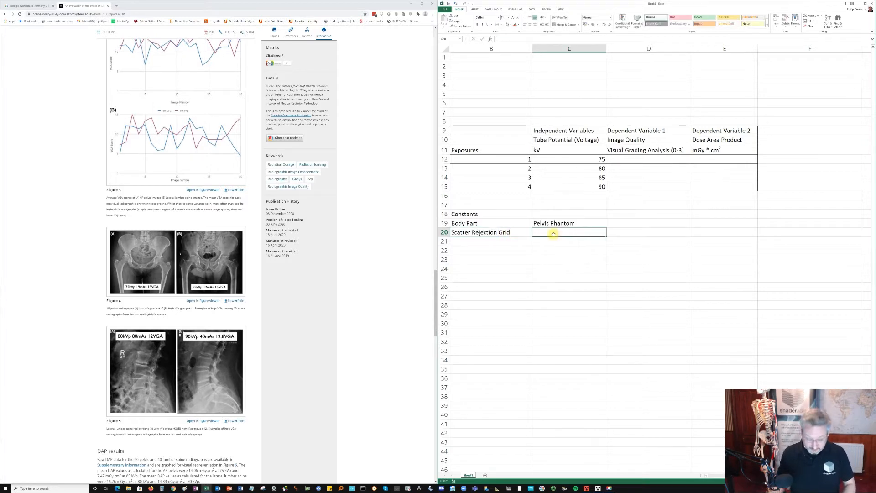
- Describe the scatter rejection grid in cell C20 as 12:1 moving bucky focused at 140cm
type("12:1 mo")
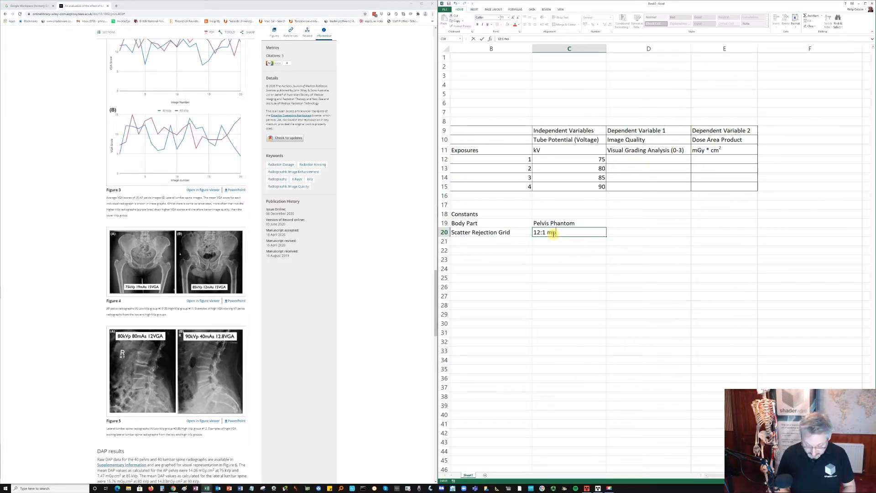
type("ving bucky")
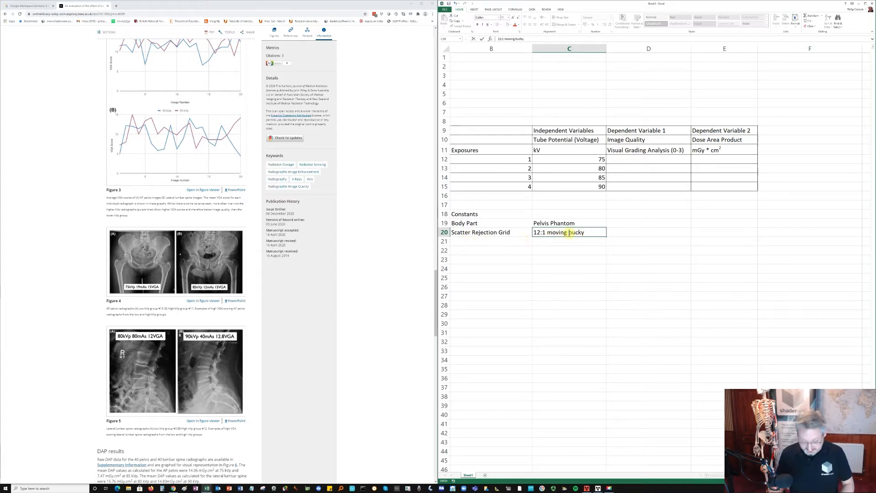
type(" focus")
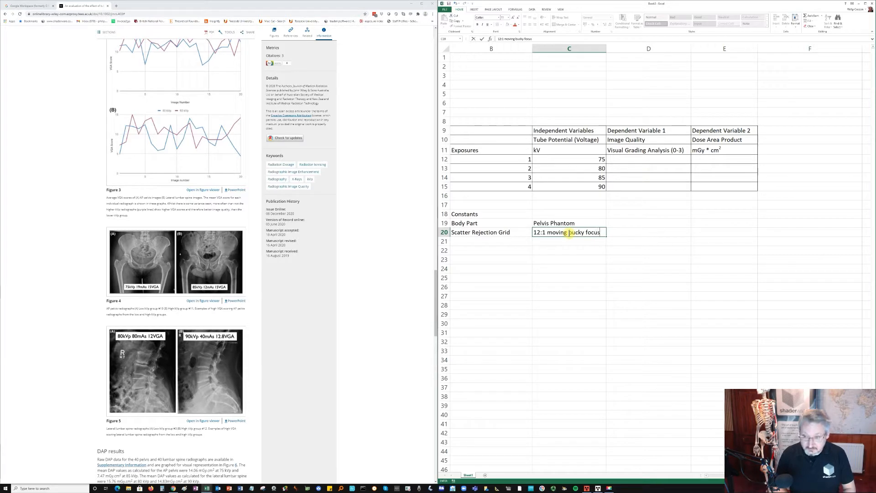
type("ed at")
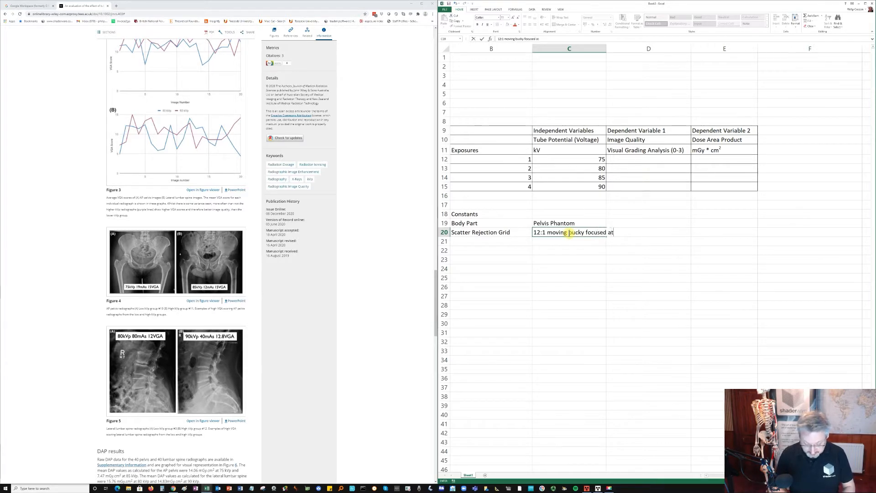
type(" 140cm")
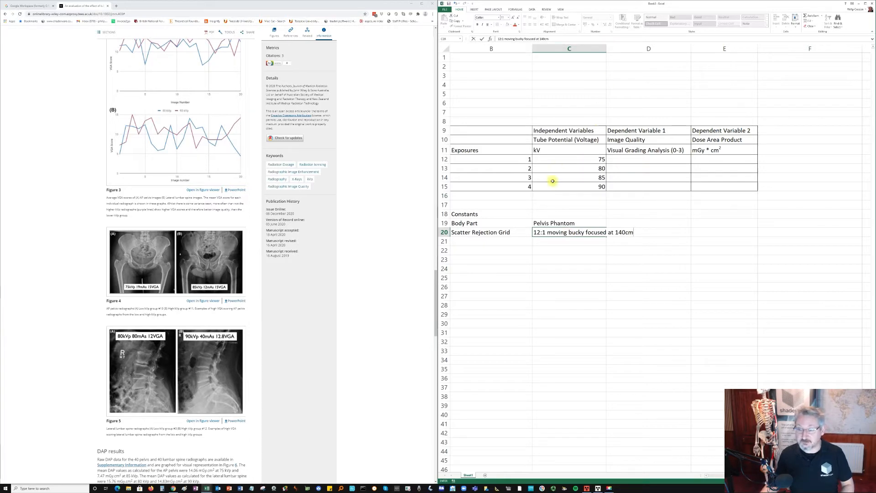
left_click(506, 241)
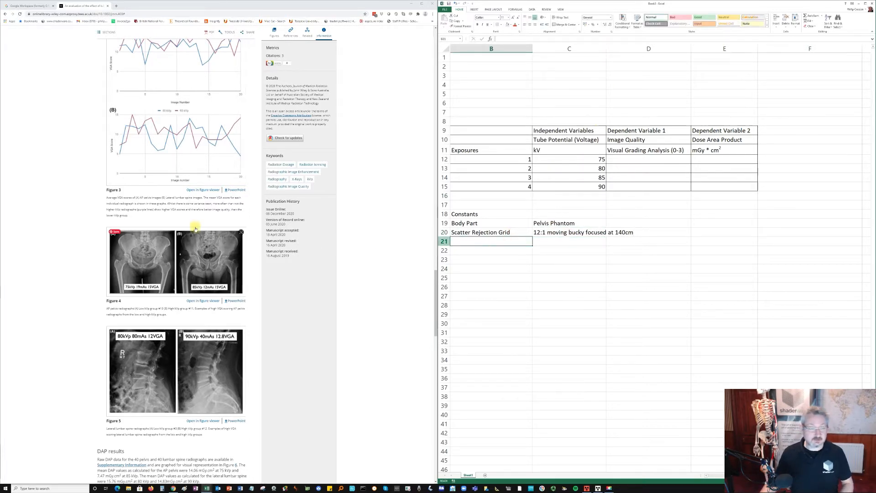
- Look back through the article's methods and enter the label Source Image Distance in cell B21
scroll(191, 222, "up", 4)
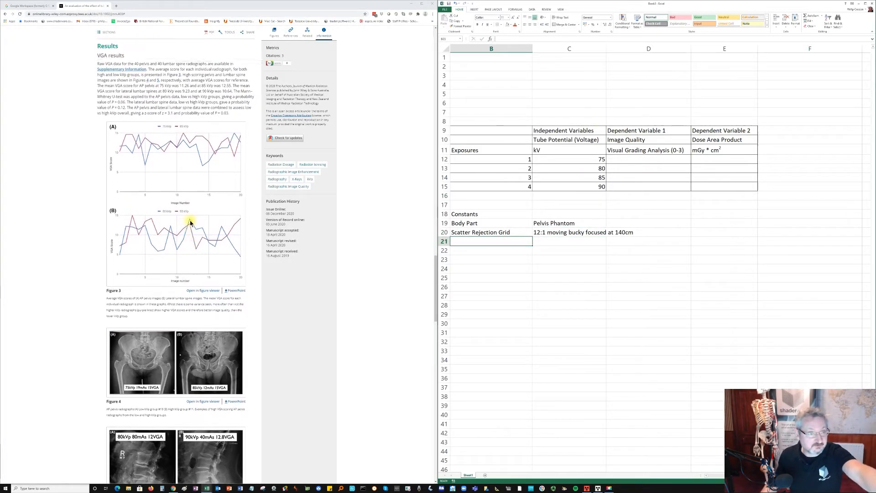
scroll(190, 220, "up", 4)
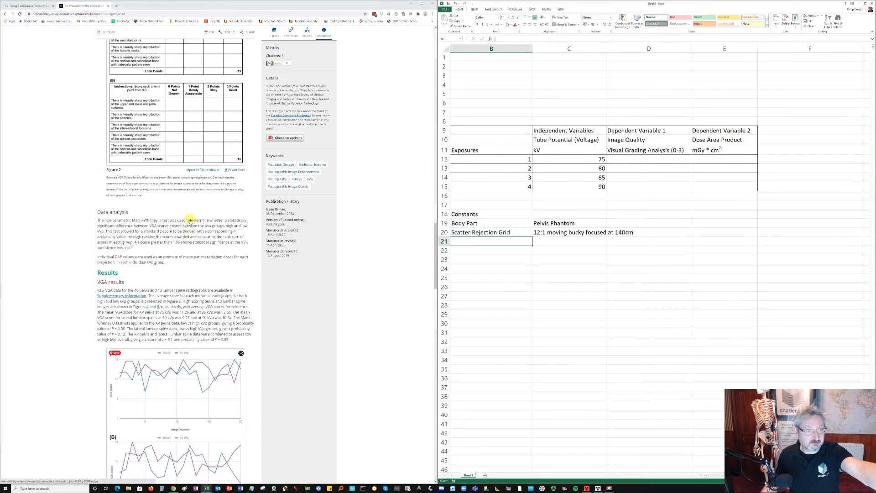
scroll(190, 221, "up", 2)
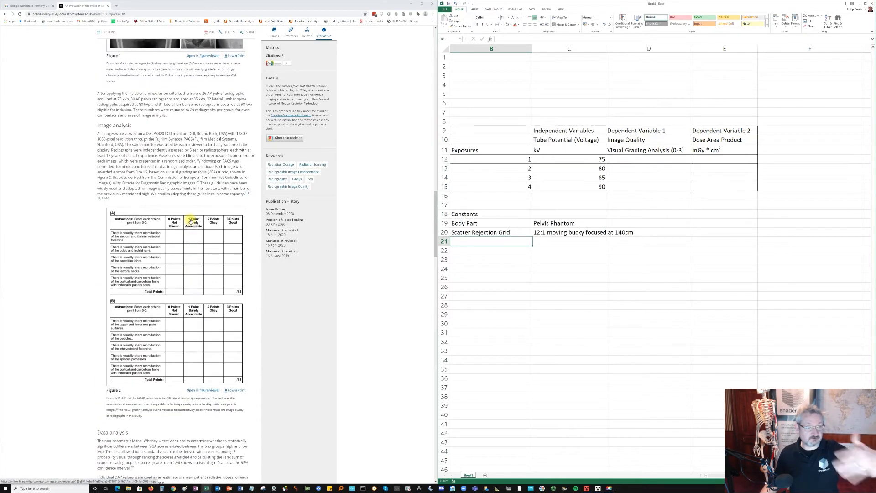
scroll(190, 220, "up", 4)
scroll(191, 221, "up", 1)
scroll(191, 221, "down", 1)
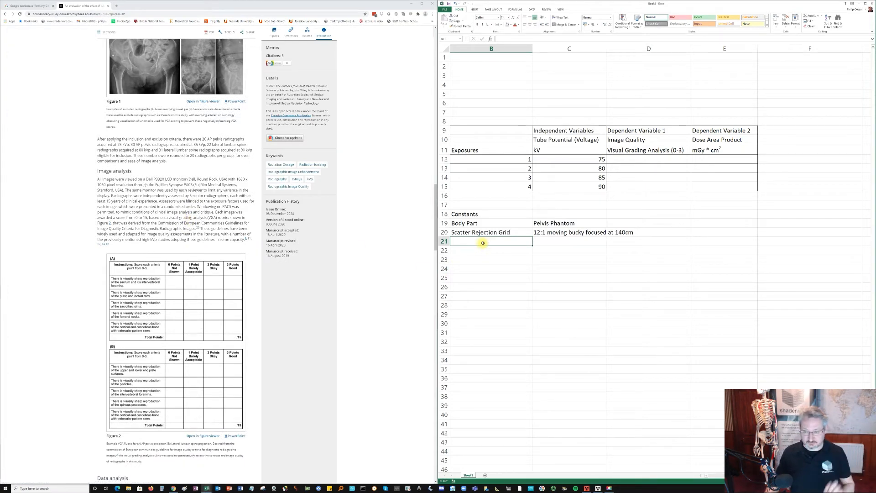
type("S")
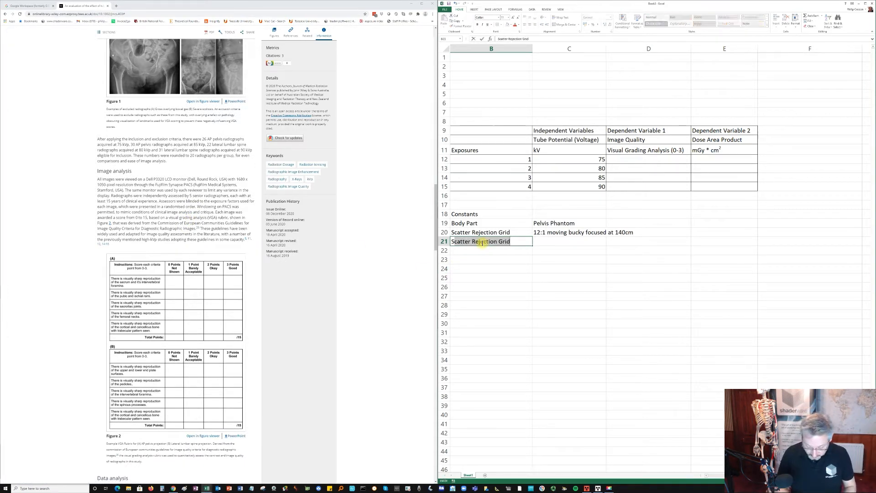
type("ource ")
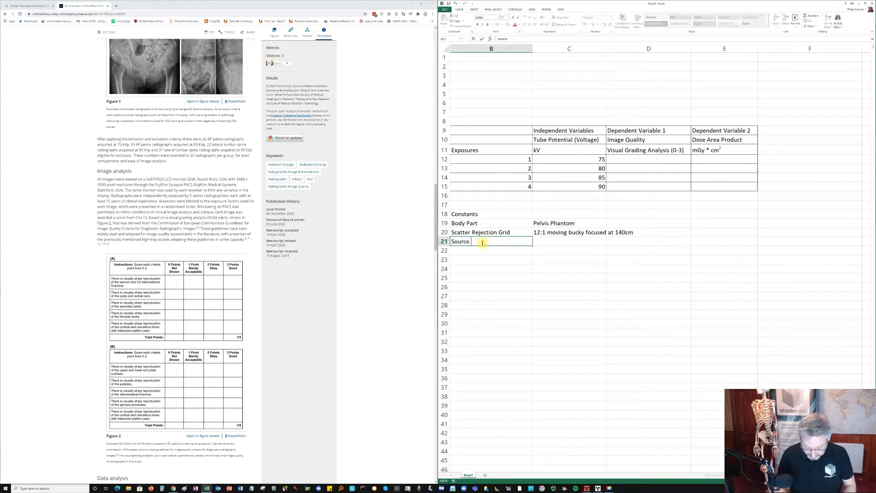
type("Image SDistance")
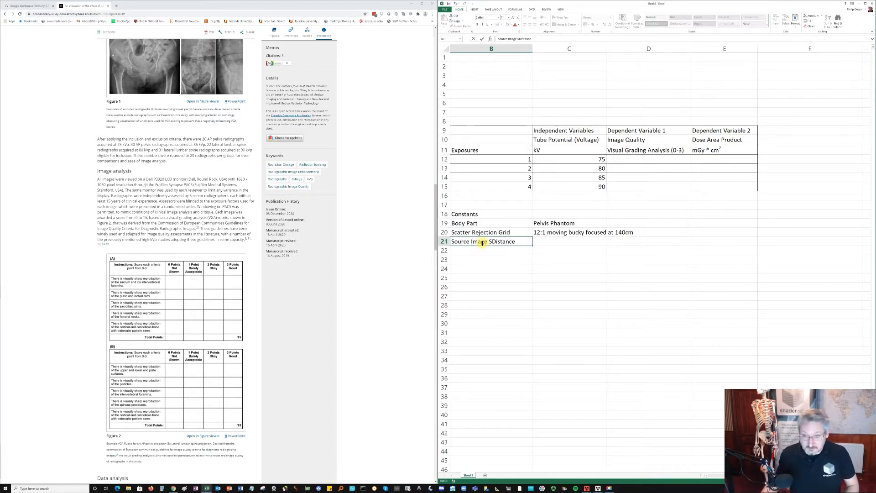
left_click(492, 241)
key("BackSpace")
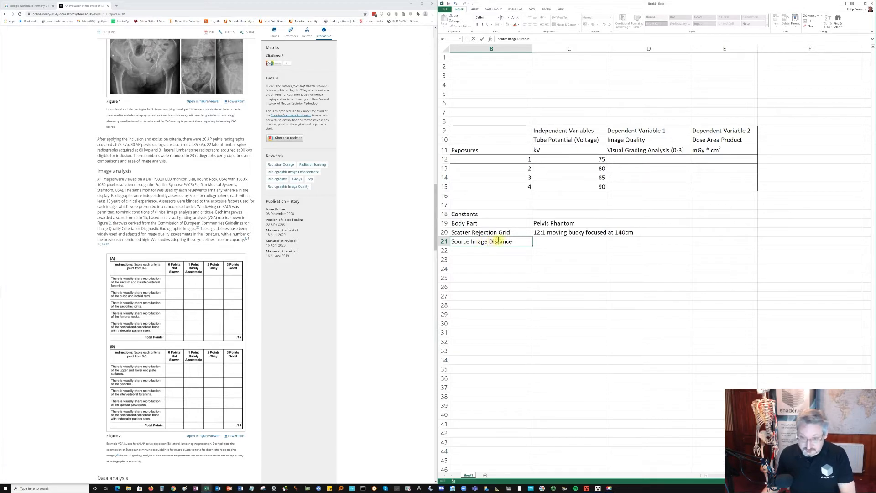
left_click(550, 243)
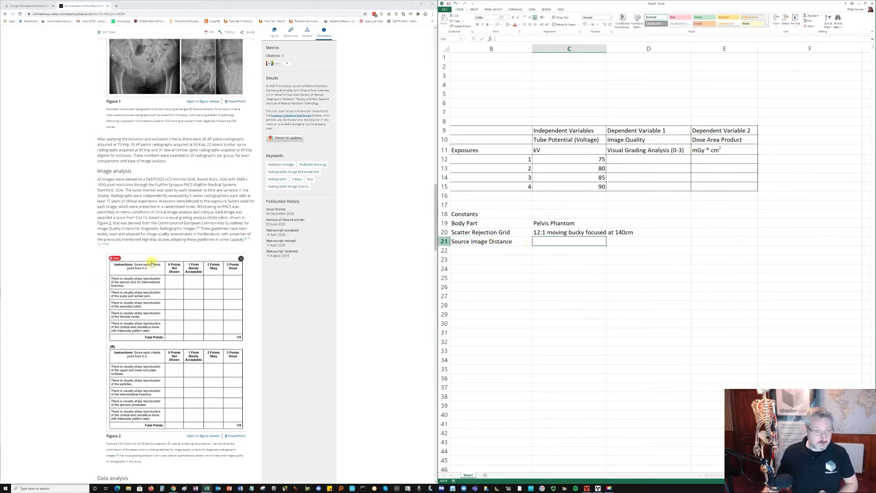
- Return to the start of the article and open its PDF version
scroll(174, 256, "down", 5)
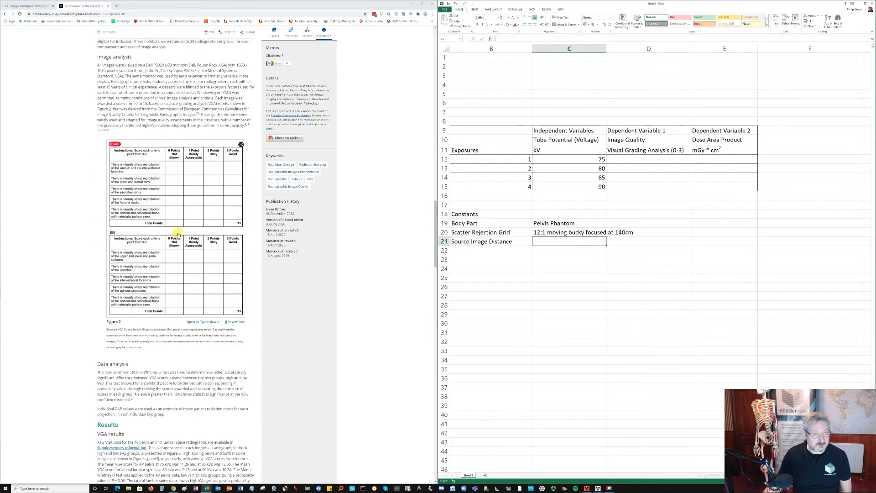
scroll(168, 354, "up", 4)
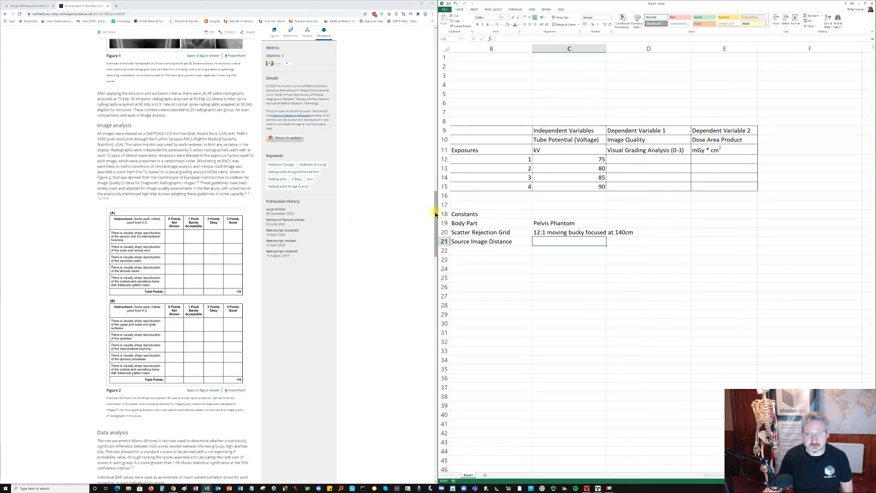
left_click_drag(437, 213, 445, 72)
left_click(210, 118)
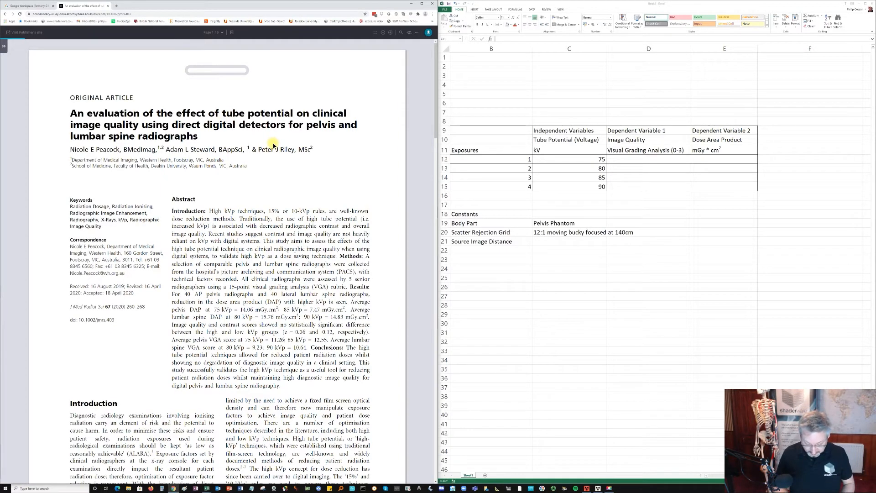
- Search the article's PDF for SID and distance, and clear the search text
key("ctrl+f")
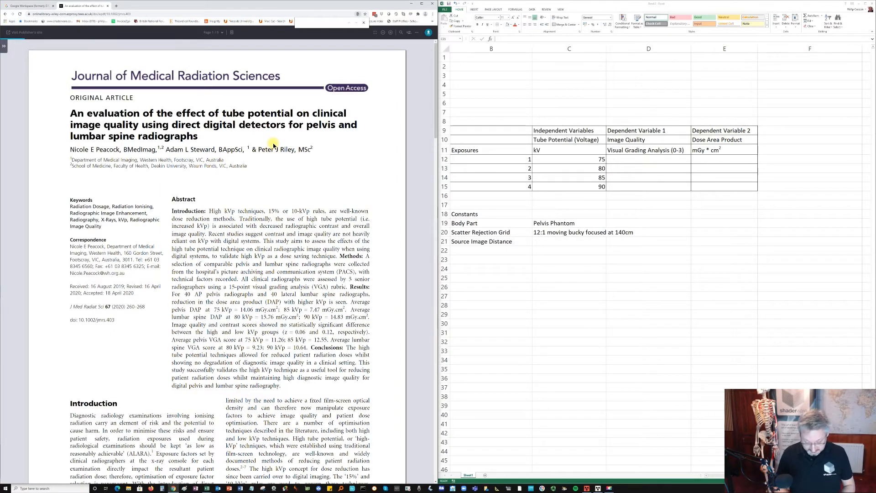
type("SID")
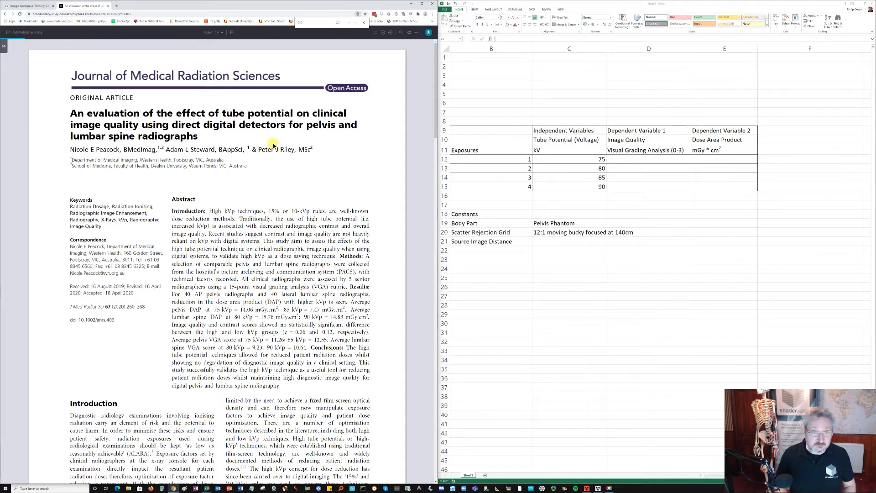
key("BackSpace")
key("BackSpace")
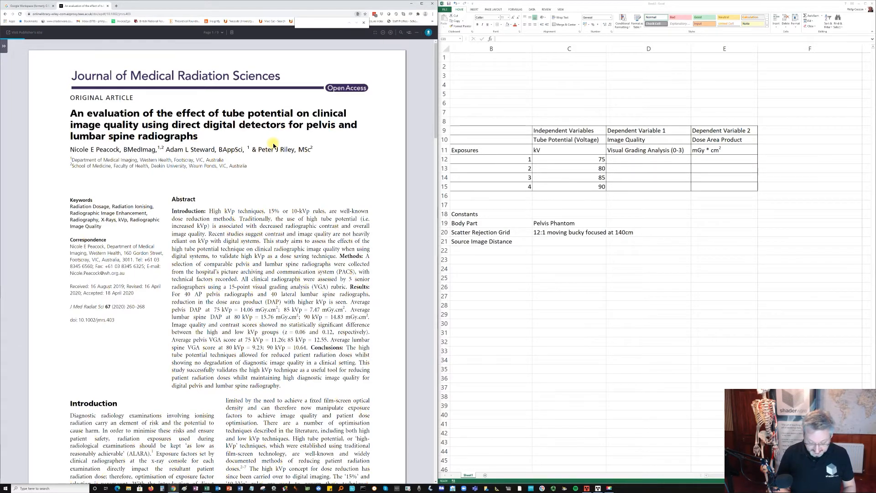
key("BackSpace")
type("ffd")
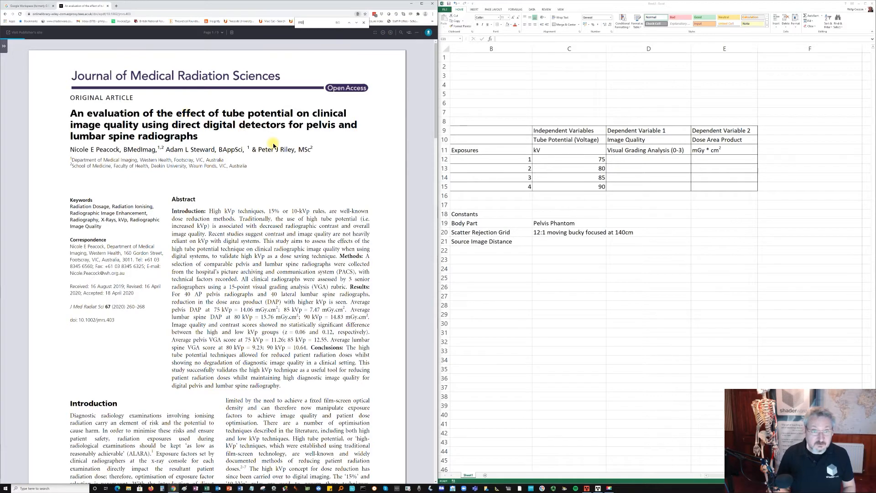
key("BackSpace")
key("BackSpace")
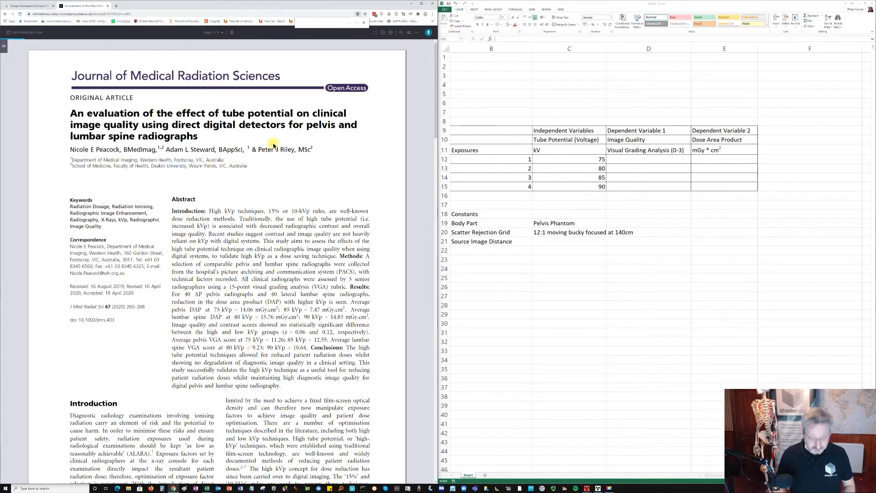
type("distanc")
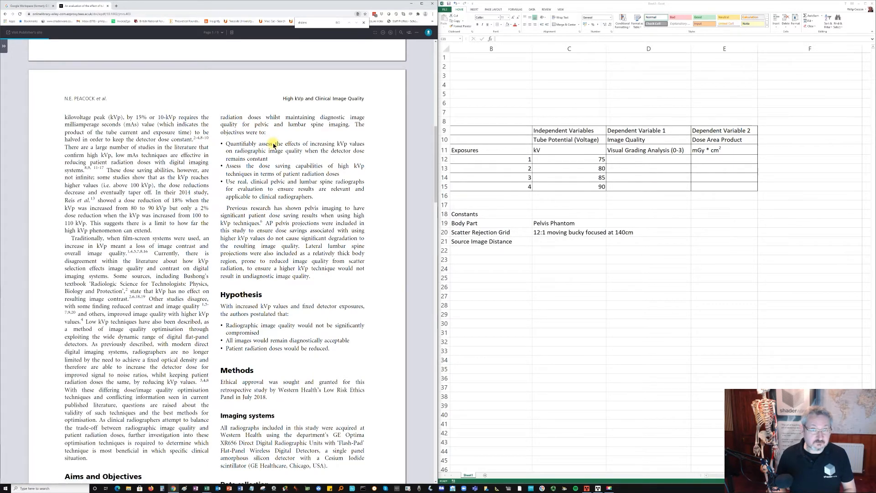
key("BackSpace")
key("BackSpace")
key("BackSpace")
key("BackSpace")
key("BackSpace")
key("BackSpace")
key("BackSpace")
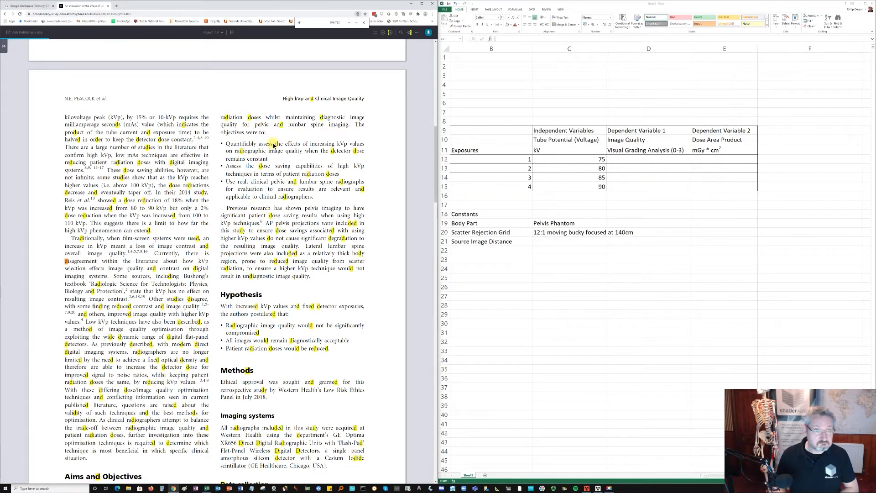
key("BackSpace")
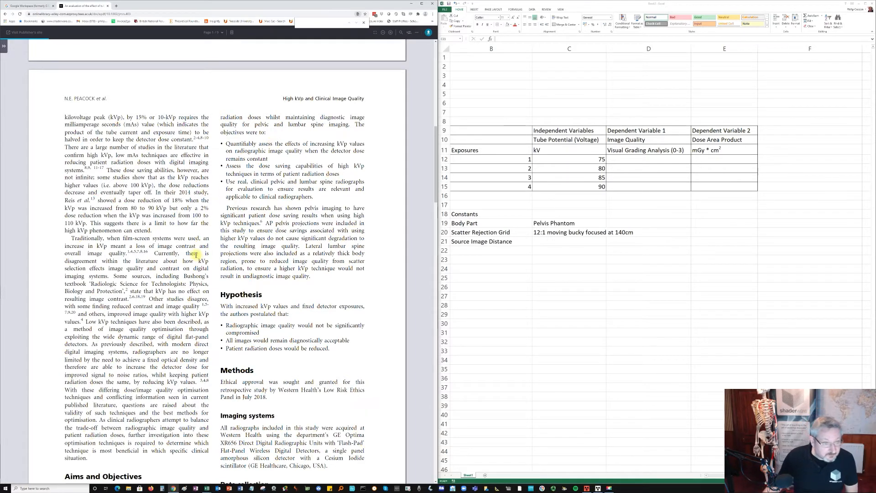
- Read through the article's methods, image analysis and results sections for a source image distance
scroll(196, 255, "down", 2)
scroll(196, 265, "down", 3)
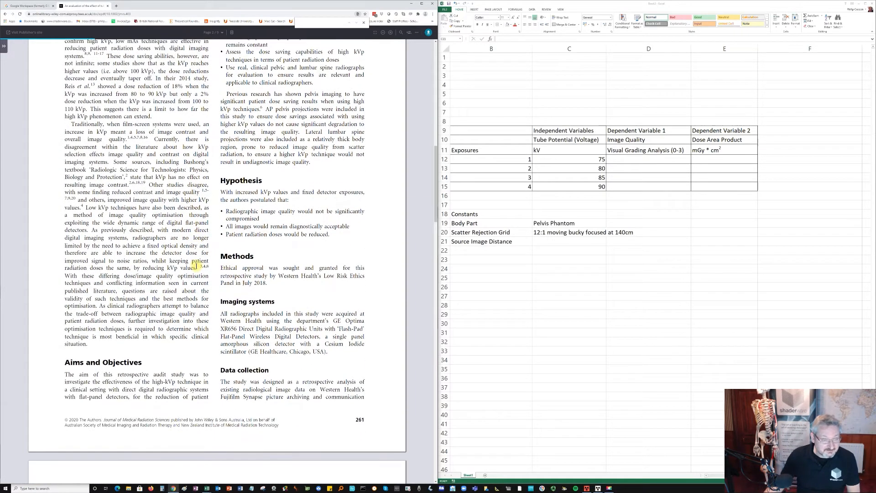
scroll(195, 265, "down", 2)
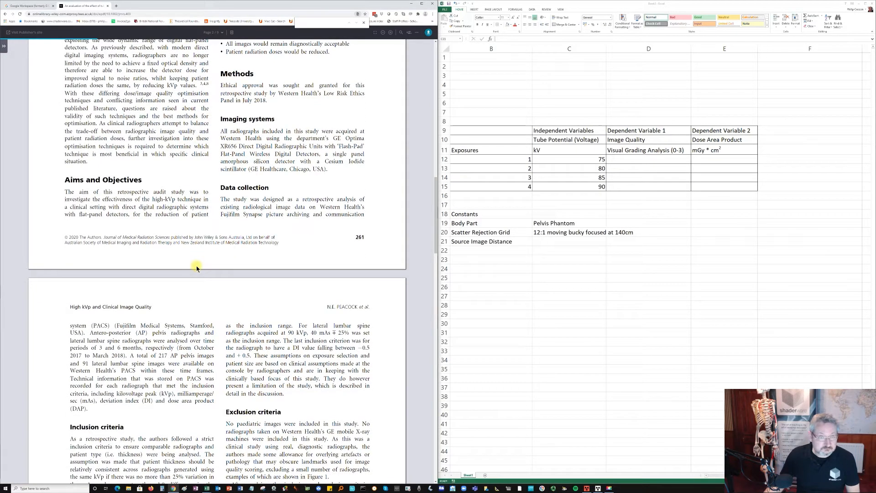
scroll(196, 268, "down", 3)
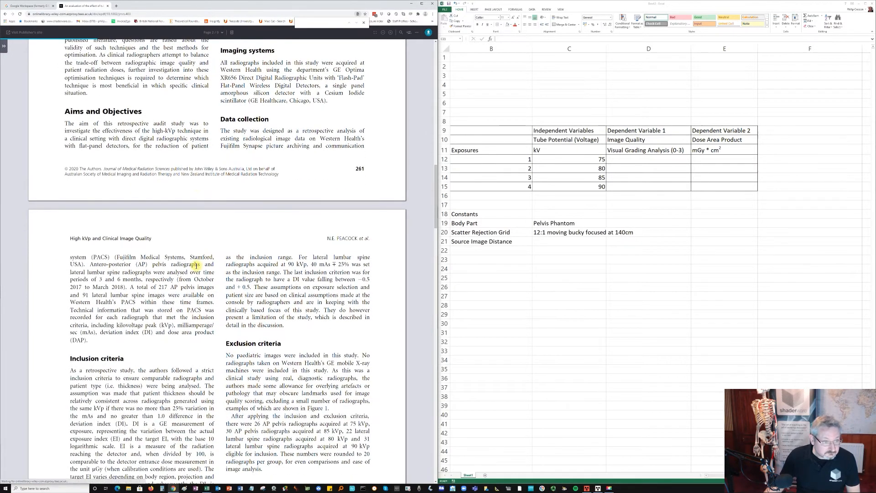
scroll(197, 268, "down", 5)
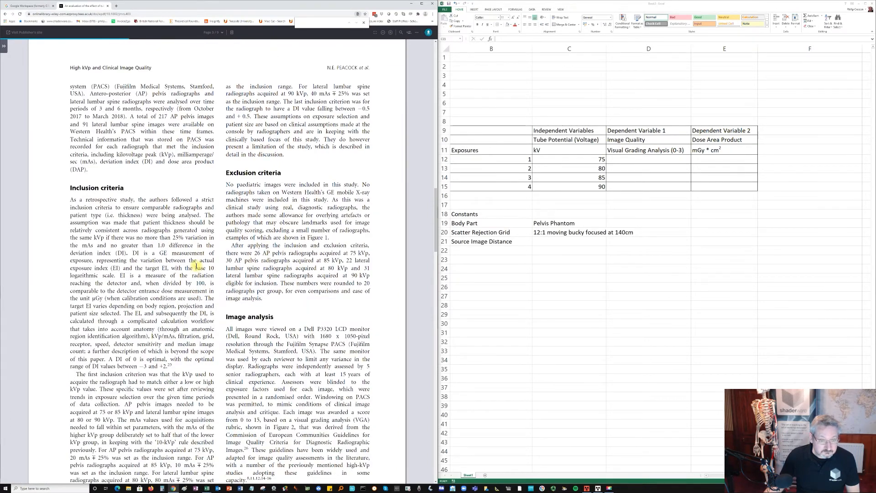
scroll(197, 267, "down", 3)
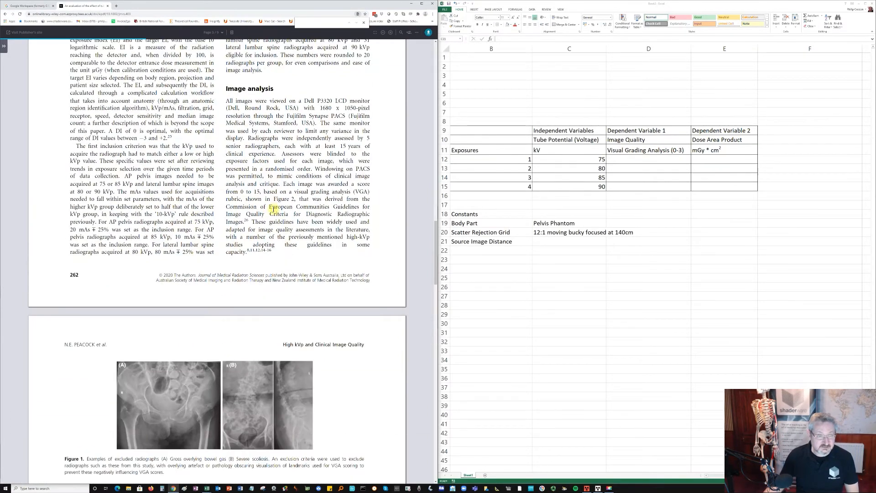
scroll(225, 234, "up", 3)
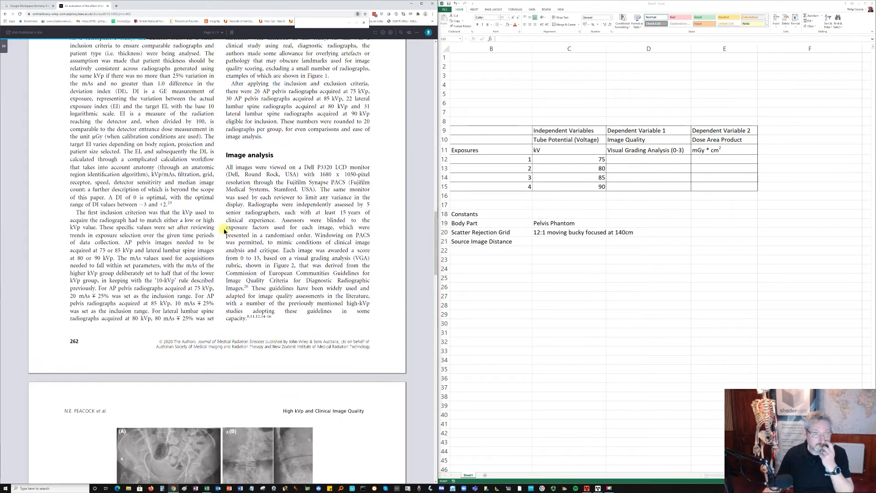
scroll(224, 231, "down", 2)
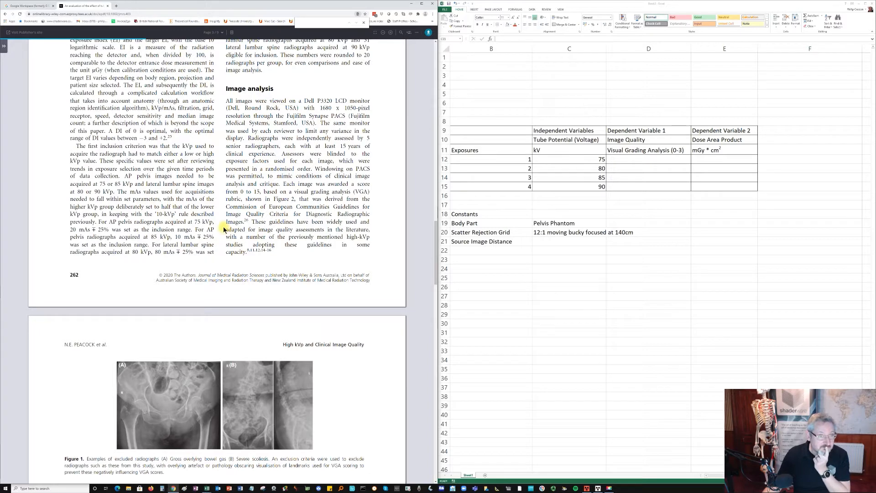
scroll(223, 228, "down", 4)
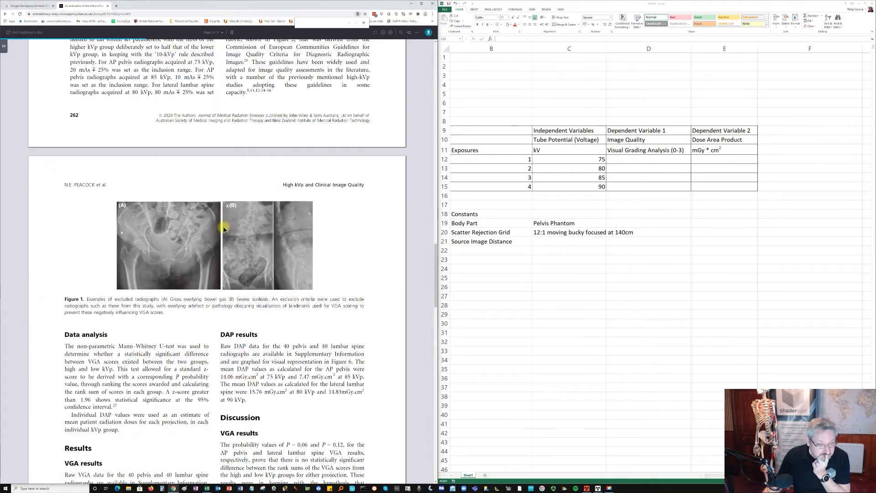
scroll(223, 228, "down", 2)
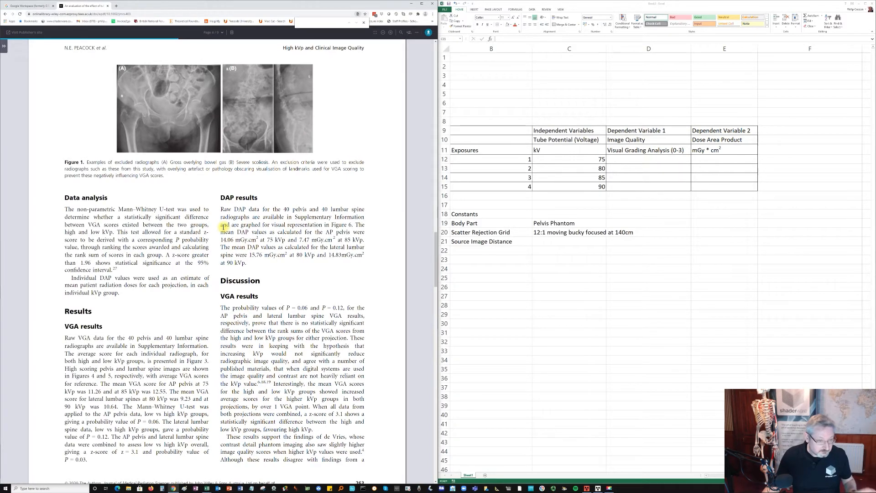
scroll(223, 226, "down", 3)
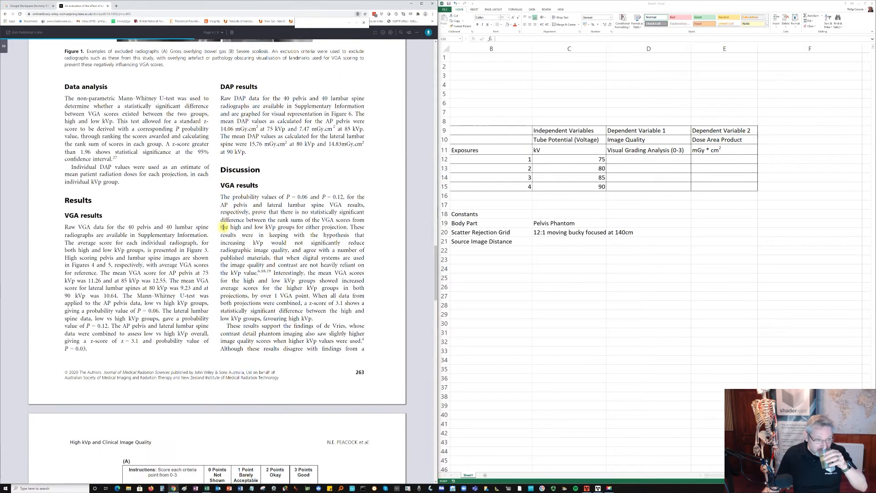
scroll(223, 228, "down", 1)
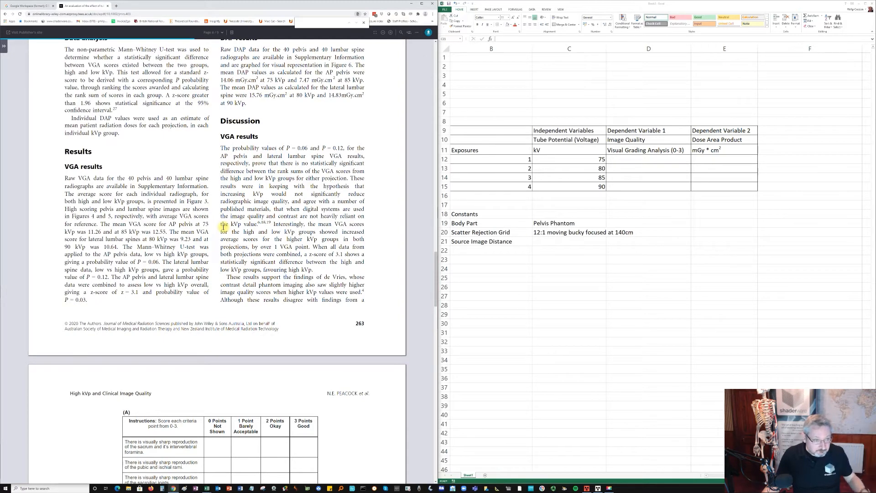
scroll(224, 226, "down", 2)
- Go back from the results to the inclusion and exclusion criteria and check them for the distance used
scroll(223, 227, "up", 5)
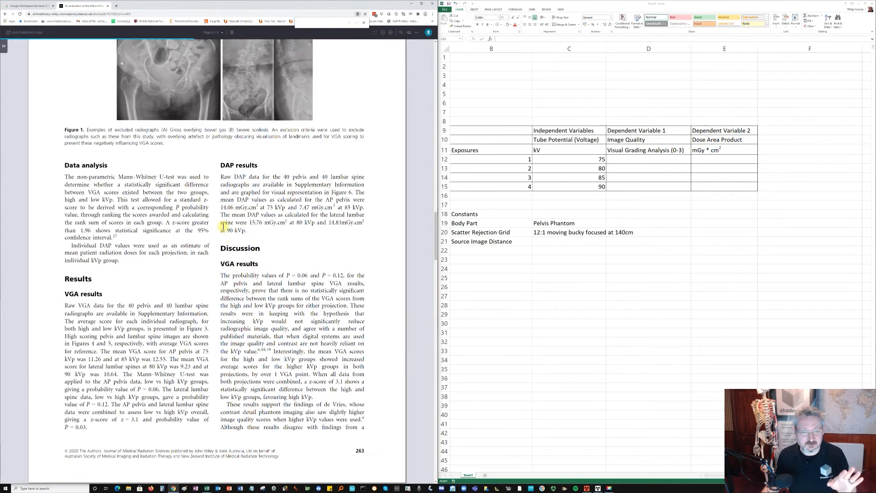
scroll(223, 226, "up", 3)
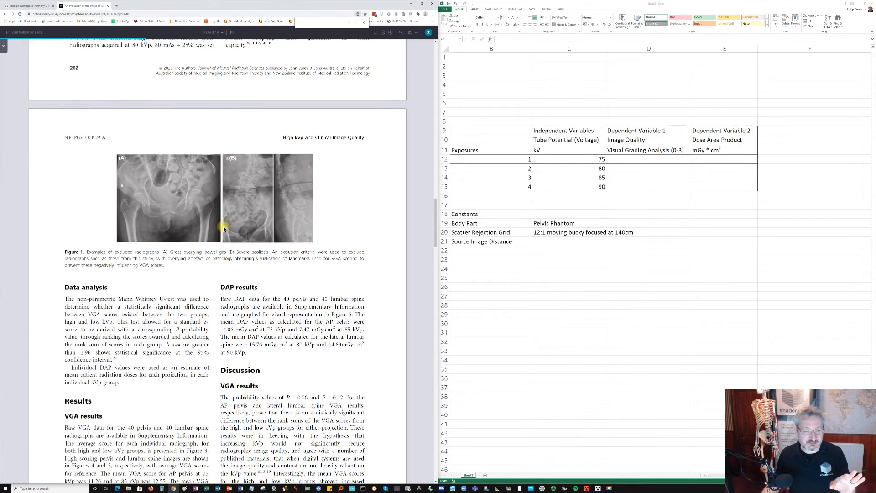
scroll(223, 227, "up", 5)
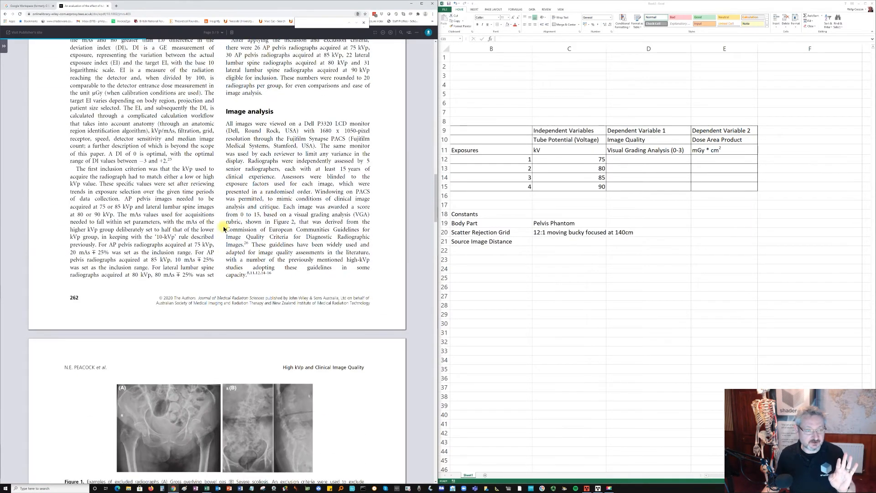
scroll(223, 228, "up", 3)
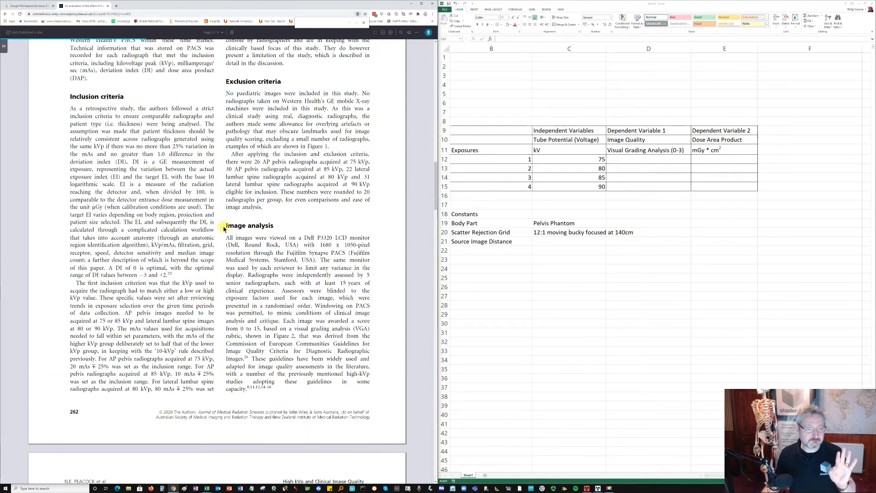
scroll(223, 228, "up", 1)
scroll(223, 228, "up", 2)
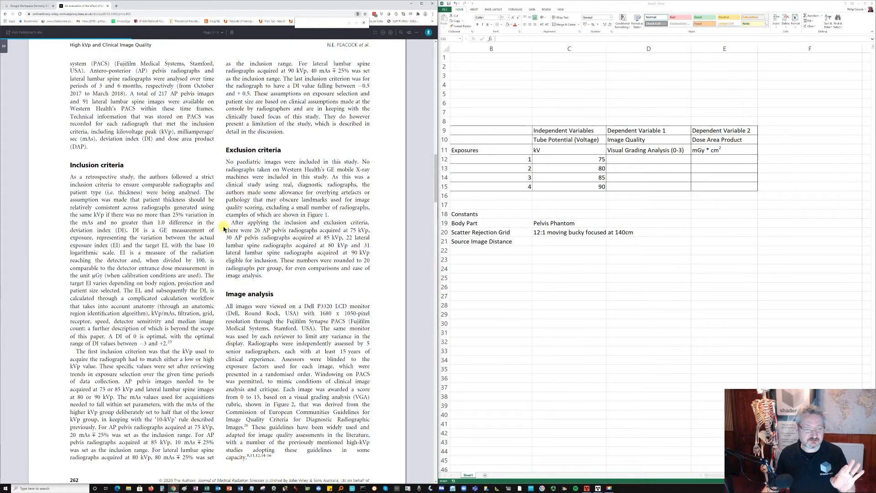
scroll(224, 228, "up", 3)
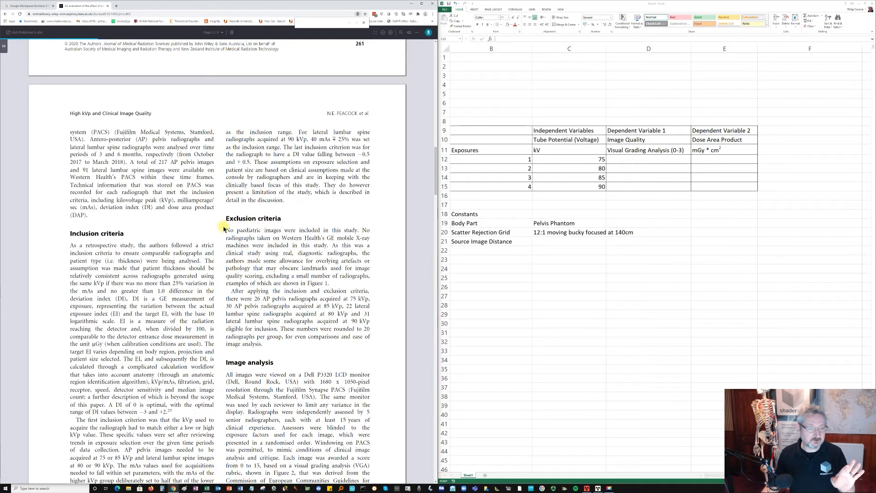
scroll(223, 228, "down", 2)
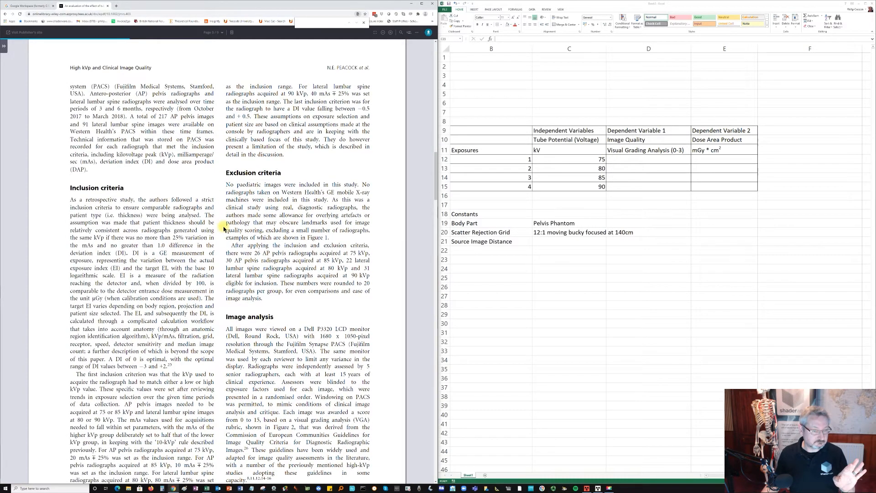
- Enter 115cm in cell C21 as the source image distance
left_click(544, 240)
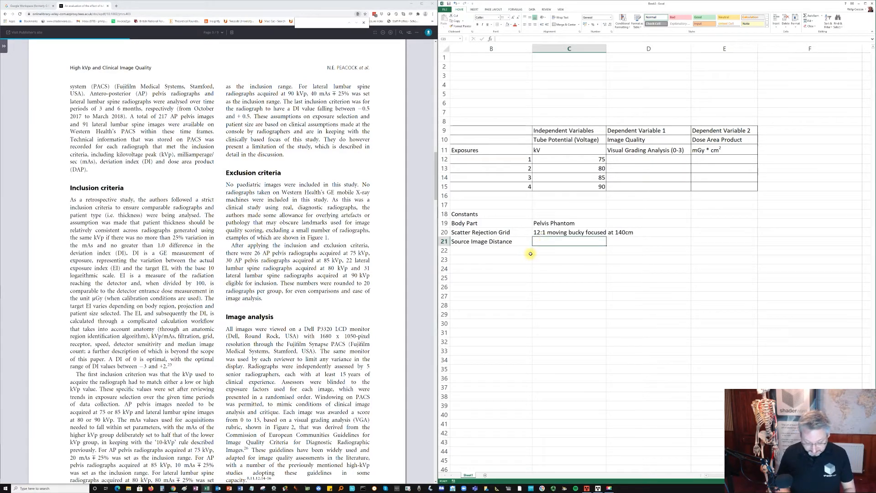
type("1")
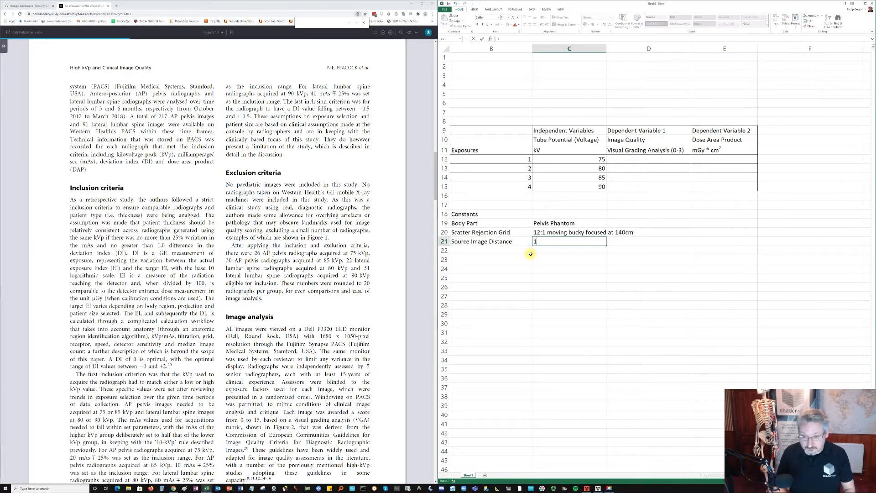
type("15")
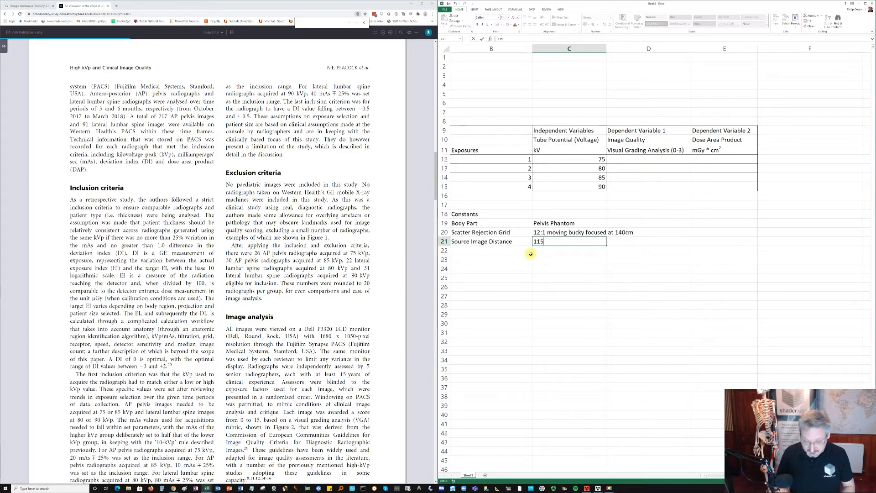
type("cm")
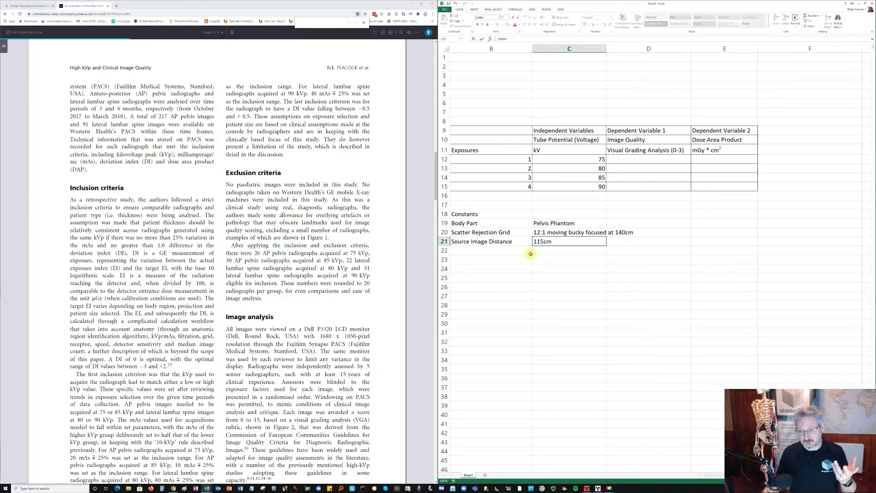
left_click(520, 252)
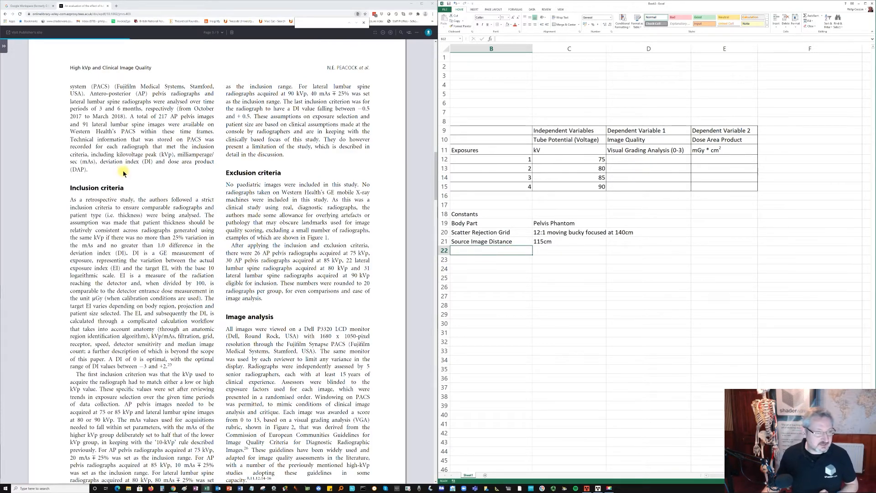
- Check the article's inclusion criteria, and add Exposure Index in cell B22 with the value 300 in C22
scroll(122, 171, "up", 1)
scroll(160, 157, "up", 2)
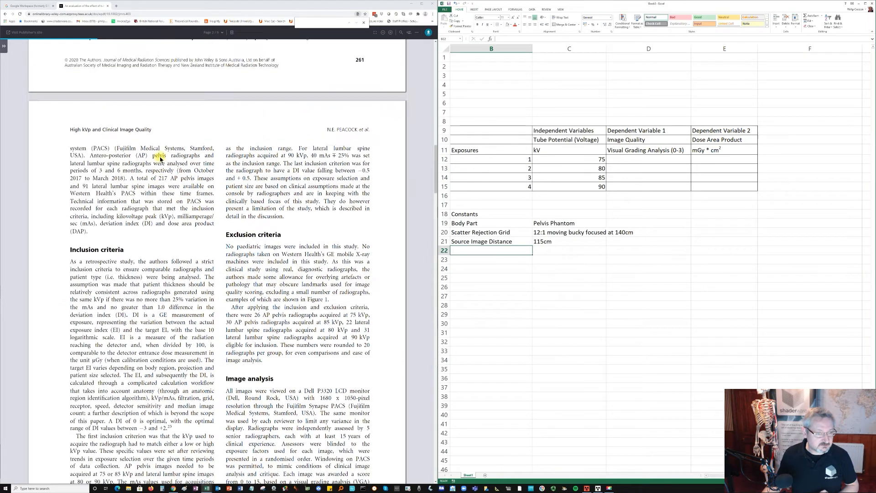
scroll(160, 164, "up", 1)
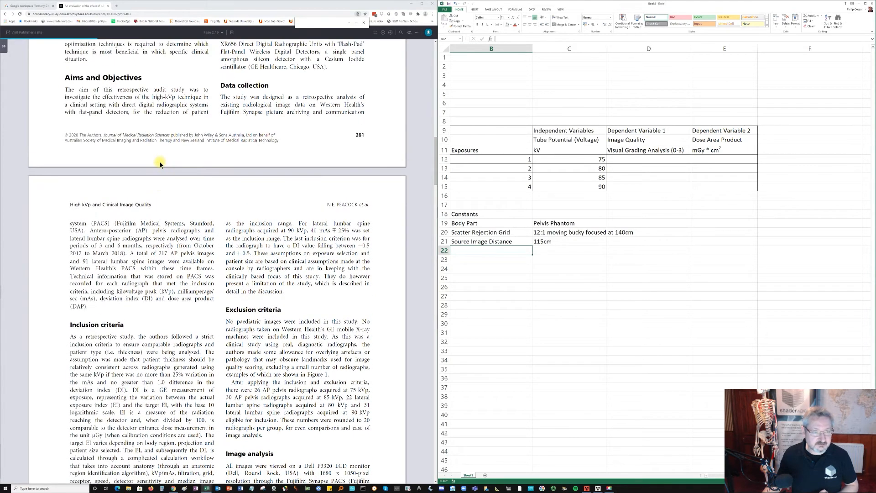
scroll(160, 164, "down", 3)
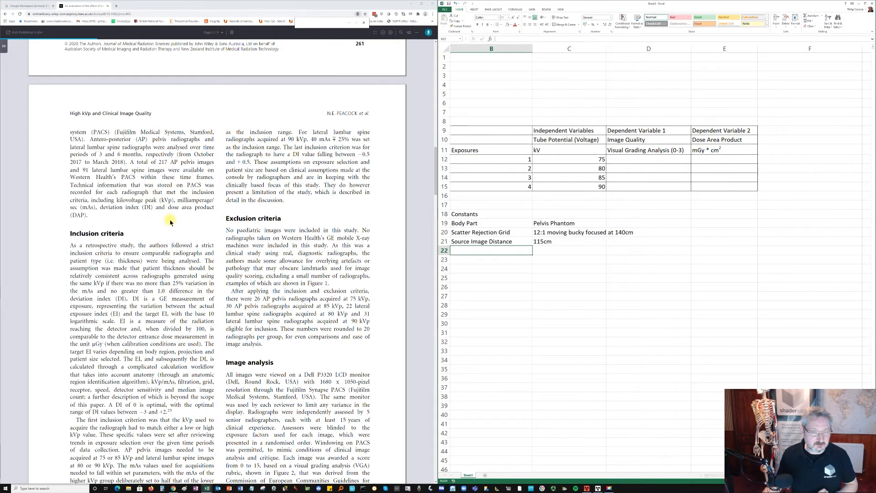
scroll(170, 222, "down", 4)
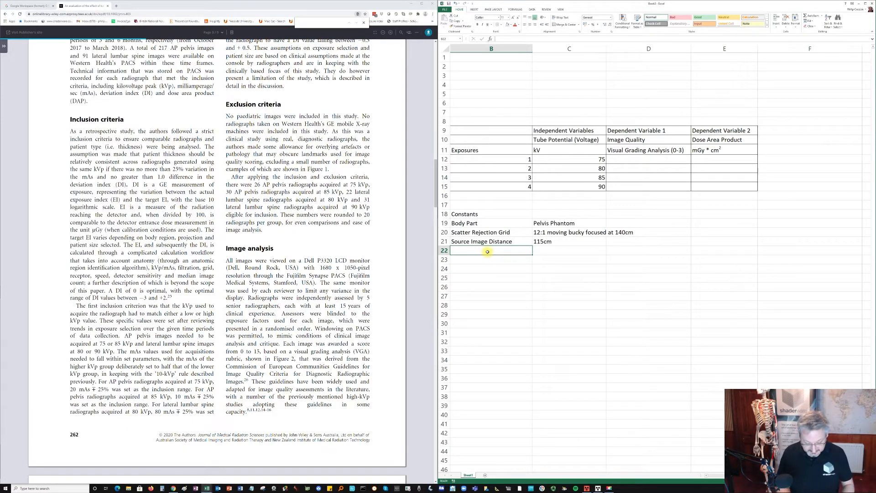
type("E")
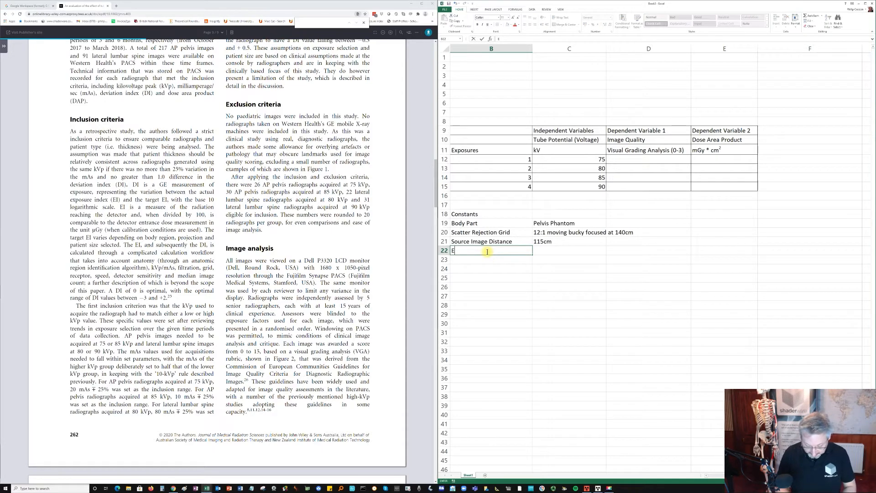
type("xposure Index")
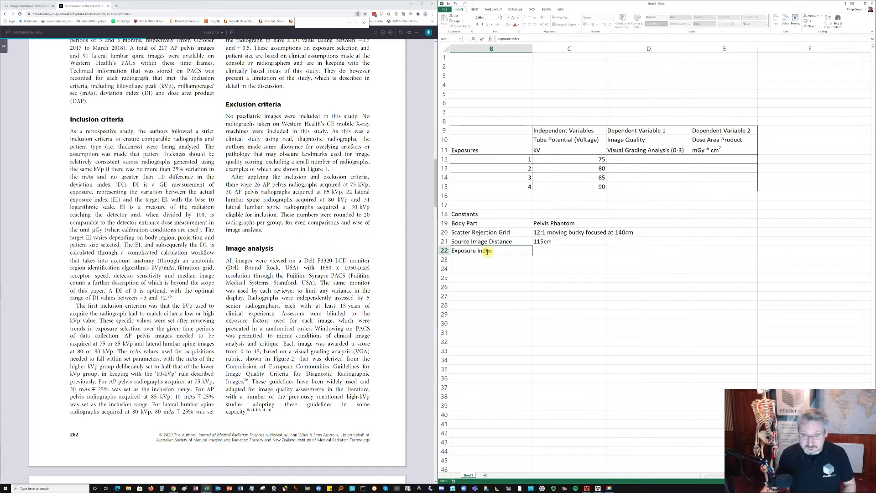
left_click(538, 249)
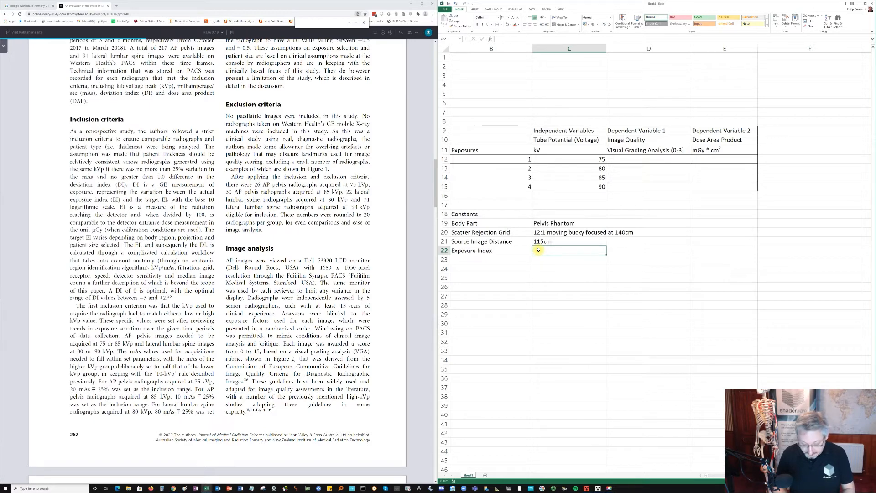
type("300")
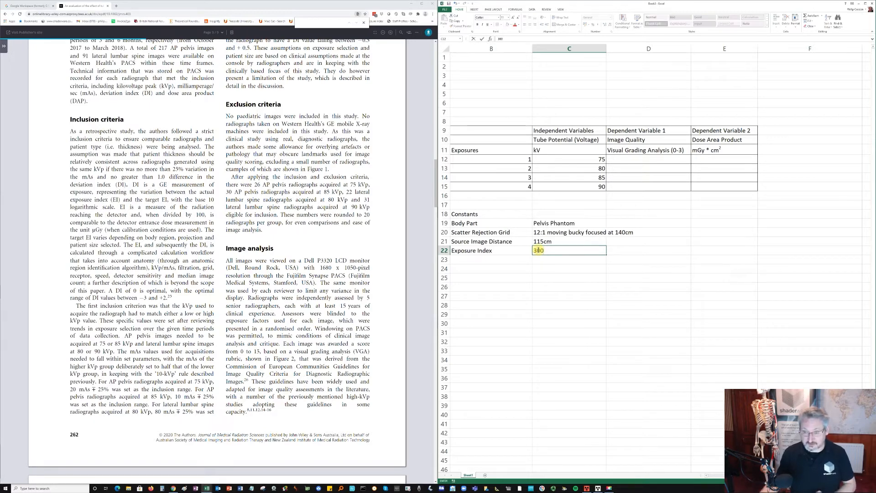
left_click(513, 259)
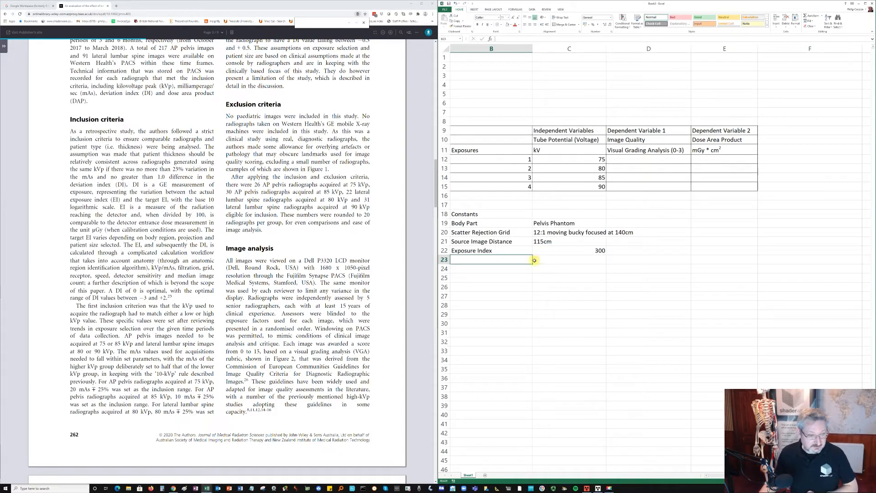
- Make the Constants heading in cell B18 bold
left_click(491, 262)
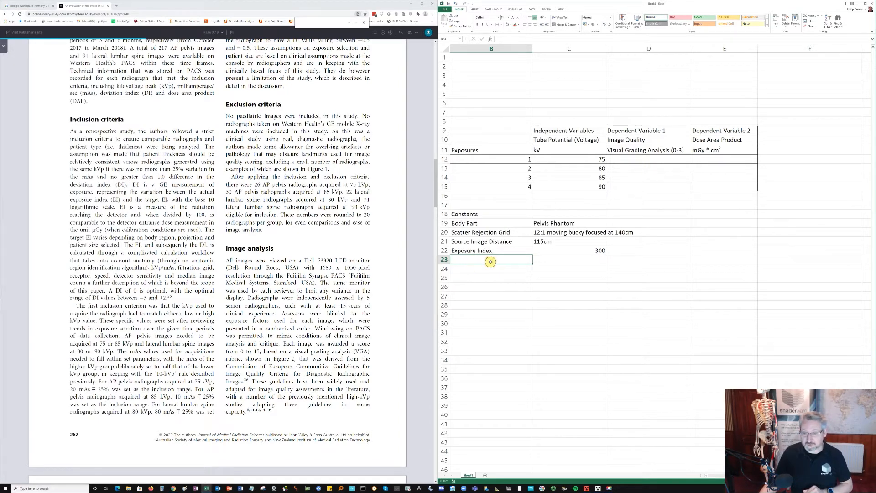
left_click(488, 216)
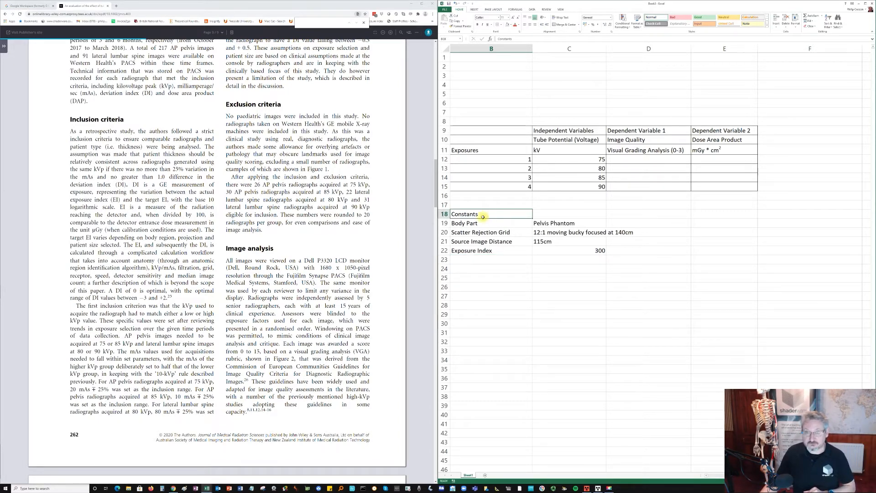
left_click(477, 24)
- Add Centering Point in cell B23 with the value "Between the sympysis Pubis and Iliac Crrests in the mid line" in C23
left_click(491, 257)
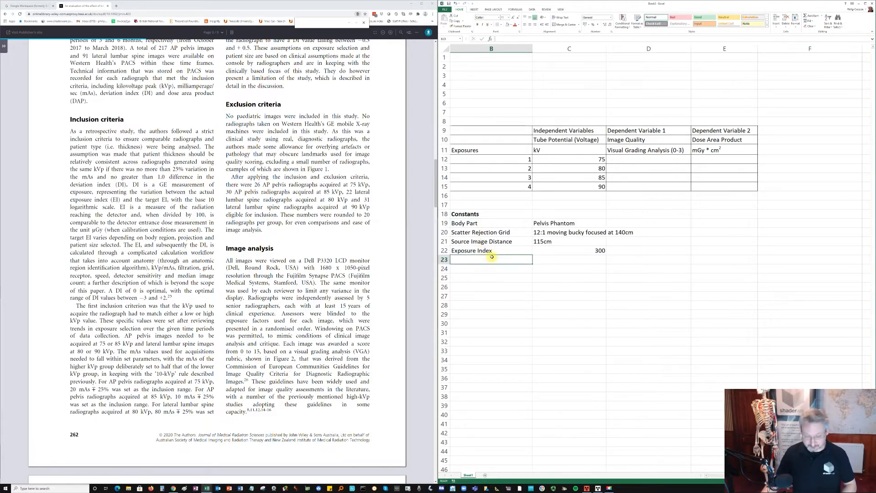
type("Cente")
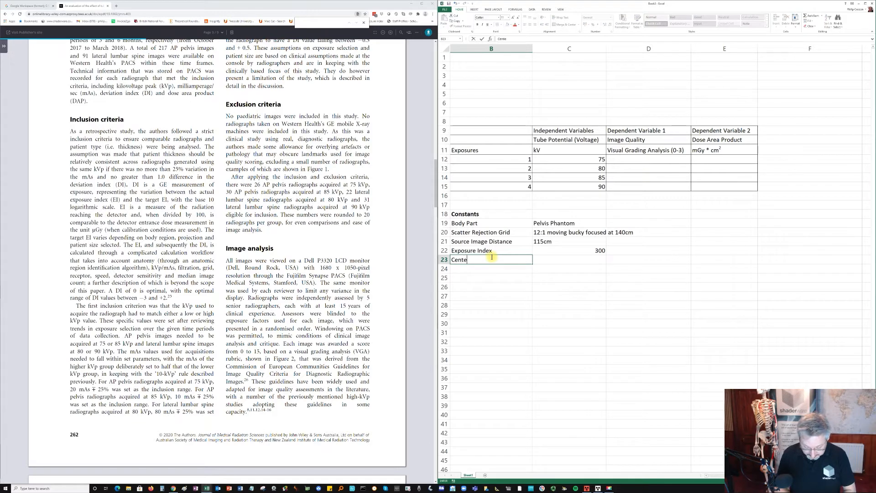
type("ring Point")
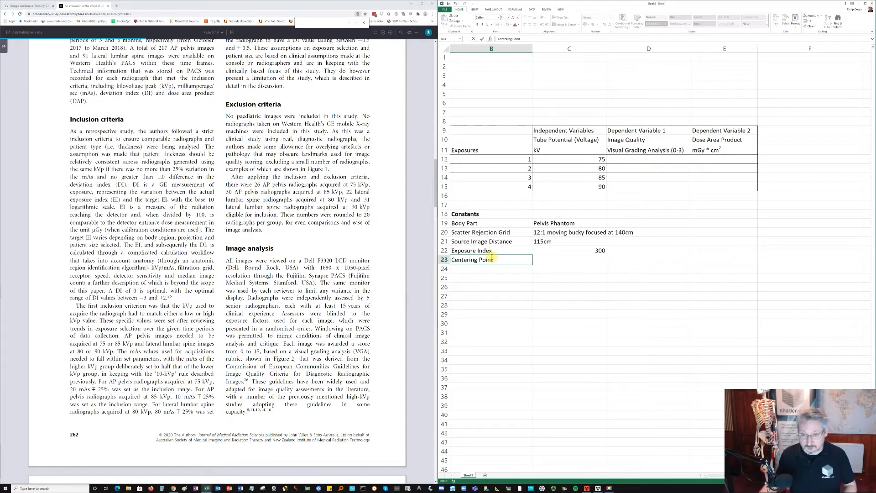
left_click(585, 260)
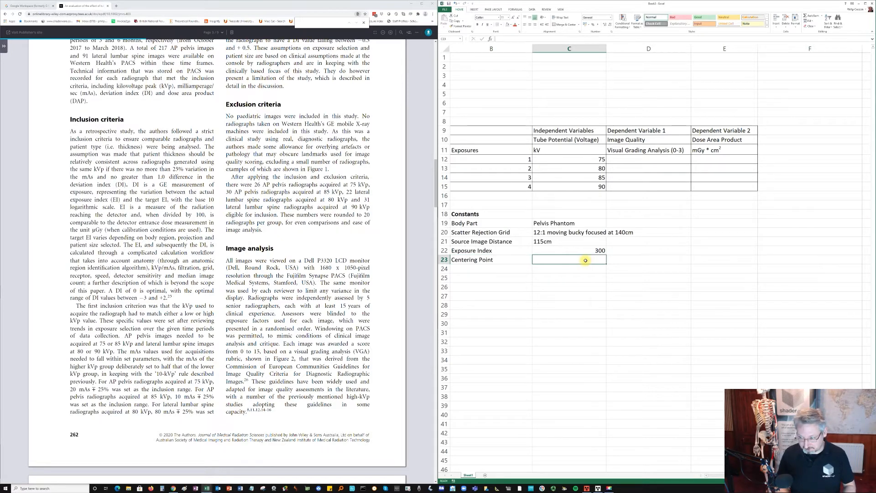
type("B")
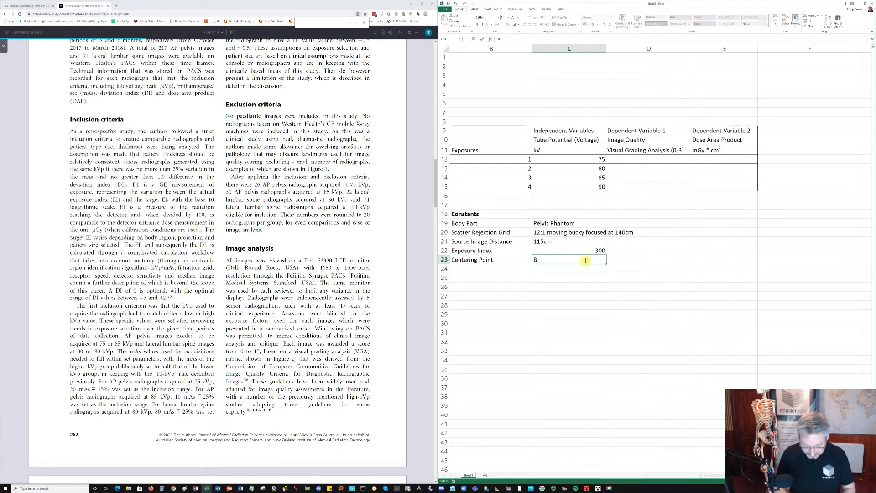
type("etween the")
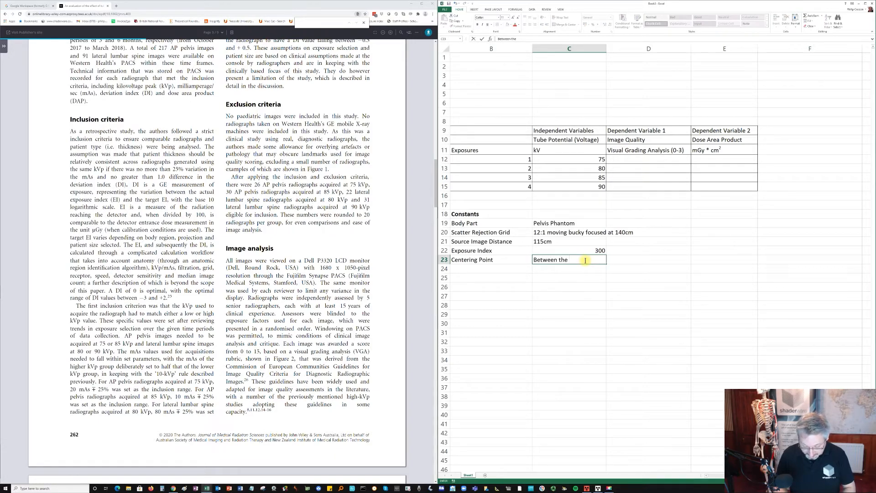
type(" symp")
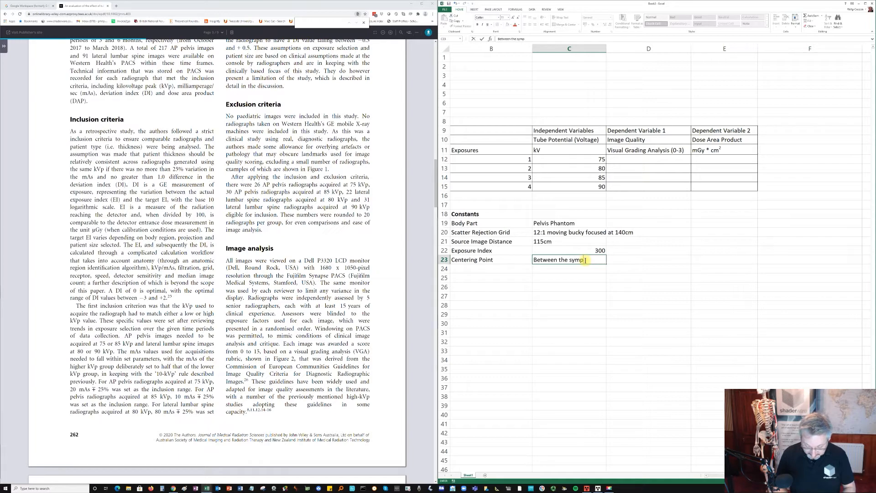
type("ysis Pubis and")
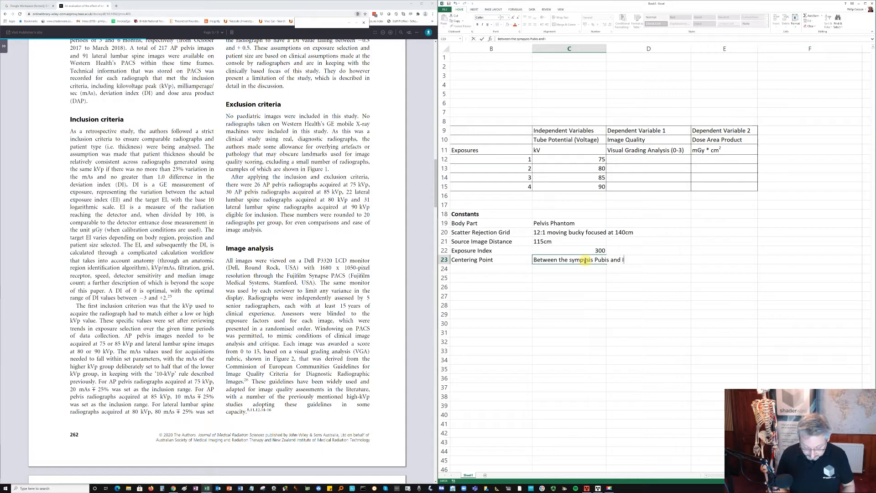
type("Iliac Crres")
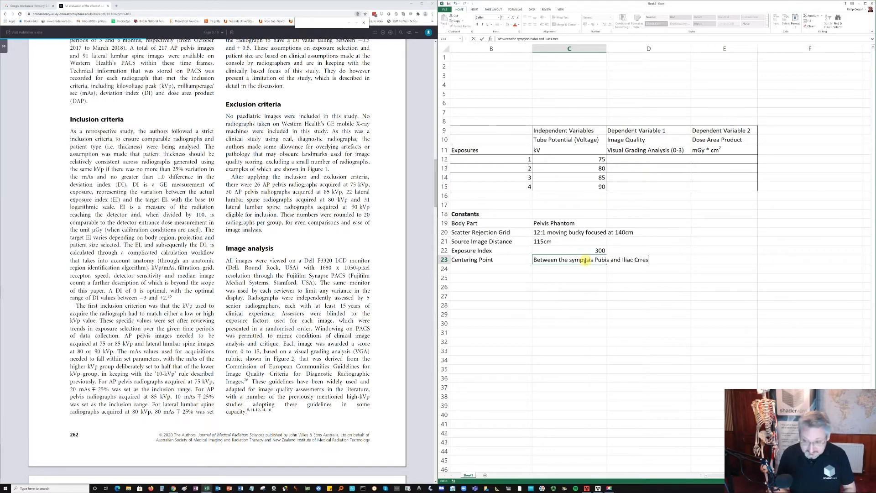
type("ts in the mid line")
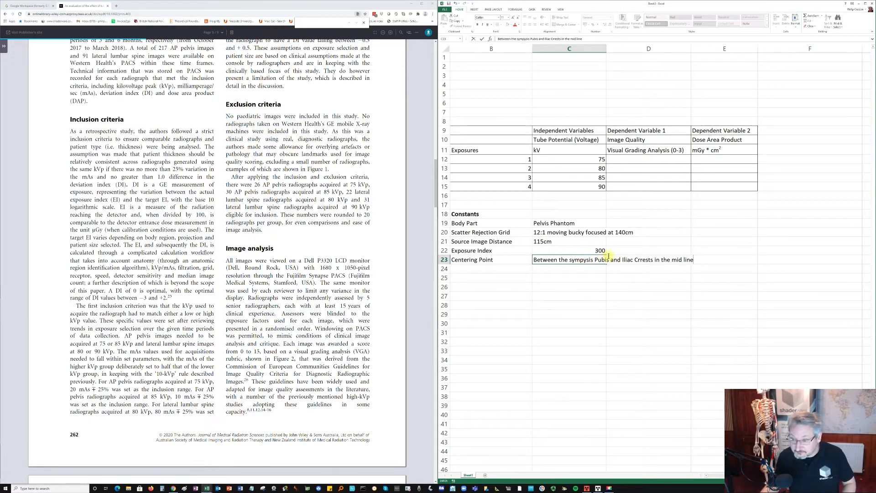
- Correct the centering point text in C23 to "Between the Sympysis Pubis and Iliac Crests in the mid-line"
left_click(640, 259)
key("BackSpace")
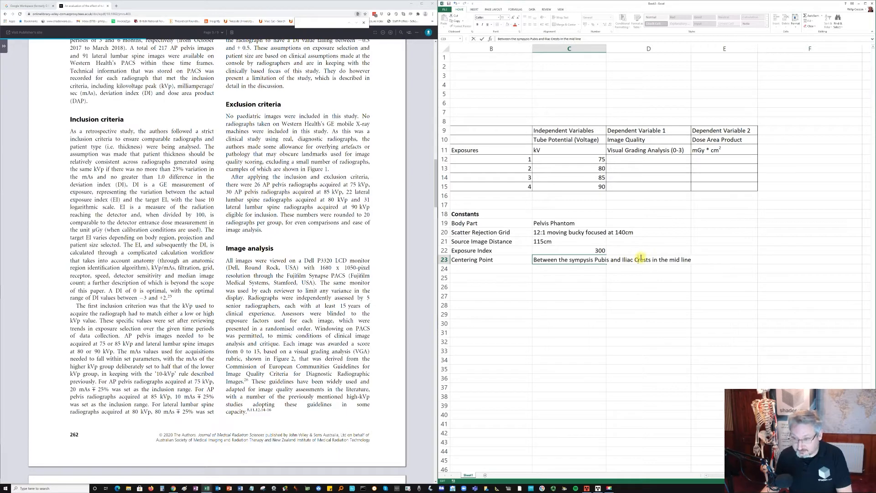
left_click(574, 259)
key("BackSpace")
type("S")
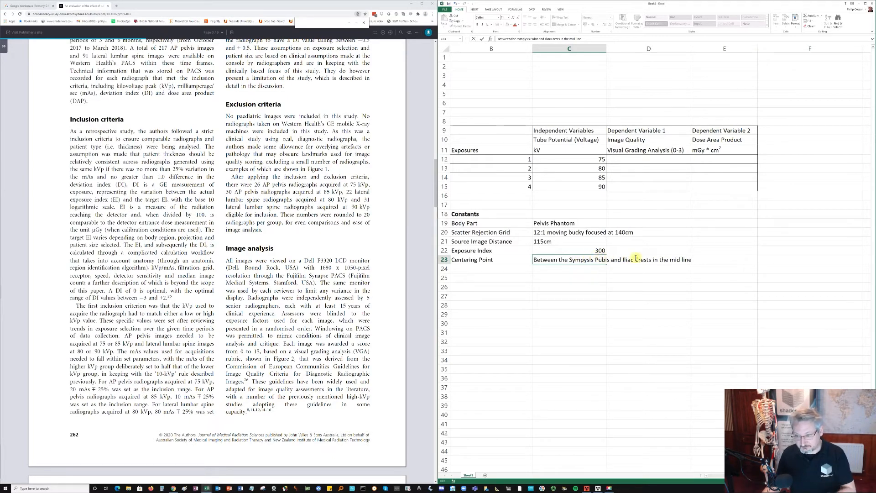
left_click(680, 259)
key("Delete")
type("-")
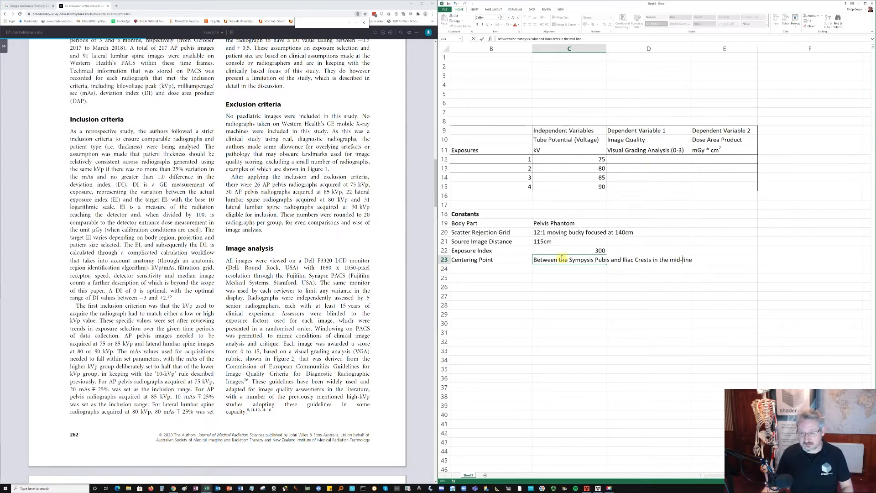
left_click(504, 268)
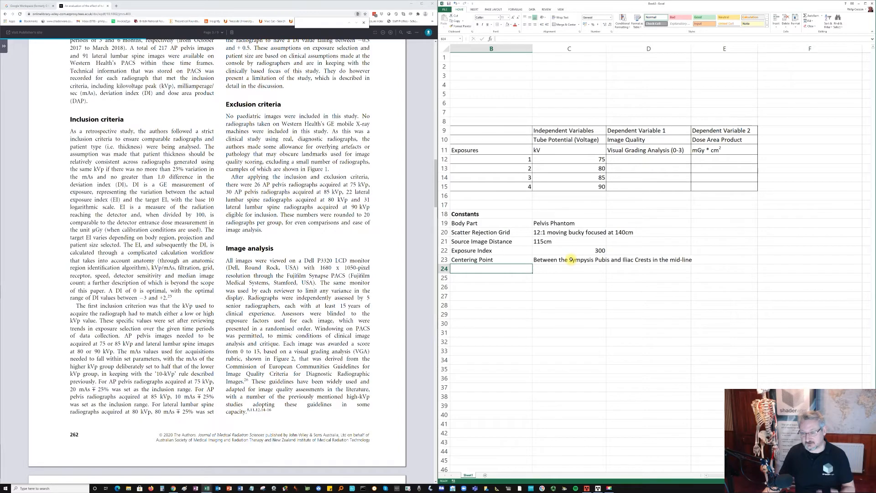
- Add a bold Value heading in cell C18 beside the Constants heading
left_click(557, 214)
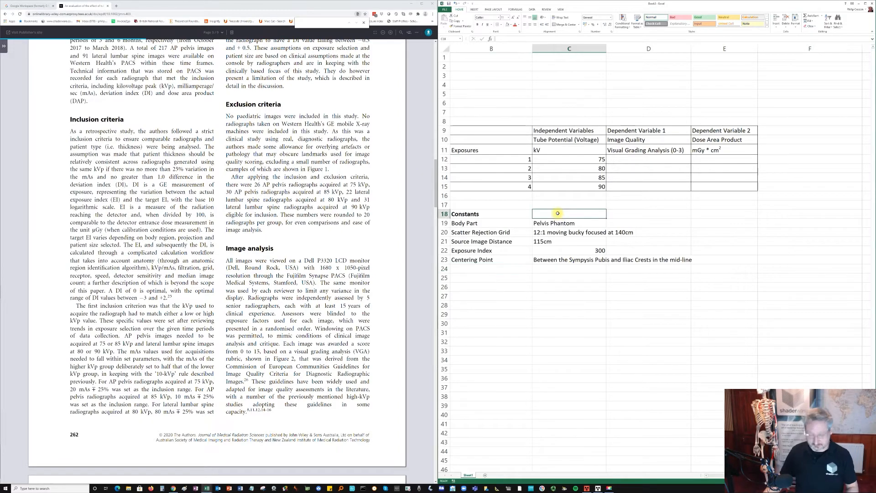
type("Value")
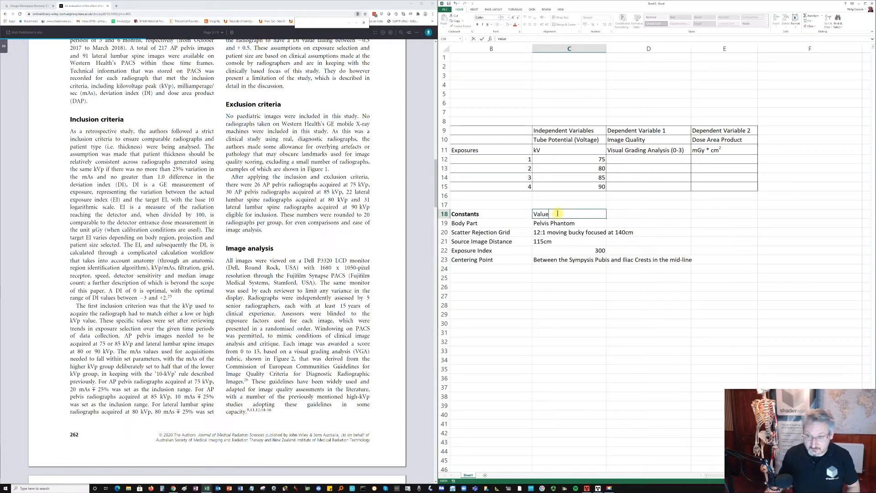
left_click_drag(558, 214, 533, 214)
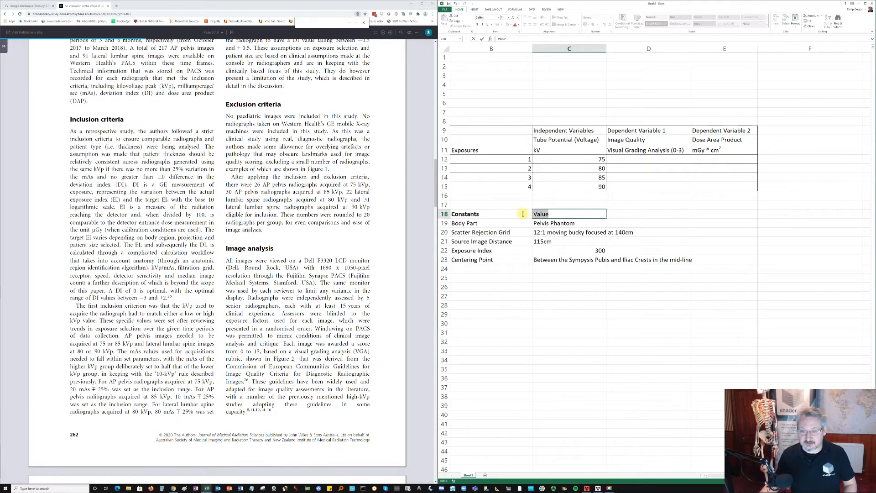
left_click(477, 25)
left_click(491, 270)
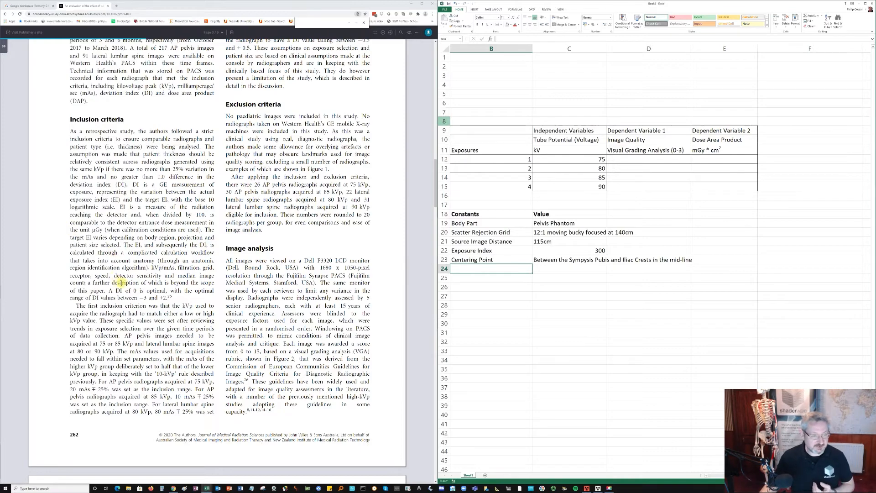
- Switch to the Snipping Tool and capture rubric (A), the AP pelvis scoring table, from the article's Figure 2
scroll(121, 283, "down", 9)
scroll(170, 279, "down", 8)
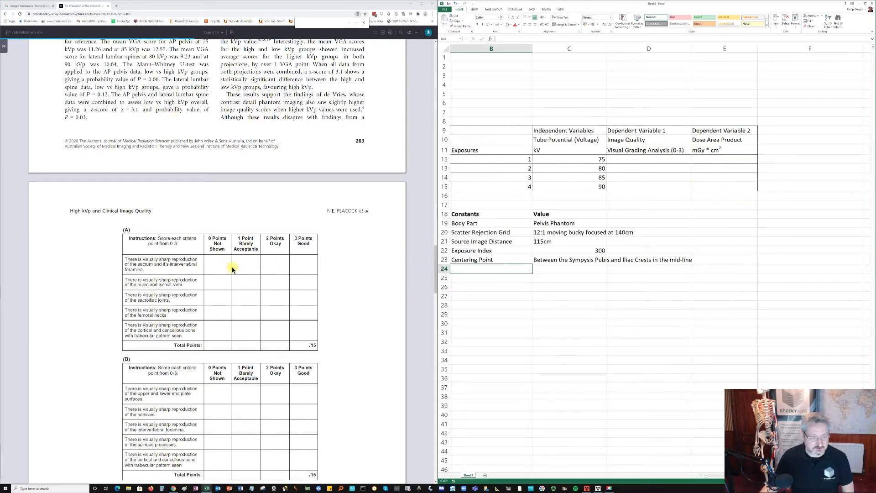
scroll(241, 272, "down", 4)
scroll(222, 272, "up", 1)
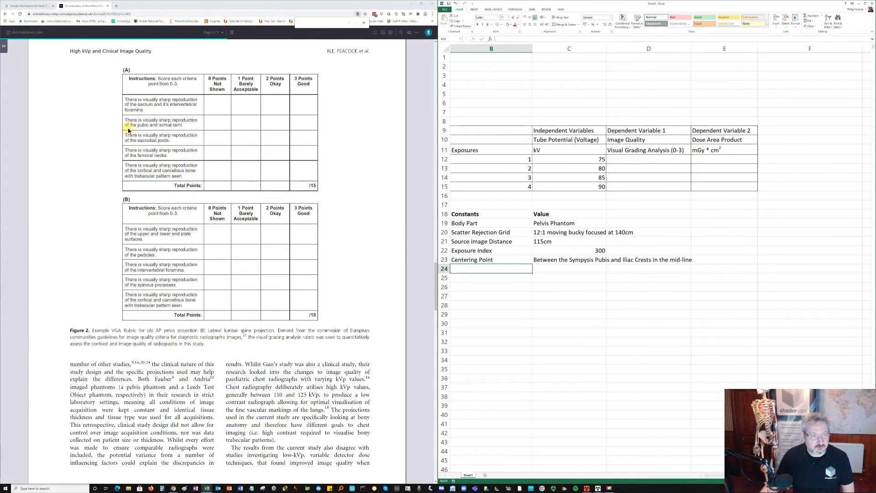
left_click(121, 70)
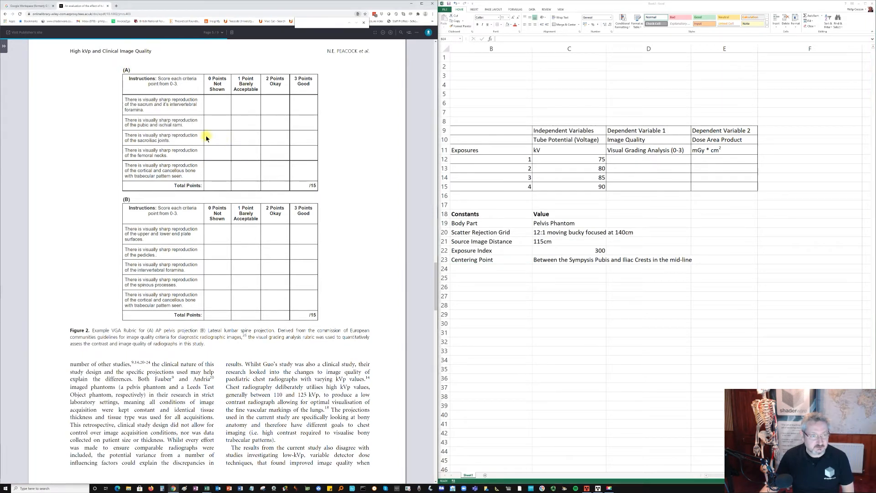
left_click(263, 489)
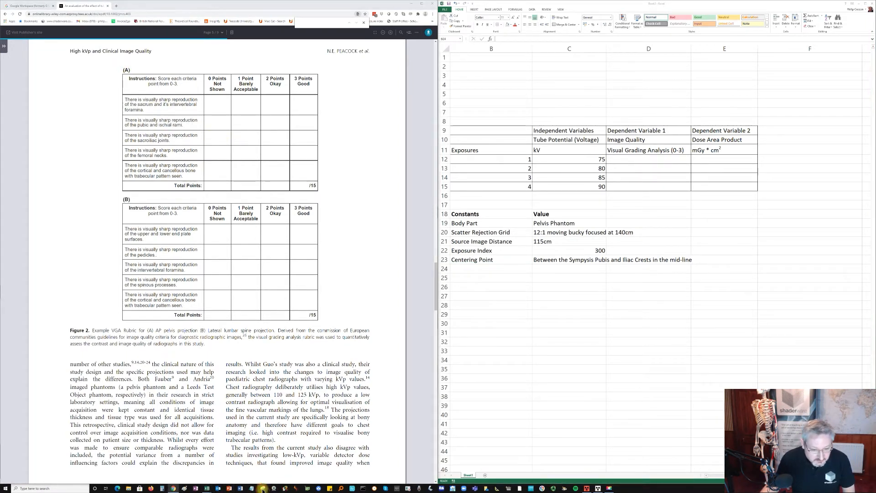
left_click(132, 163)
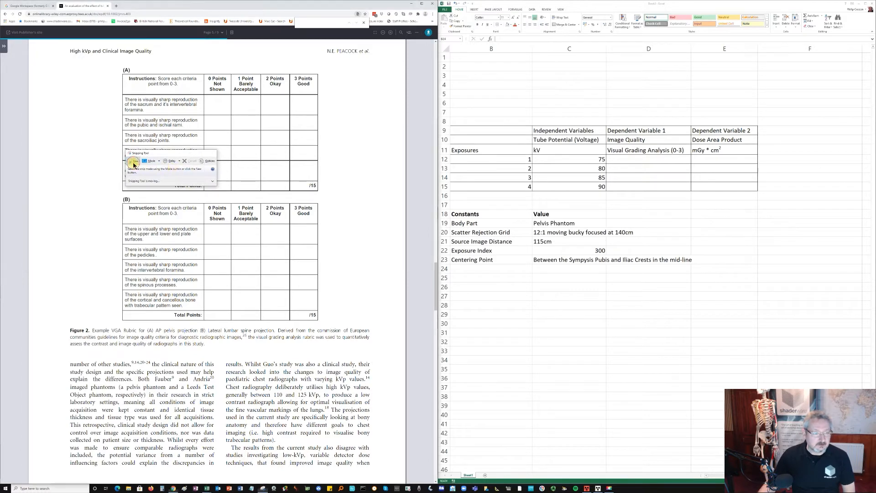
left_click_drag(113, 62, 322, 196)
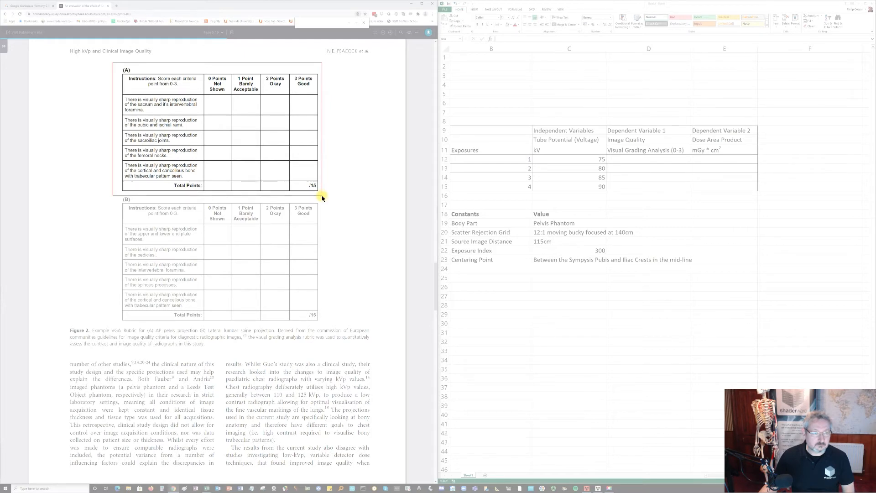
- Paste the captured AP pelvis rubric (A) into the worksheet and shrink it to sit below the constants list, across about rows 25 to 40
left_click_drag(322, 197, 321, 197)
left_click(501, 298)
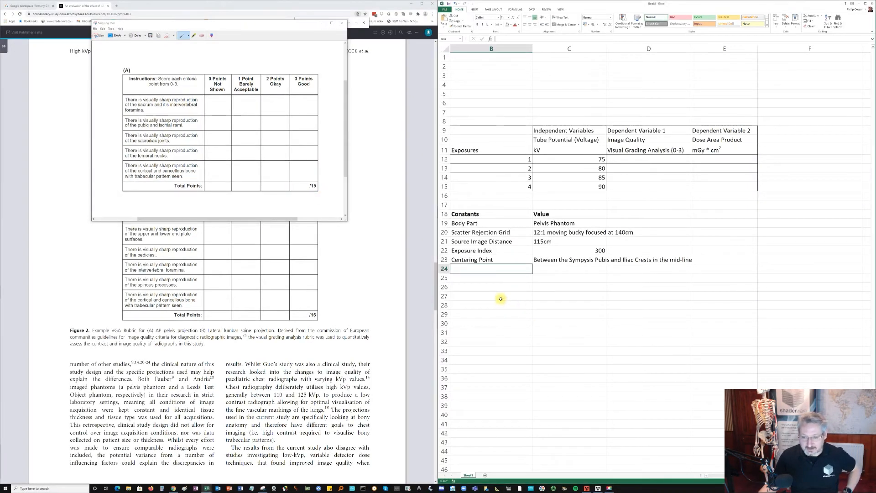
key("ctrl+v")
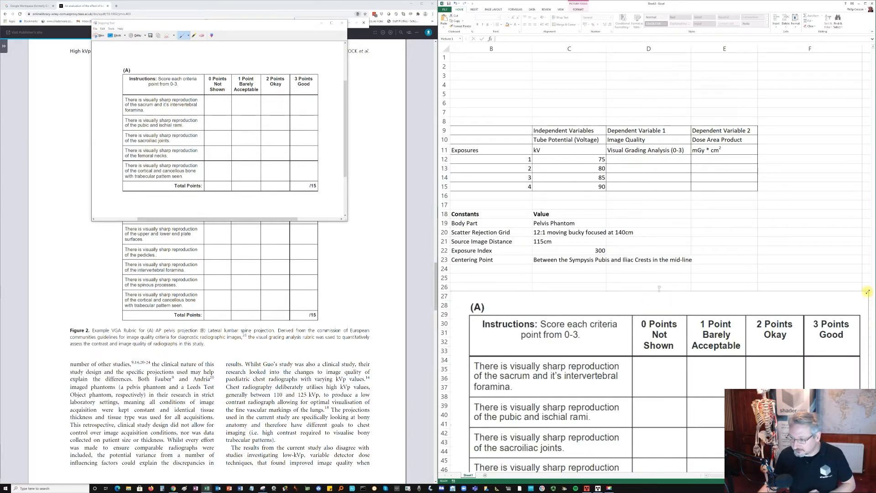
left_click_drag(868, 291, 771, 352)
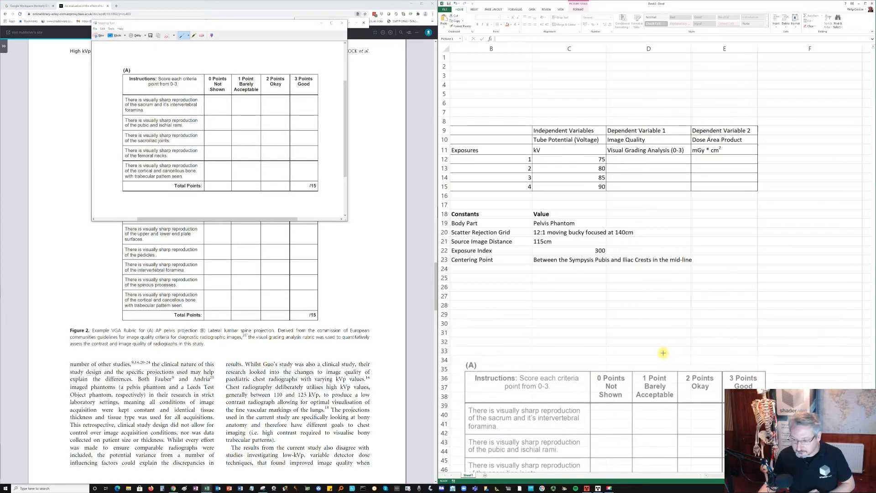
left_click_drag(662, 369, 657, 295)
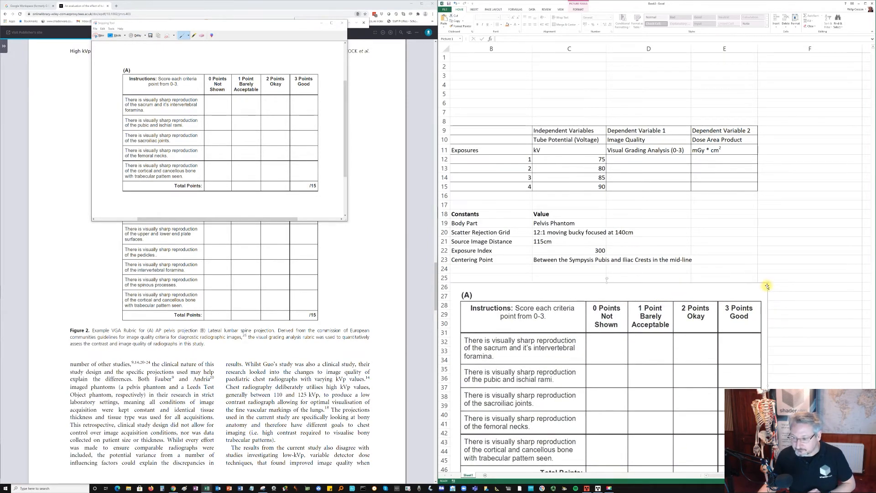
left_click_drag(767, 283, 679, 340)
left_click_drag(627, 346, 630, 280)
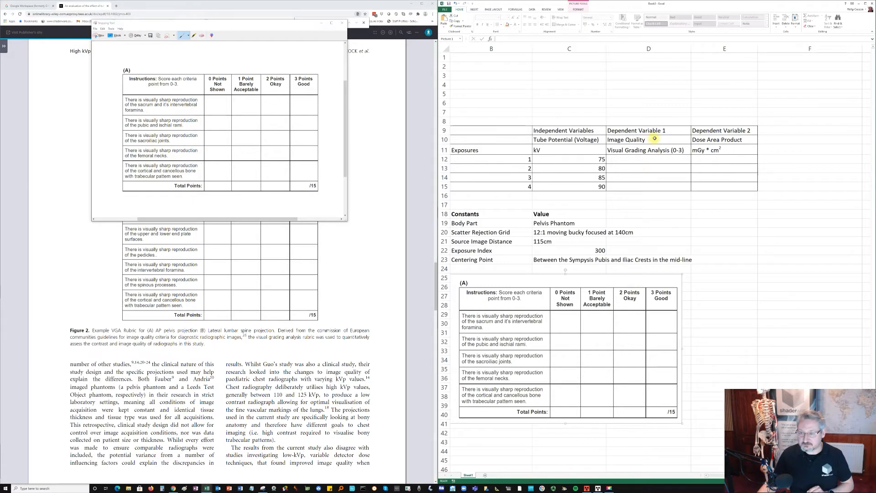
- Capture graph (A), the DAP values of the AP pelvis images, from the article's Figure 6 with the Snipping Tool
left_click(335, 294)
scroll(335, 293, "down", 5)
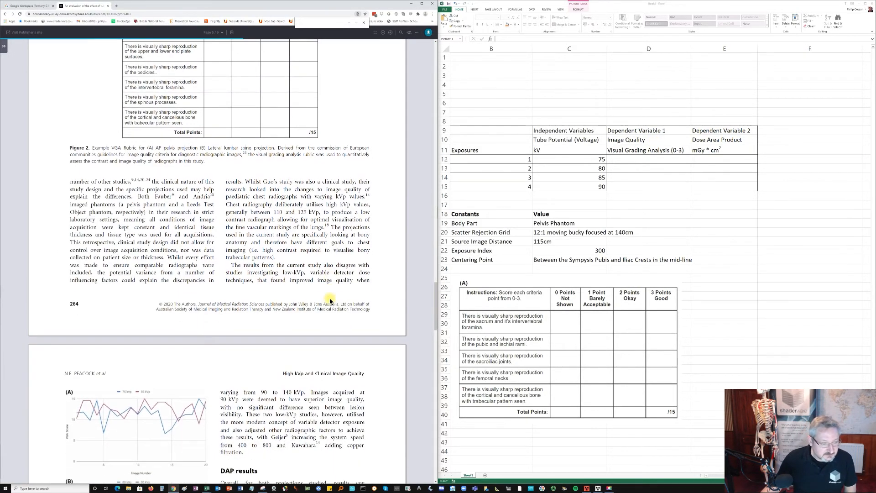
scroll(330, 300, "down", 3)
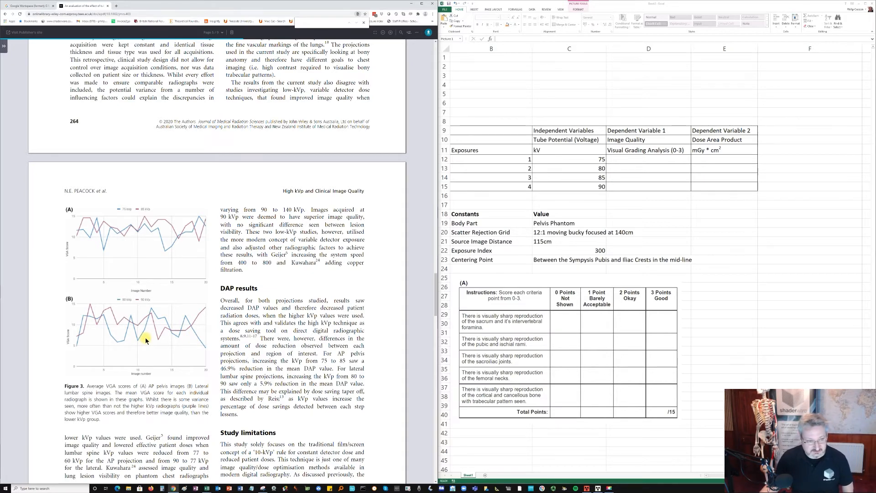
scroll(114, 336, "down", 1)
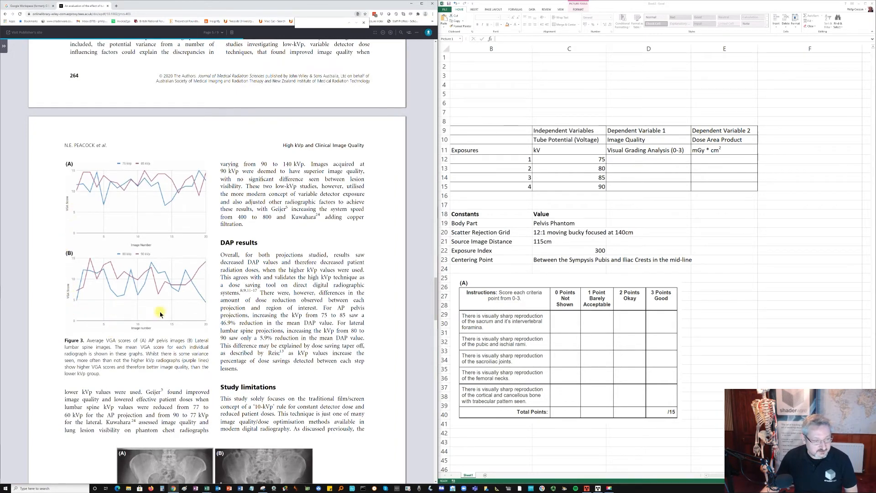
scroll(160, 314, "down", 6)
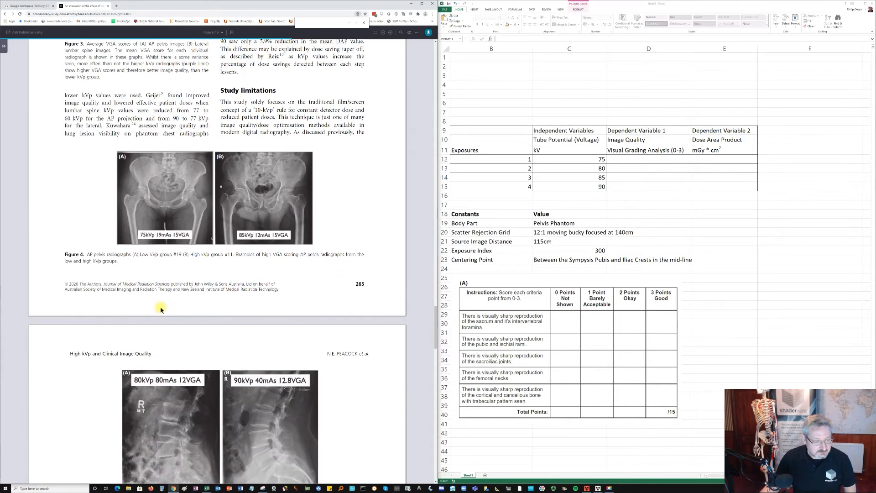
scroll(160, 309, "down", 6)
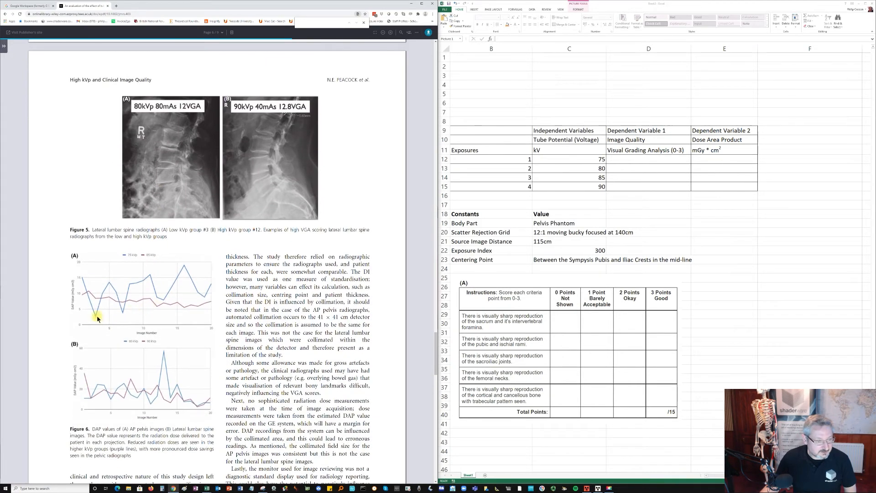
scroll(81, 316, "down", 1)
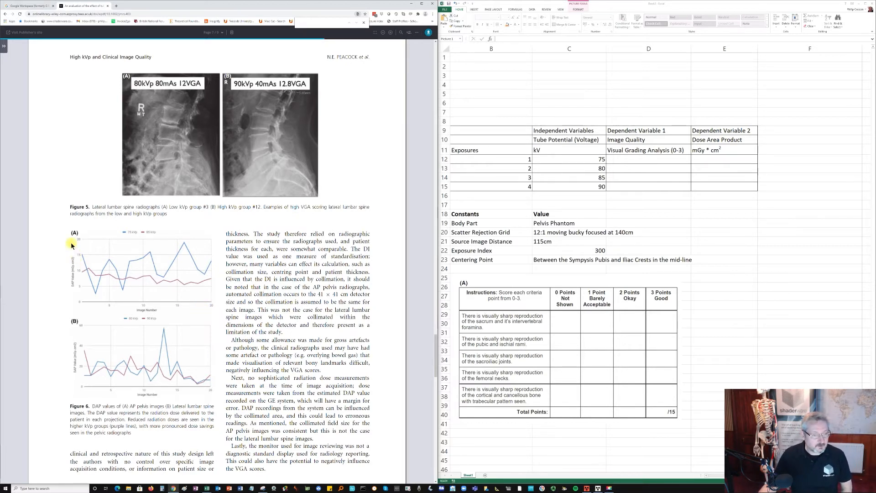
left_click(263, 488)
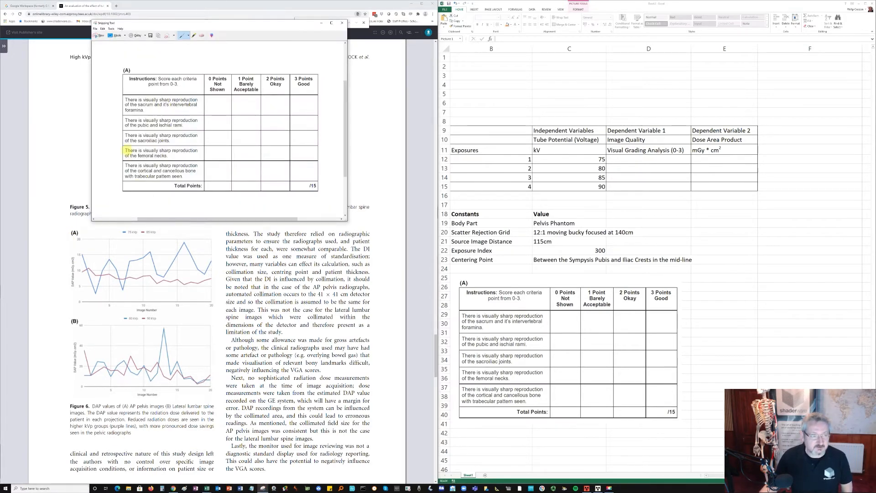
left_click(98, 35)
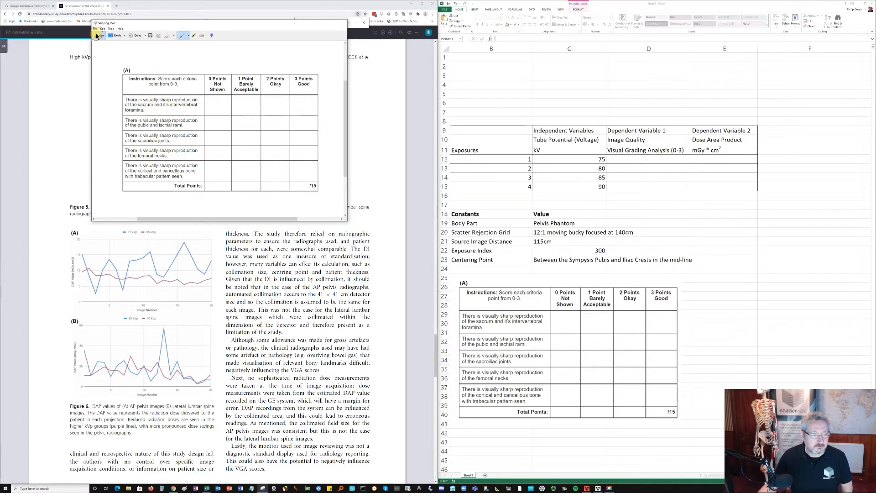
left_click_drag(62, 222, 217, 315)
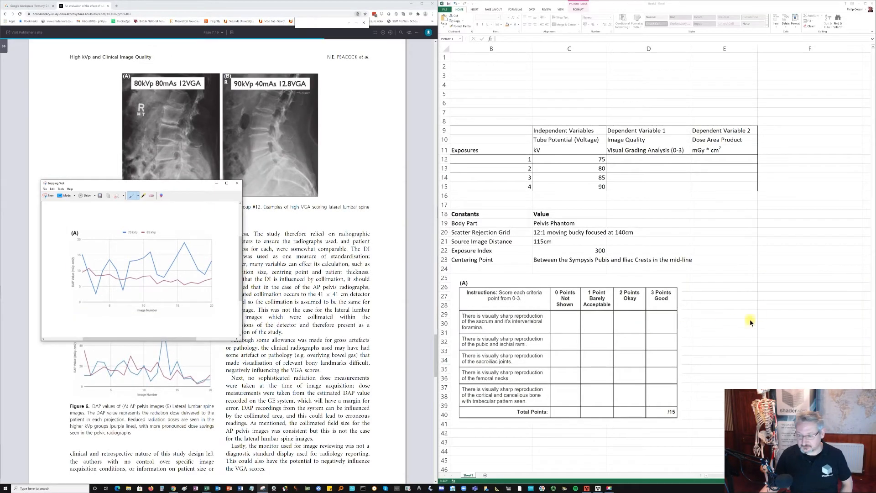
- Paste the DAP graph into the worksheet, shrink it and place it beside the pelvis rubric picture, starting near row 25
left_click(740, 290)
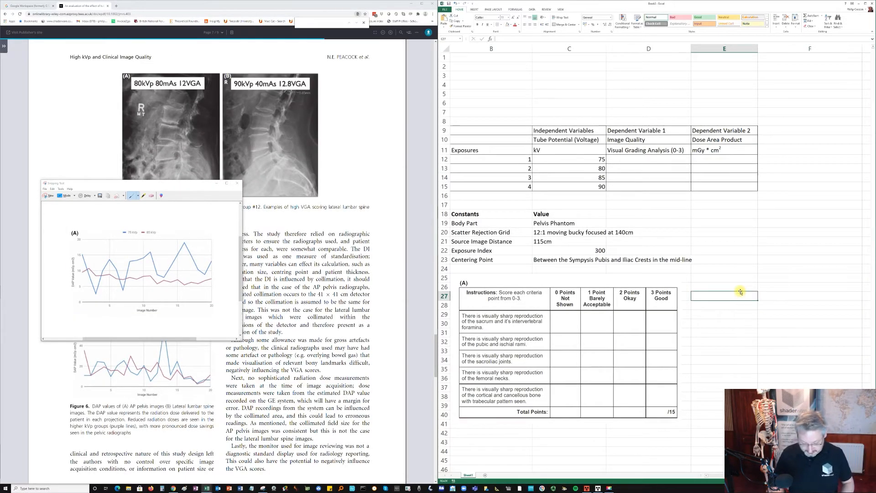
key("ctrl+v")
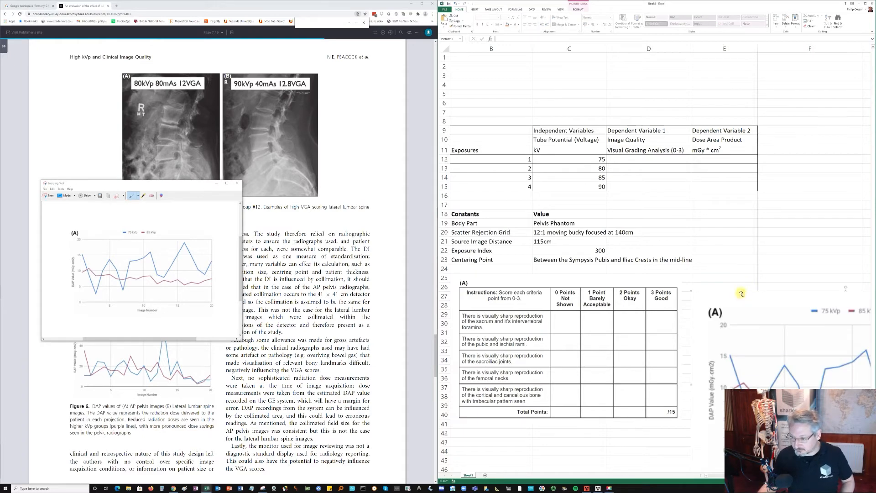
left_click_drag(691, 291, 445, 252)
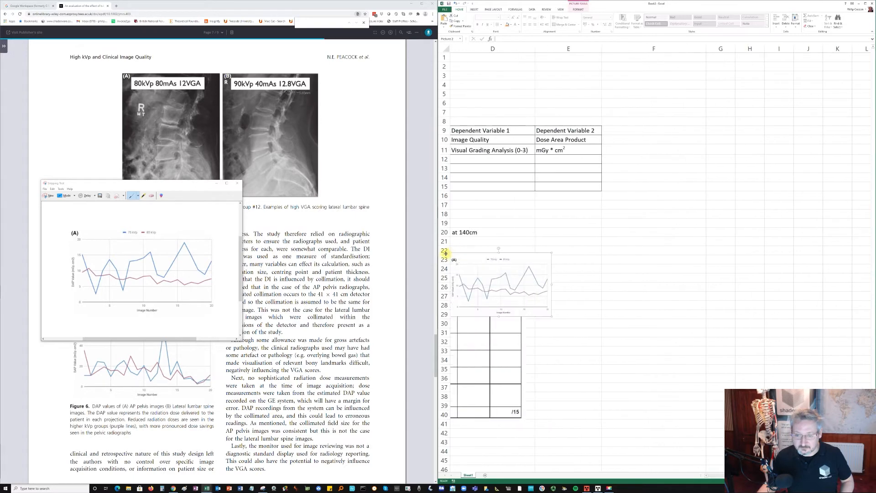
left_click_drag(524, 279, 638, 294)
- Capture graph (A), the average VGA scores of the AP pelvis images, from the article's Figure 3 with the Snipping Tool
scroll(203, 247, "up", 1)
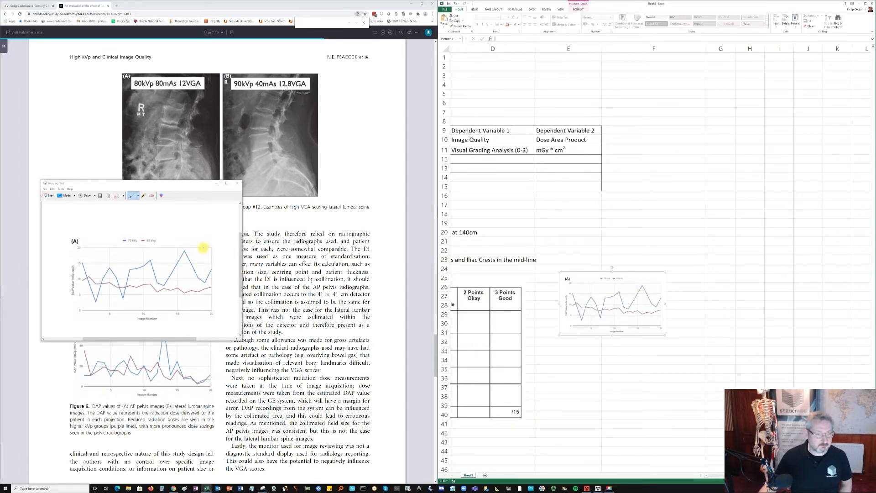
left_click(289, 243)
scroll(162, 259, "up", 4)
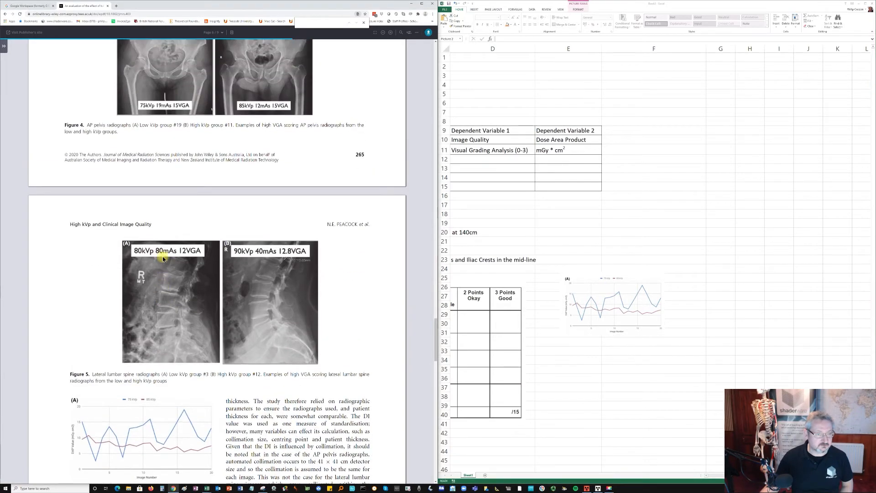
scroll(163, 259, "up", 5)
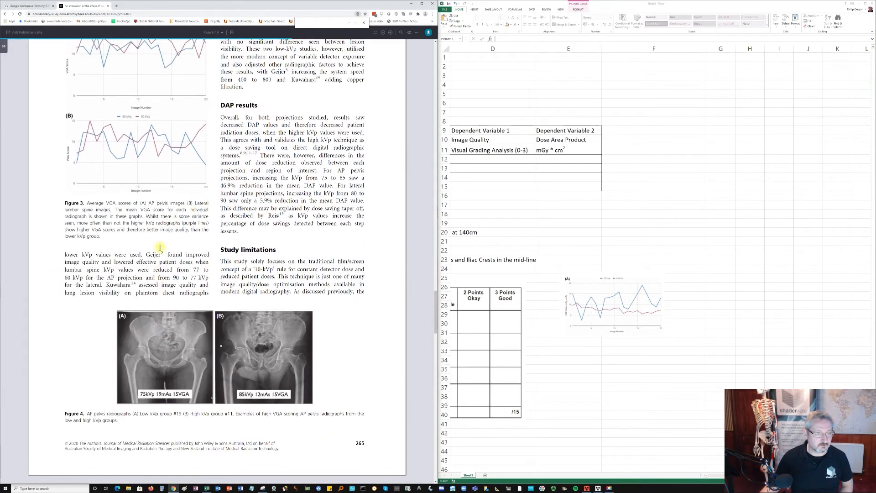
scroll(141, 219, "up", 3)
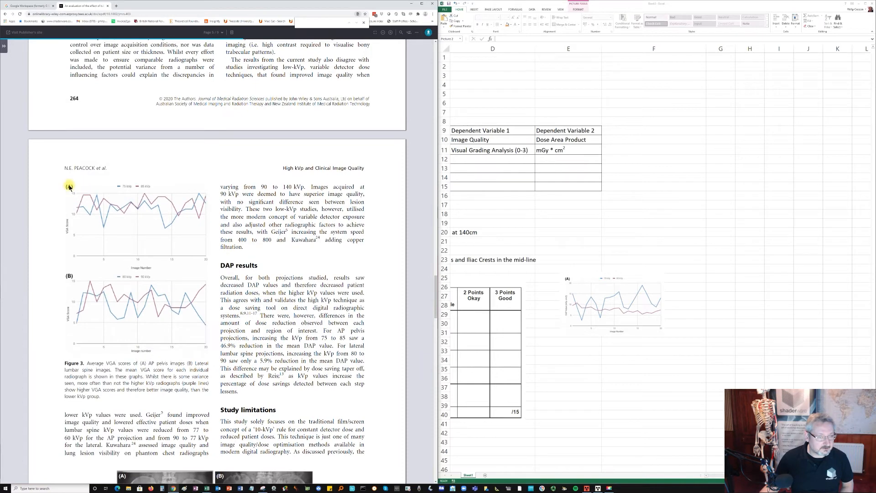
left_click(262, 488)
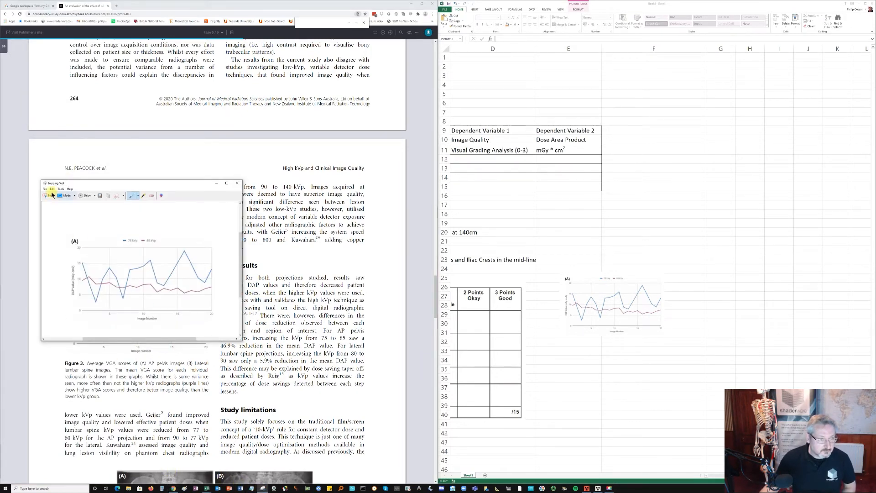
left_click(49, 196)
left_click_drag(59, 178, 212, 273)
- Paste the VGA score graph into the worksheet and resize it to match the DAP graph, directly beneath that graph
left_click(558, 364)
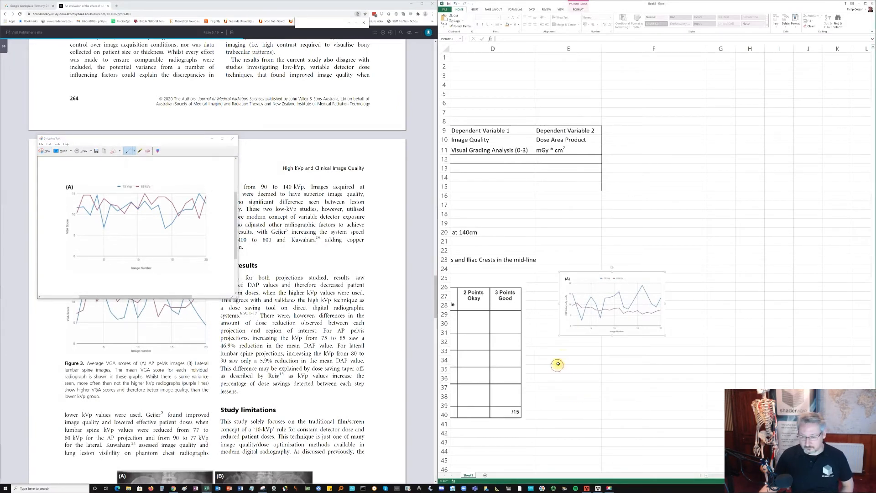
right_click(563, 357)
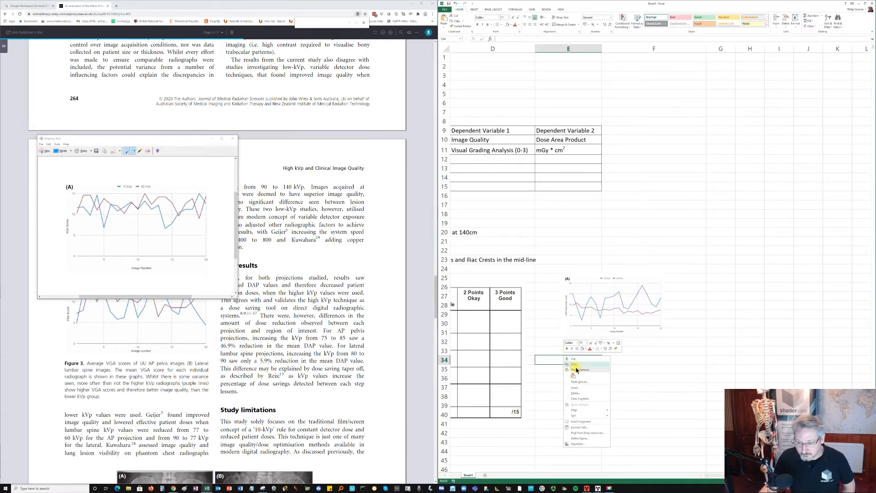
left_click(573, 376)
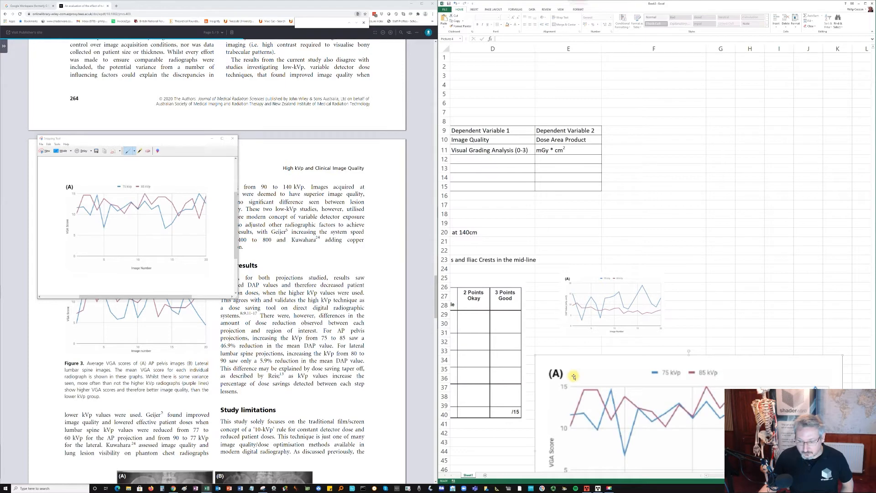
left_click_drag(535, 354, 577, 346)
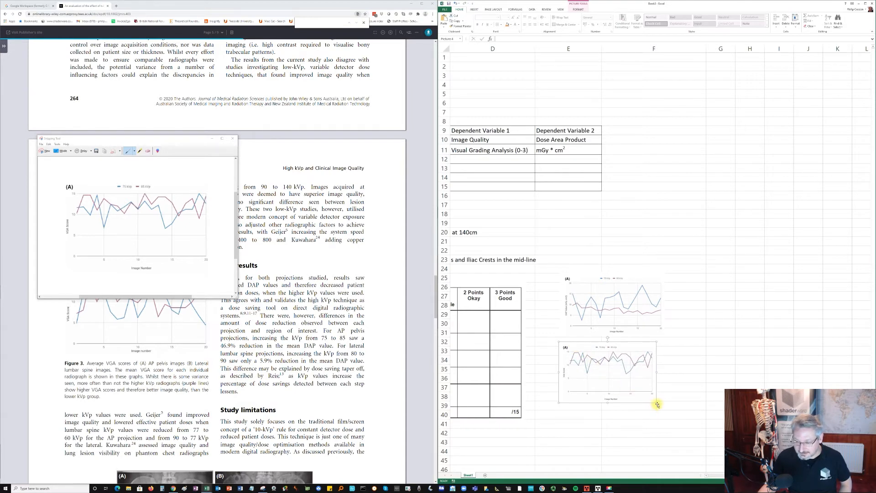
left_click_drag(657, 403, 662, 408)
left_click(537, 278)
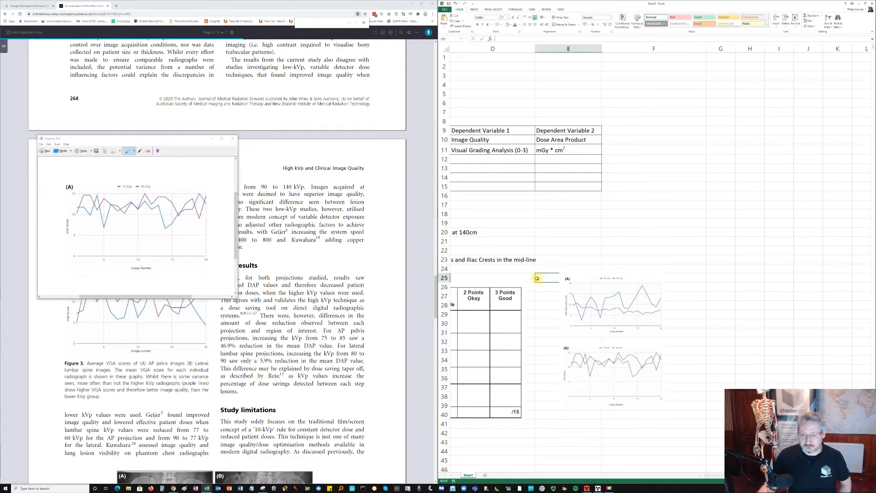
- Close the Snipping Tool without saving the last snip
left_click_drag(766, 476, 730, 476)
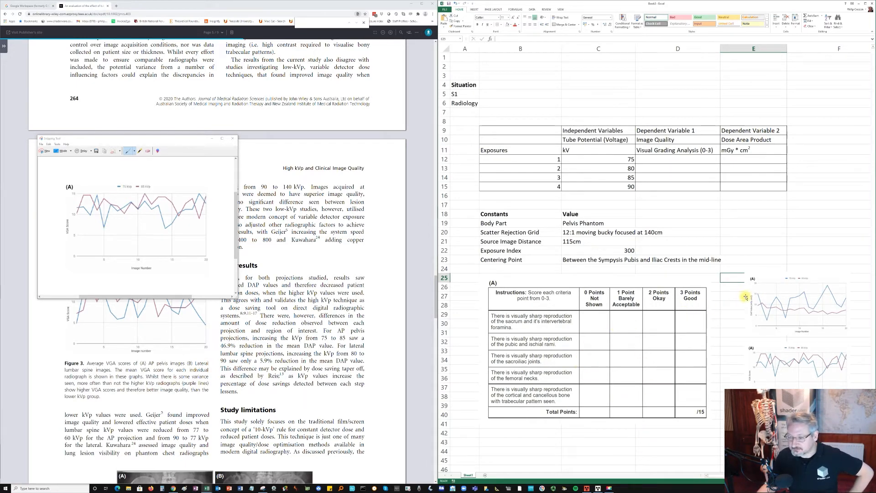
left_click(765, 249)
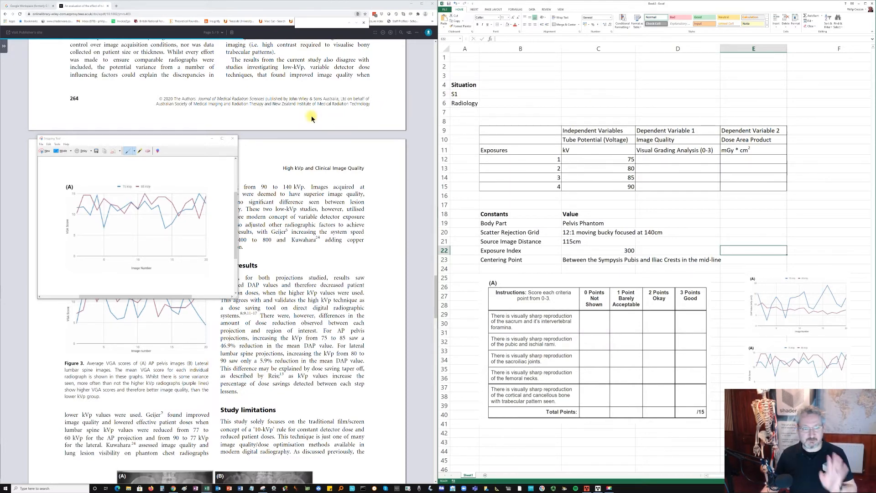
left_click(555, 91)
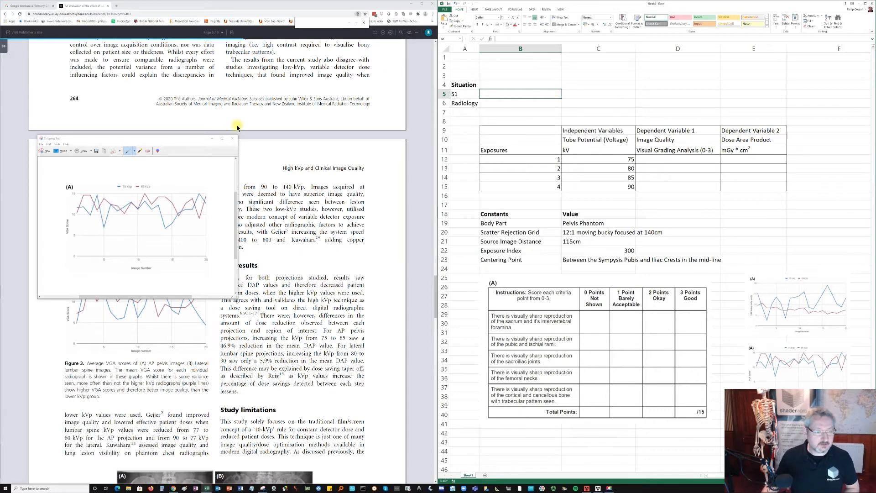
left_click(233, 139)
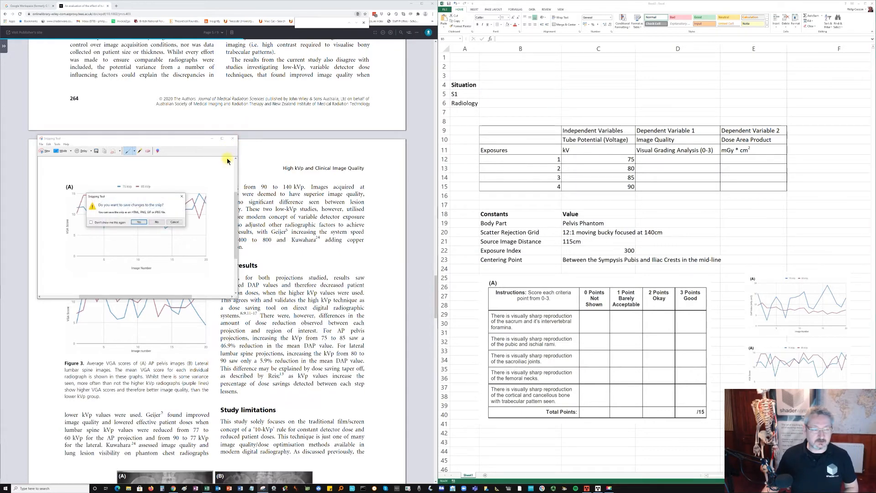
left_click(155, 223)
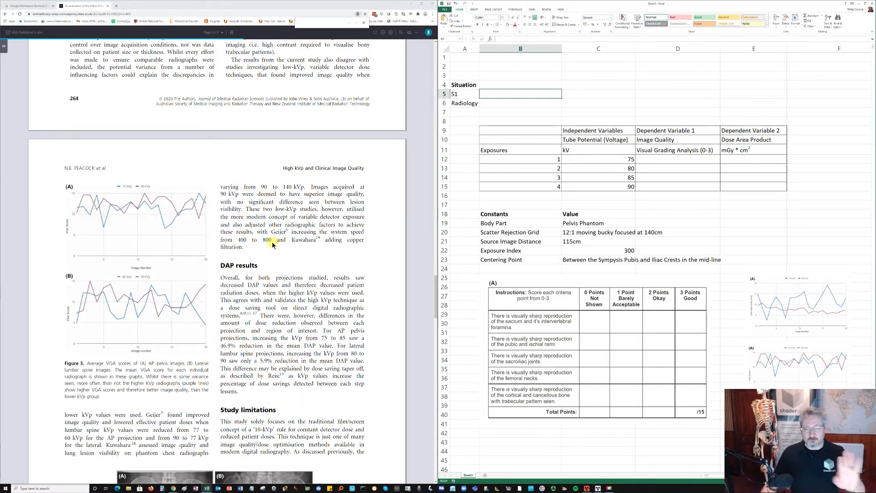
- Look back through the article's results, discussion and Figure 1 to its inclusion criteria, exclusion criteria and image analysis sections
left_click(285, 250)
scroll(287, 256, "up", 4)
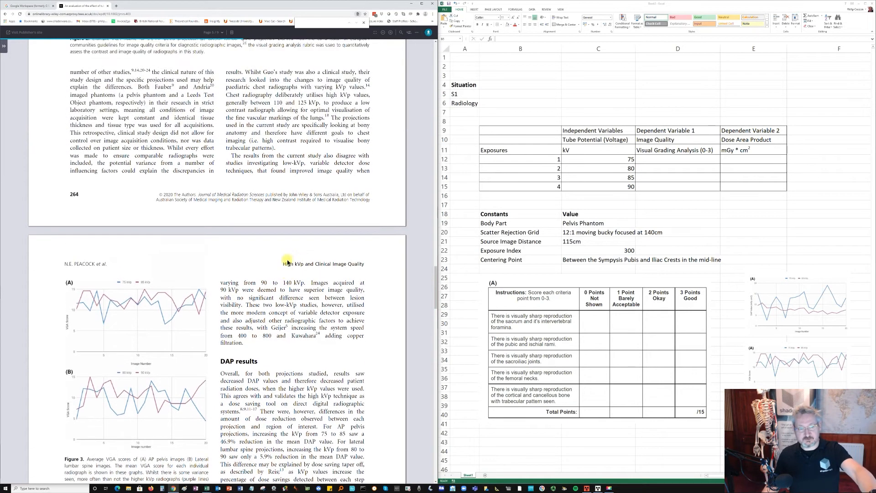
scroll(287, 263, "up", 8)
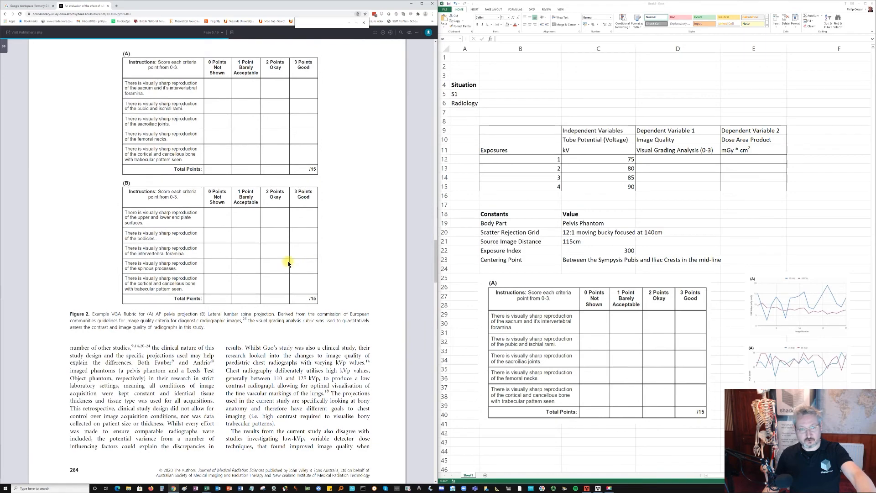
scroll(288, 263, "up", 8)
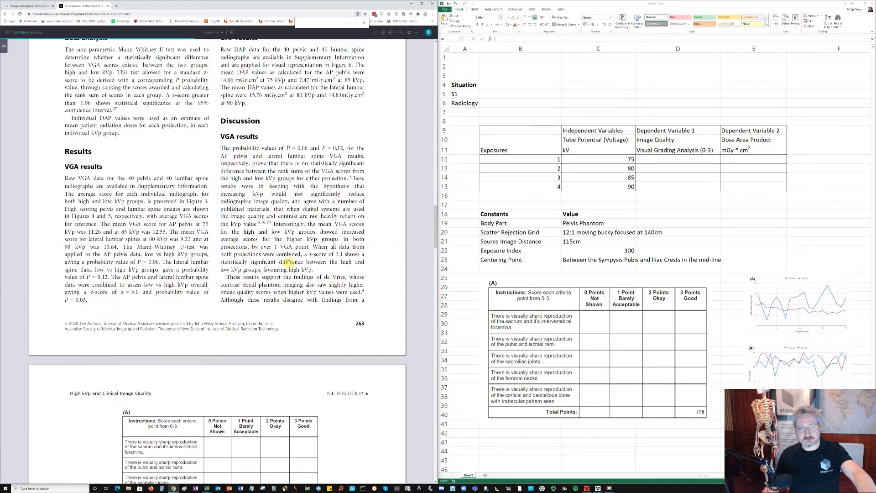
scroll(288, 263, "up", 8)
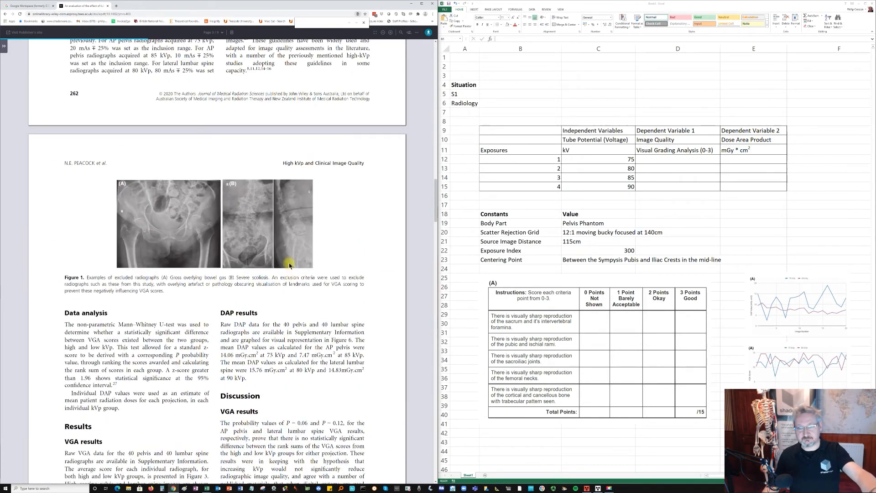
scroll(289, 264, "up", 8)
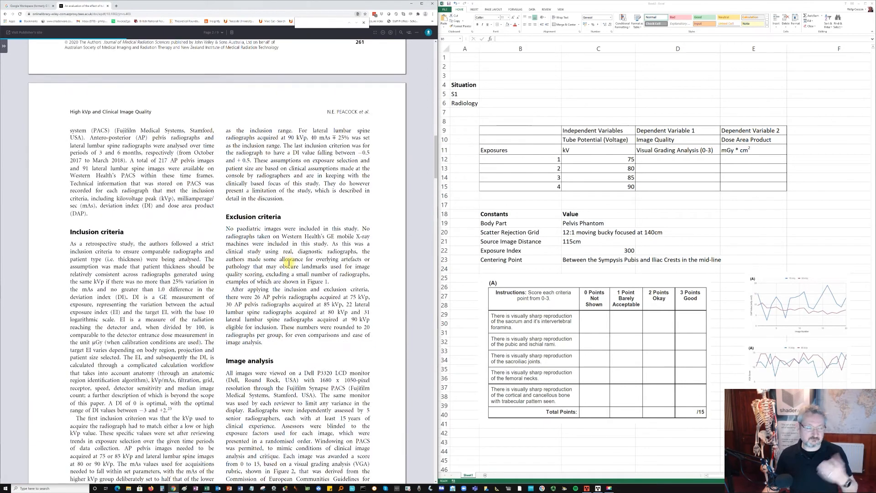
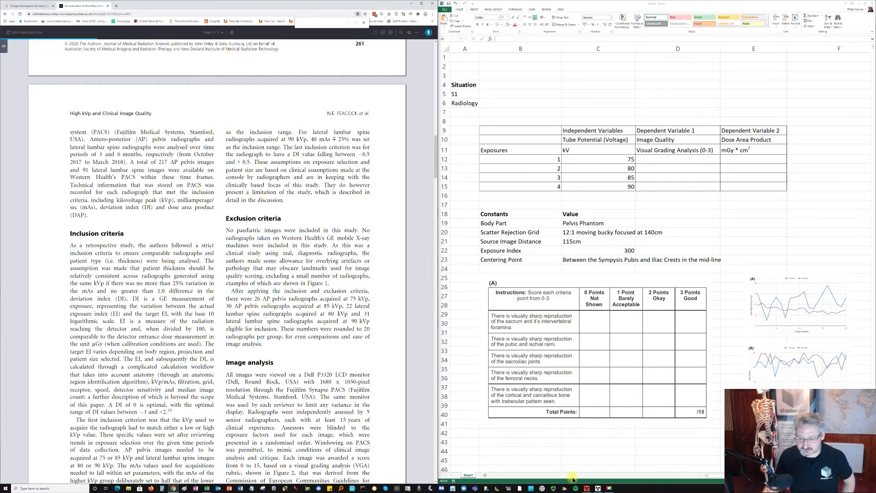
- Switch to the ProjectionVR console and select the fourth patient, listed for Chest XR, from the modality work list
left_click(587, 489)
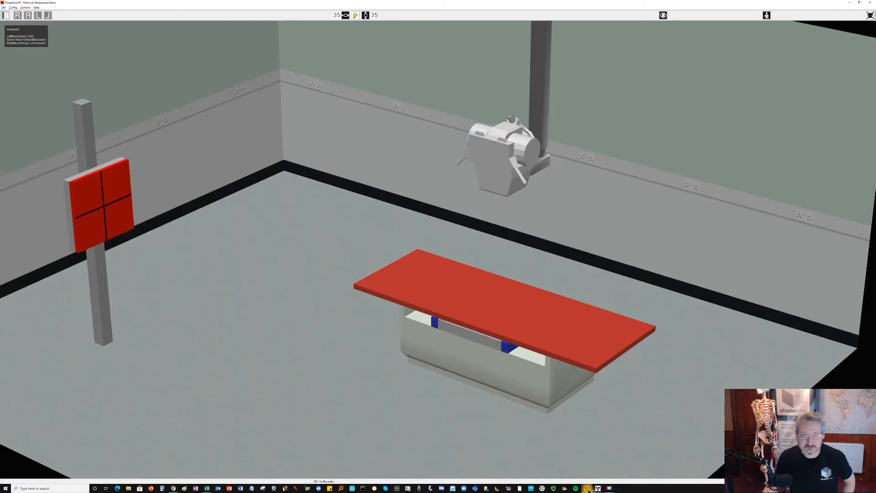
left_click(598, 489)
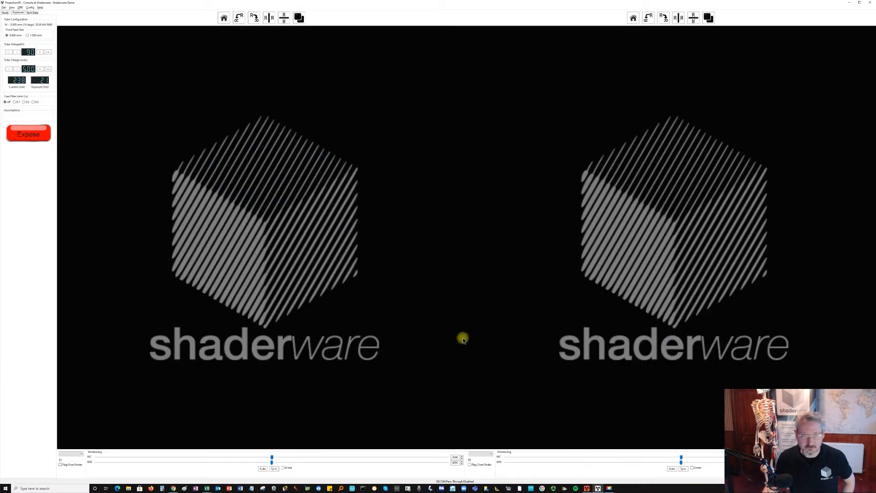
left_click(6, 12)
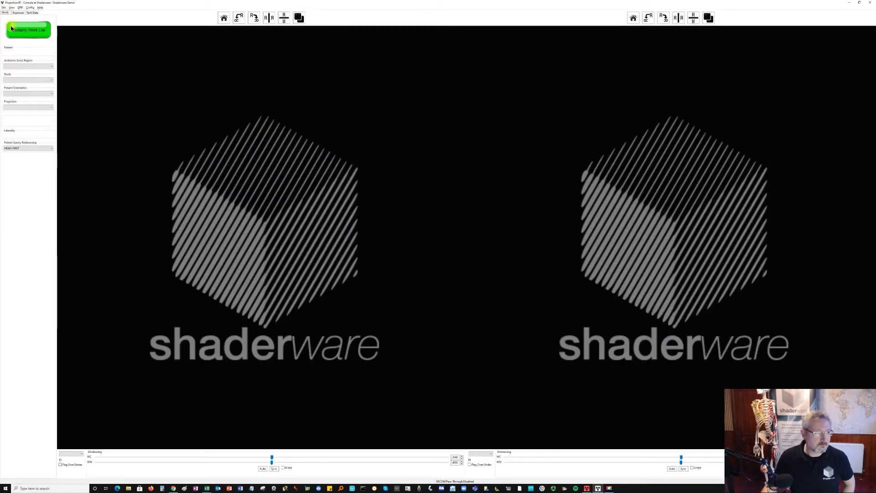
left_click(12, 30)
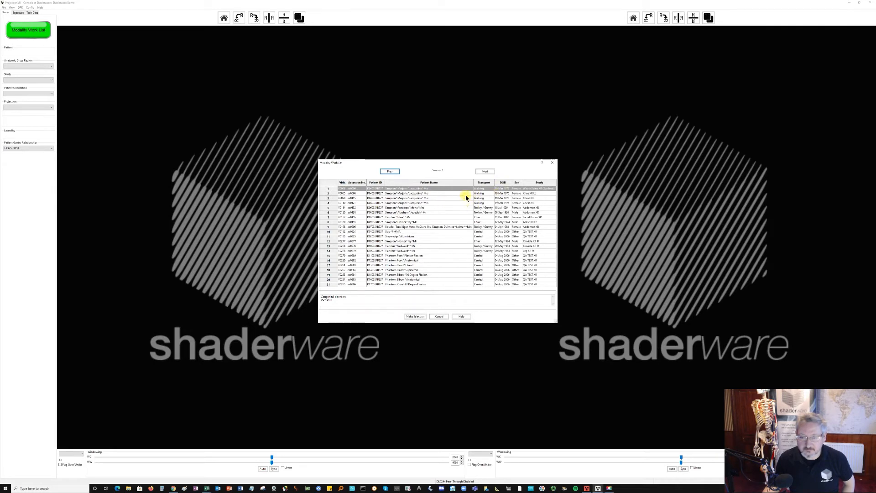
left_click(430, 202)
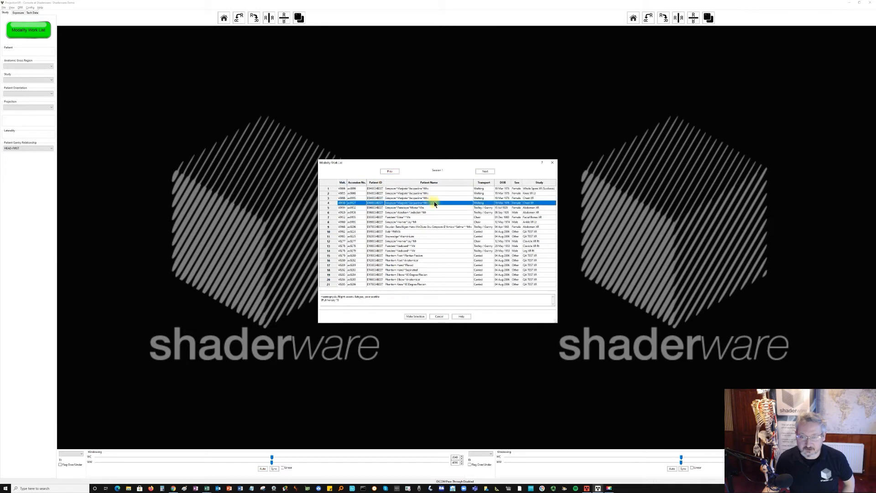
left_click(415, 316)
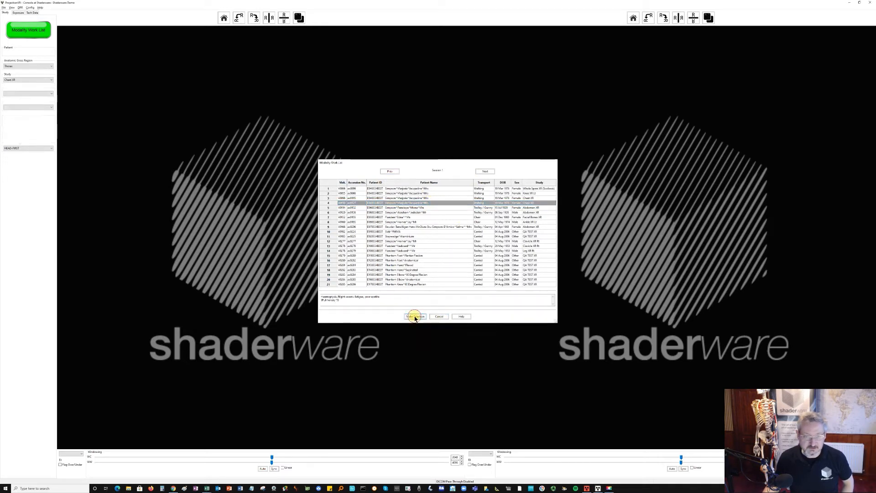
- Set the region to Abdomen/Pelvis, the study to Pelvis XR, recumbent, with the AP Pelvis projection, and the tube voltage to 75 kV
left_click(20, 81)
left_click(21, 67)
left_click(21, 67)
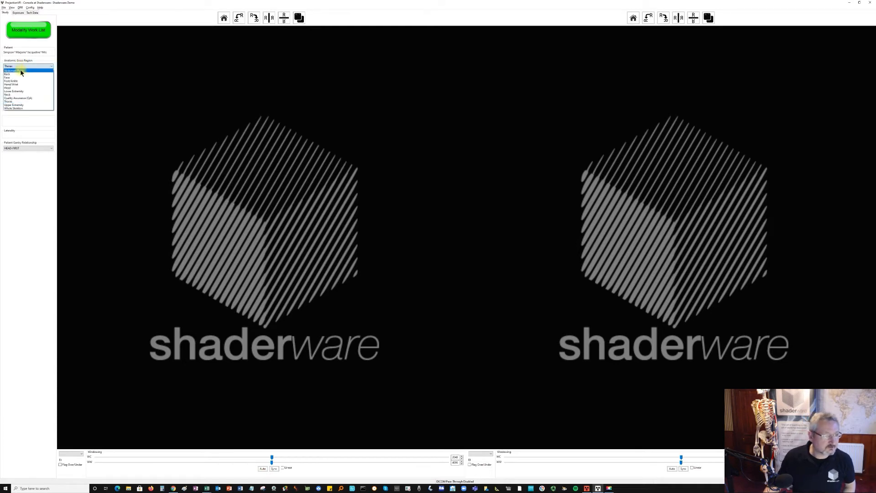
left_click(21, 71)
left_click(20, 81)
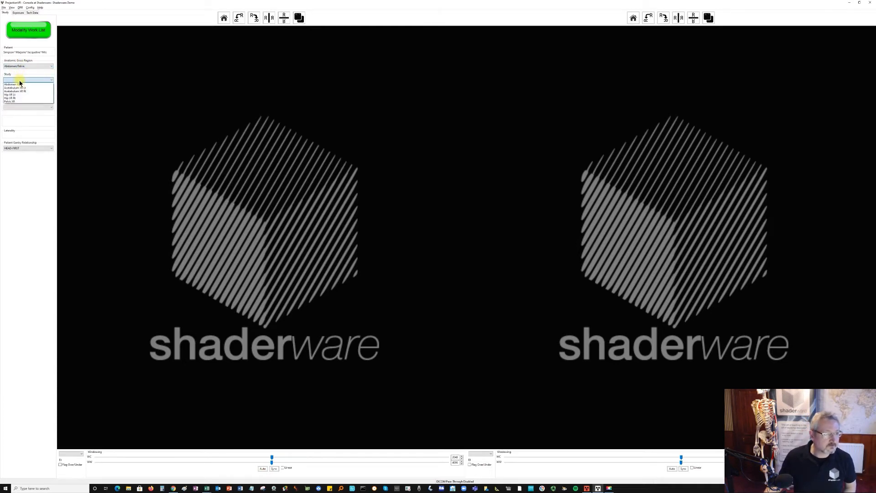
left_click(20, 101)
left_click(20, 108)
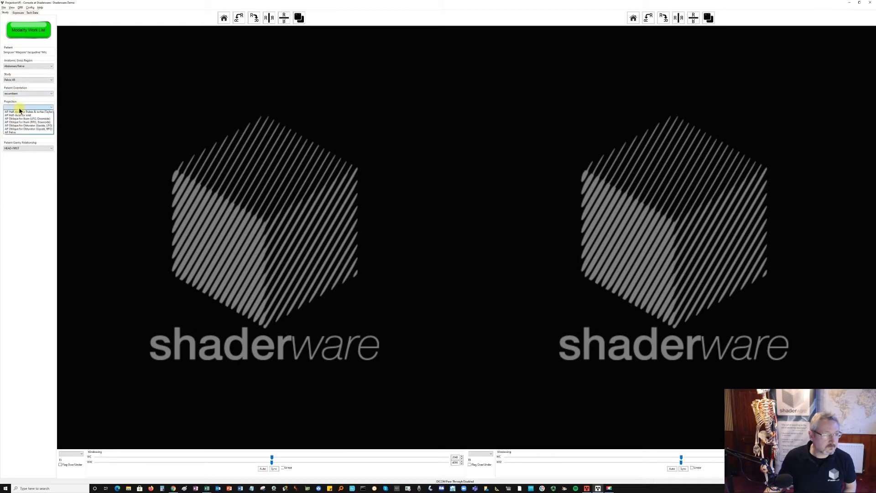
left_click(19, 132)
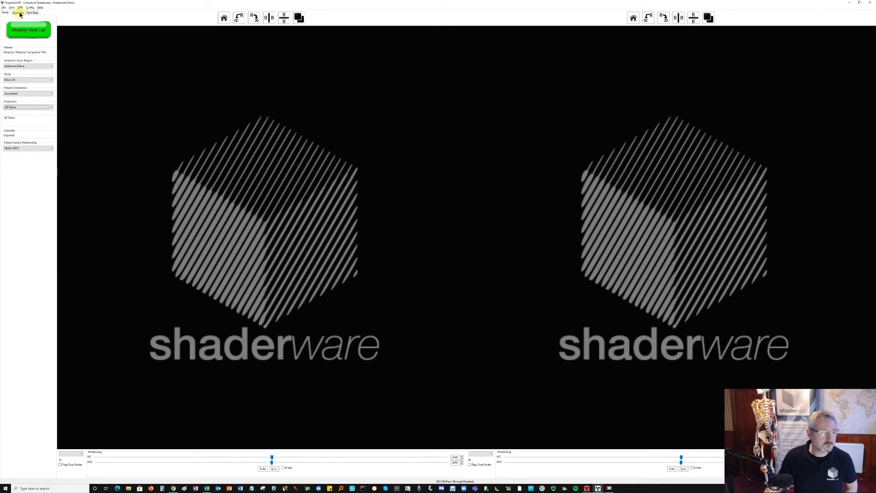
left_click(18, 13)
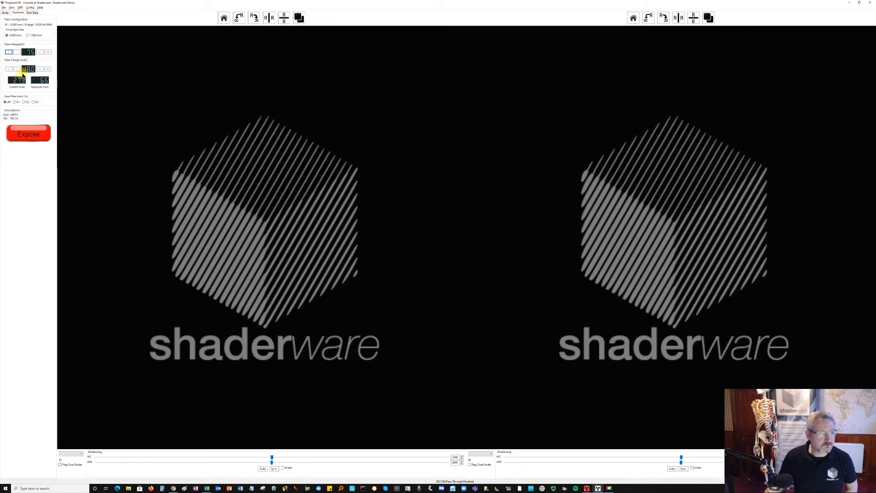
- In the ProjectionVR room, bring in the patient and lay them face up on the table
left_click(590, 489)
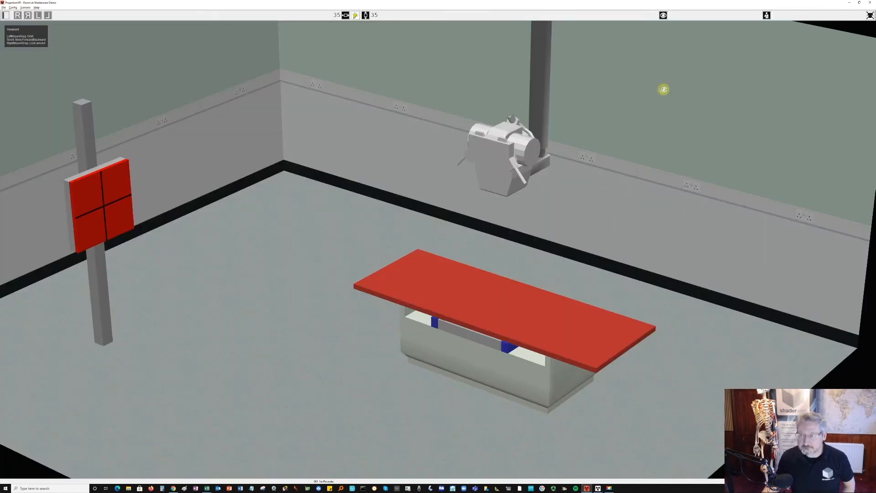
left_click(767, 15)
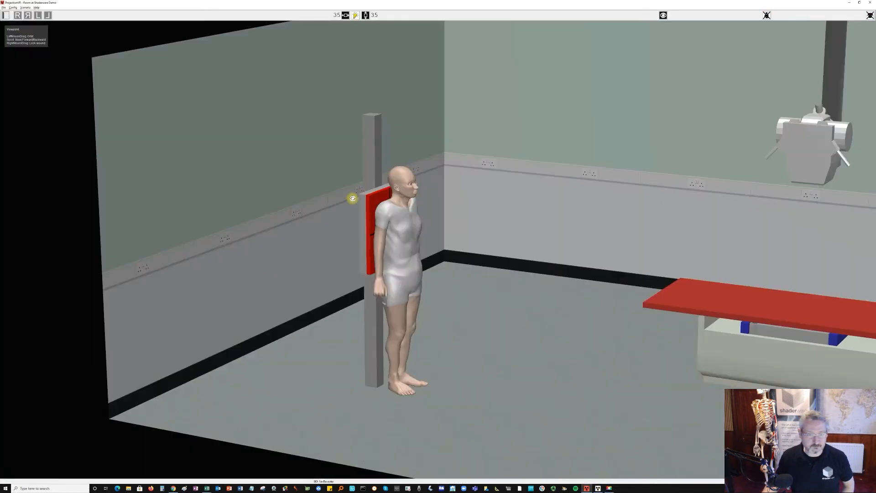
left_click_drag(404, 221, 646, 216)
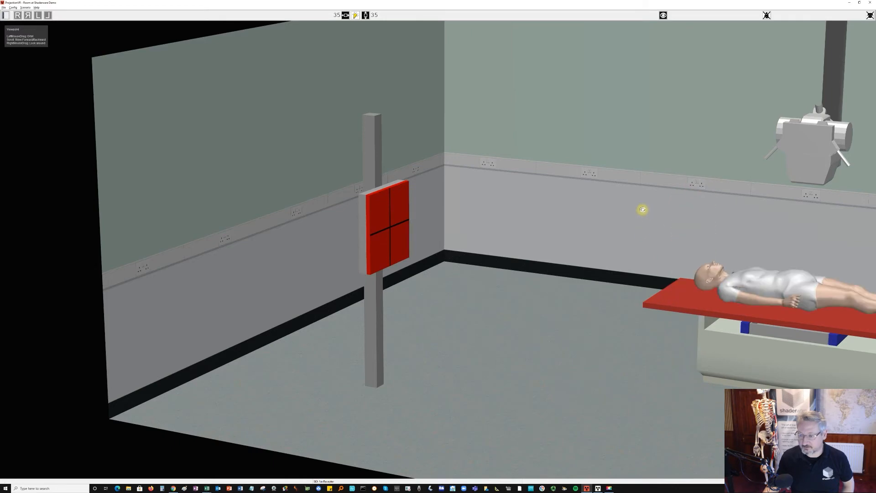
key("space")
left_click_drag(586, 208, 385, 264)
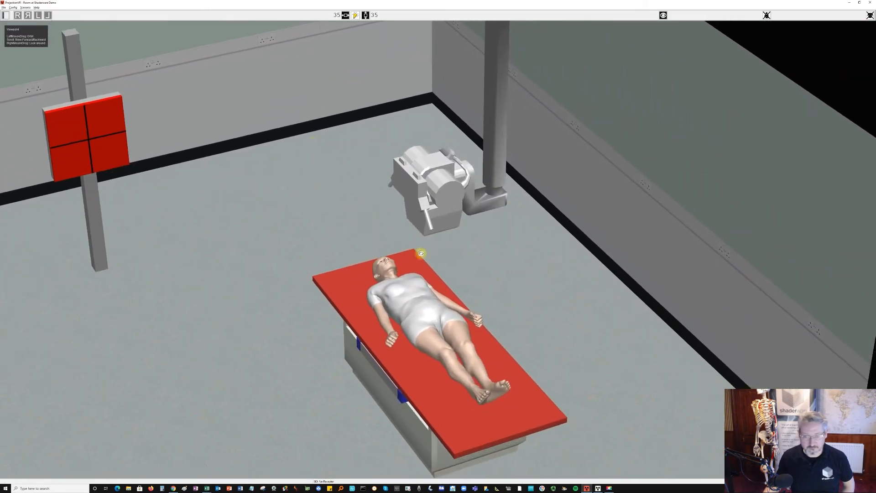
- Raise the X-ray table with the patient on it
key("space")
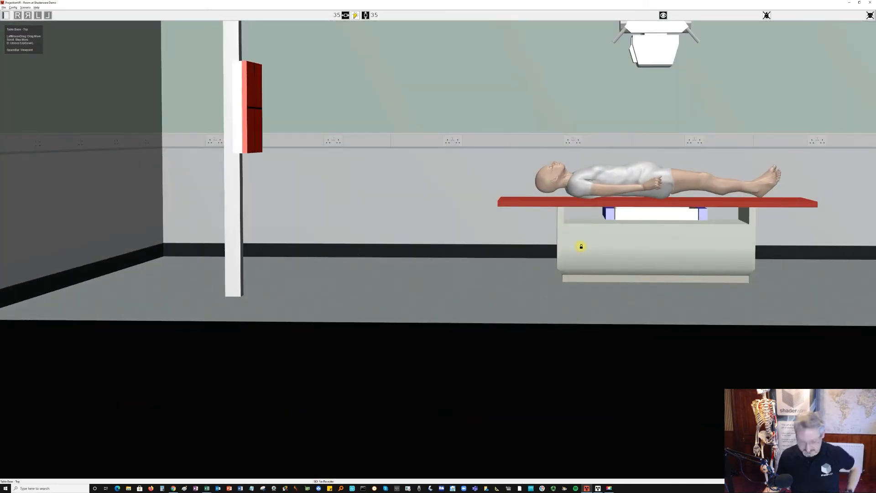
left_click_drag(582, 247, 566, 182)
left_click_drag(468, 171, 459, 174)
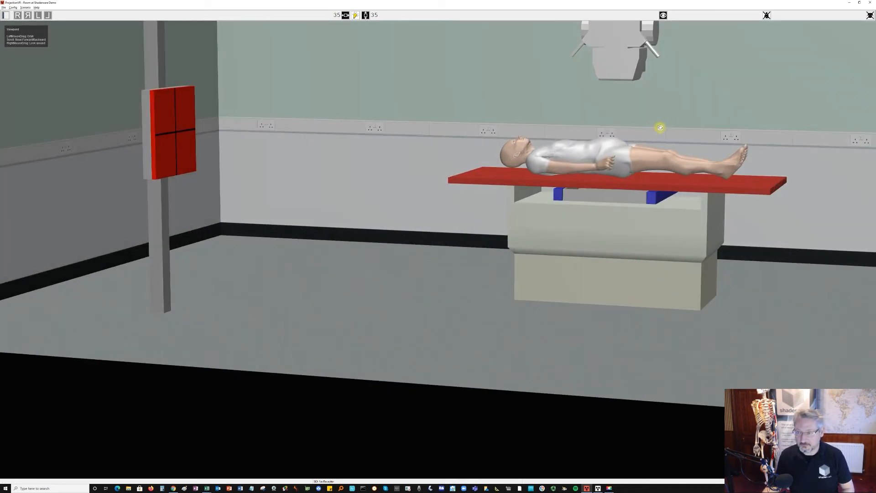
- Pull out the table's Bucky tray and place the first listed receptor in it
left_click_drag(677, 112, 561, 190)
left_click_drag(574, 160, 572, 182)
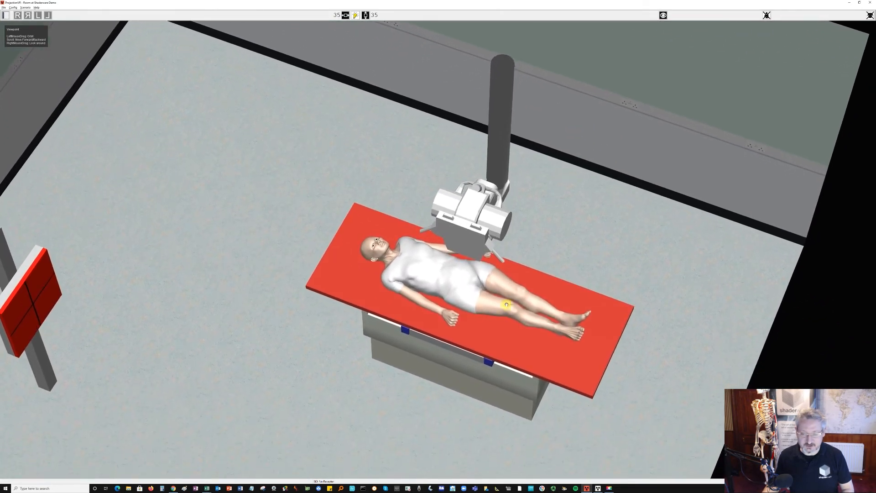
left_click_drag(467, 354, 420, 421)
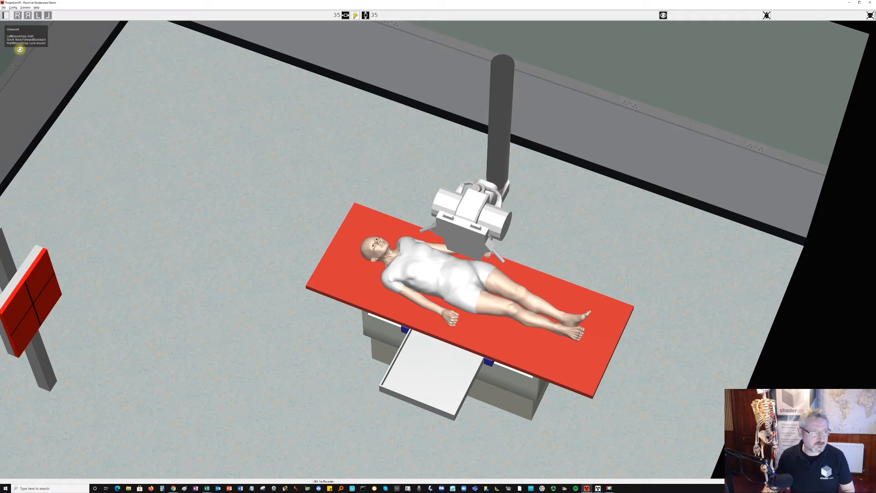
left_click(3, 17)
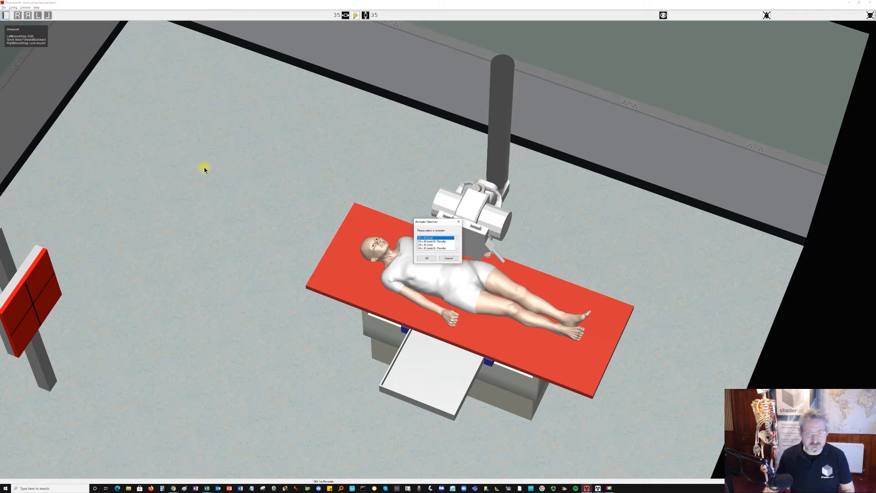
left_click(426, 258)
left_click(441, 375)
scroll(441, 375, "down", 1)
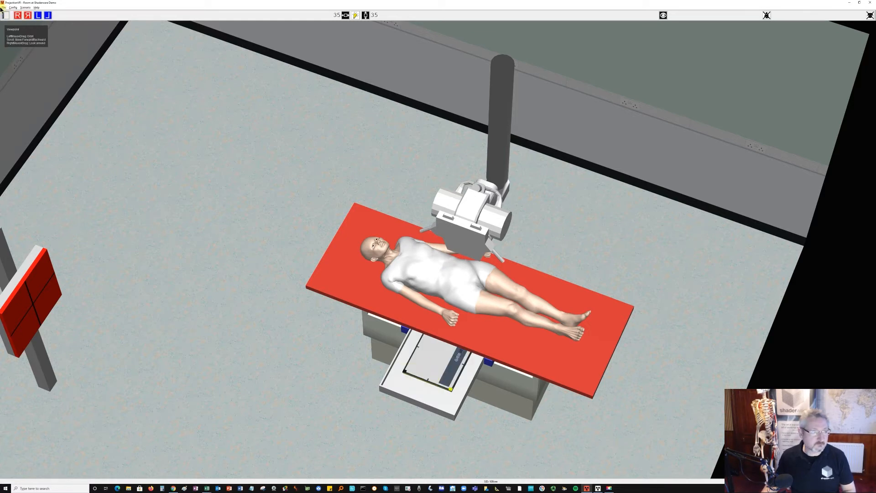
- Place a right-side R marker on the receptor, turn it a quarter turn, and position it in the outer corner at the head end
left_click(17, 15)
left_click_drag(436, 250, 490, 331)
left_click_drag(505, 361, 541, 400)
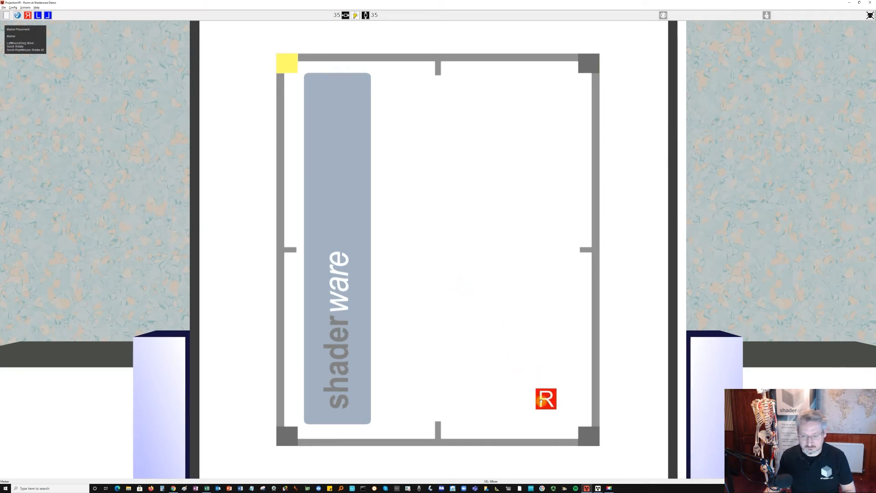
scroll(542, 400, "down", 1)
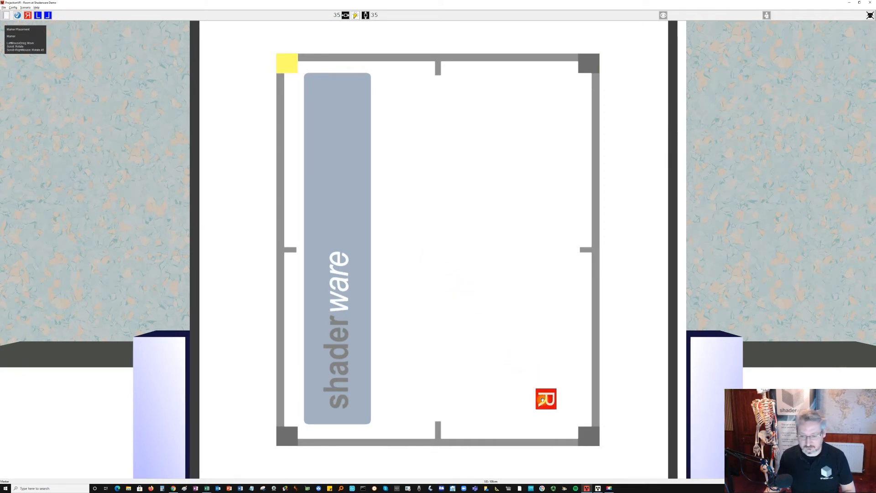
mouse_move(542, 399)
left_mouse_down()
mouse_move(274, 113)
mouse_move(263, 44)
mouse_move(271, 74)
mouse_move(273, 66)
left_mouse_up()
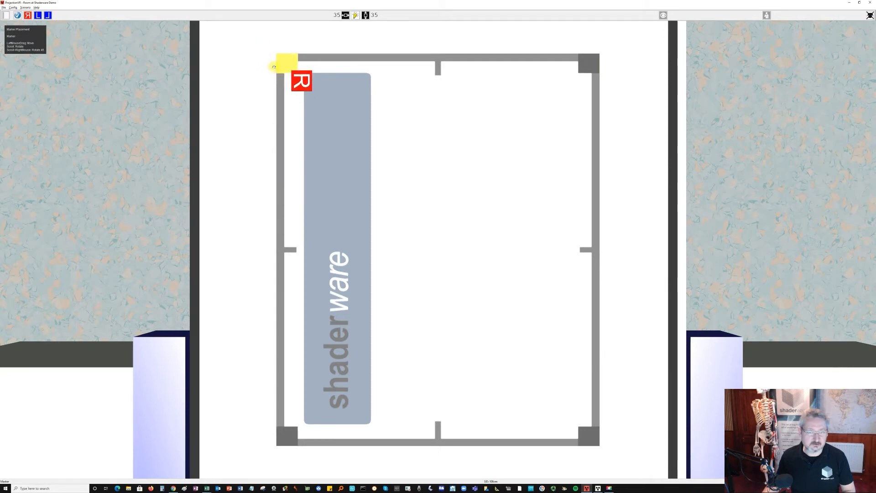
left_click(18, 16)
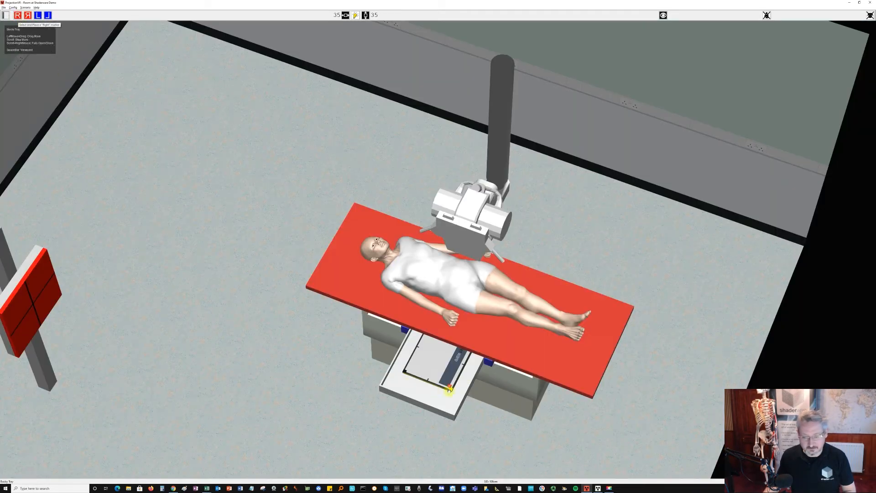
left_click_drag(449, 385, 441, 383)
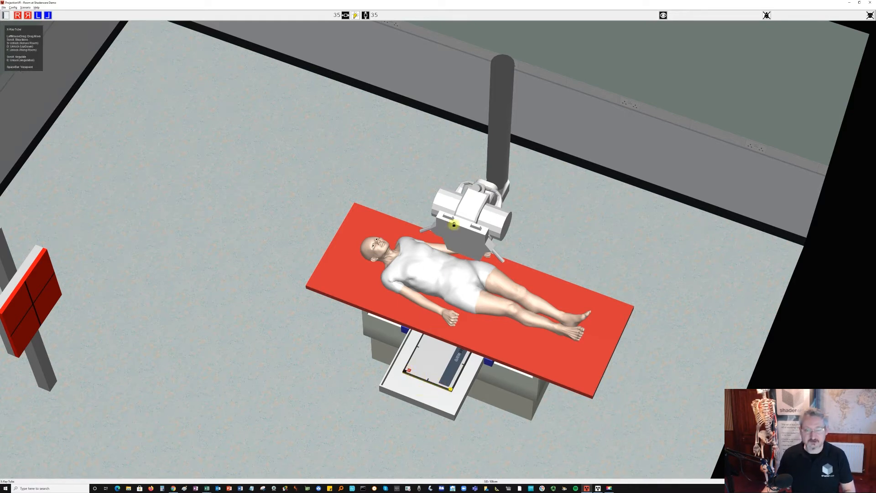
- Centre the X-ray tube over the pulled-out tray and collimate its light field to 39 by 30
left_click_drag(541, 216, 492, 245)
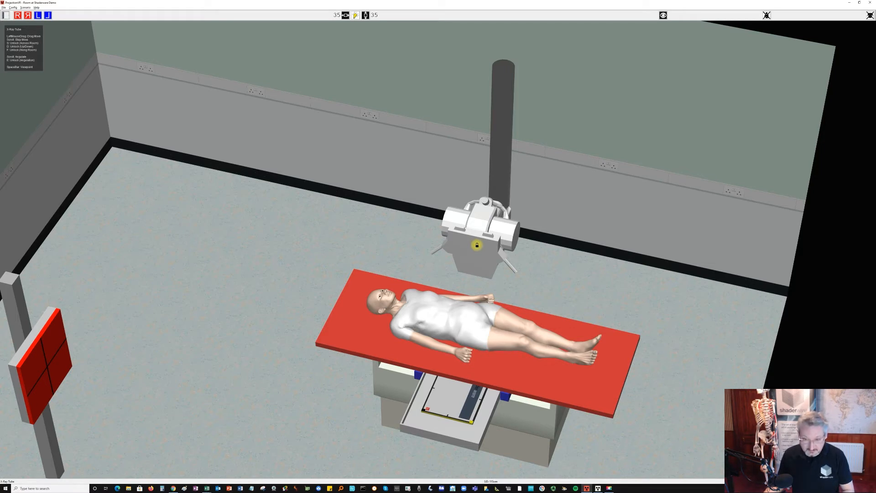
scroll(477, 245, "down", 10)
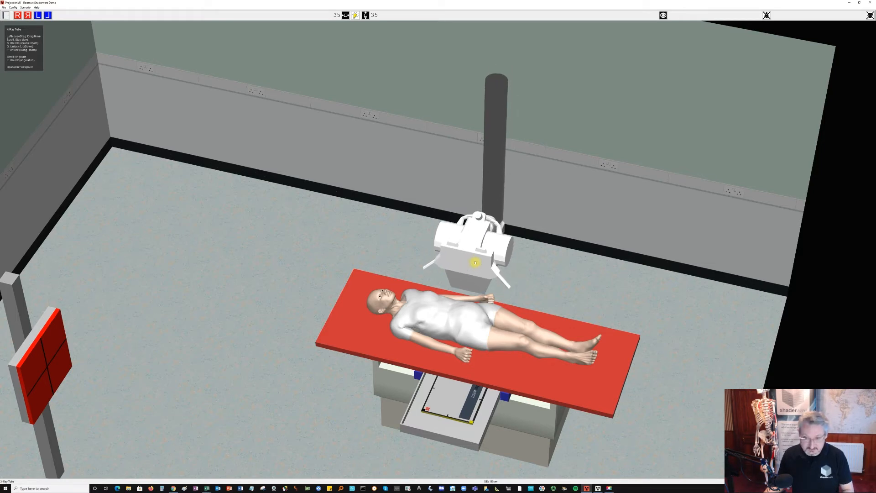
left_click(355, 17)
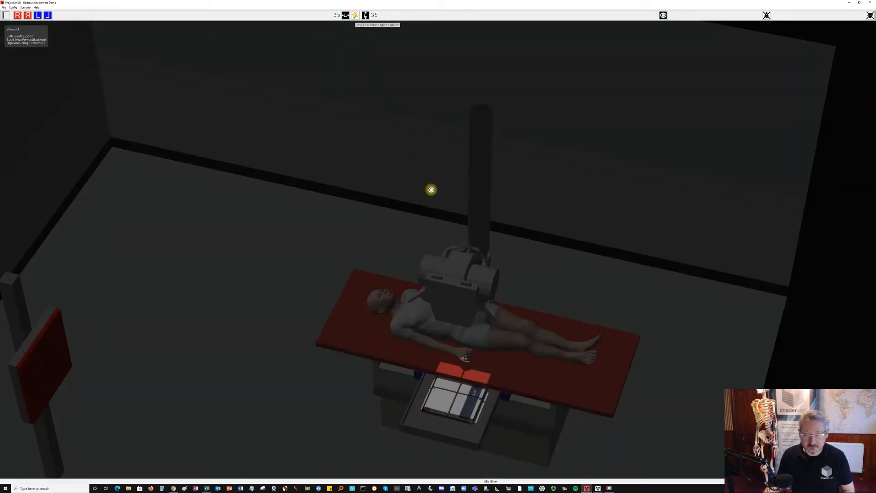
scroll(348, 15, "down", 2)
scroll(348, 15, "up", 7)
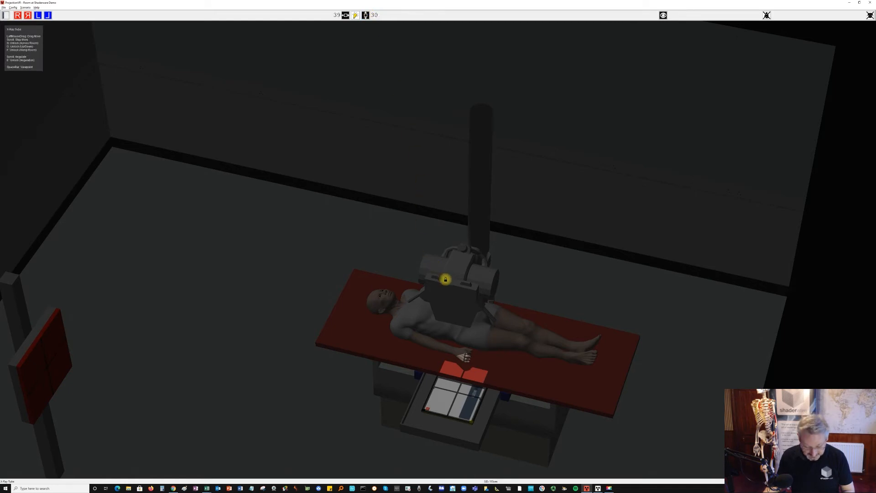
- Raise the X-ray tube above the patient and push the Bucky tray back under the table
left_click_drag(444, 284, 458, 241)
left_click_drag(454, 428, 472, 348)
scroll(581, 185, "up", 3)
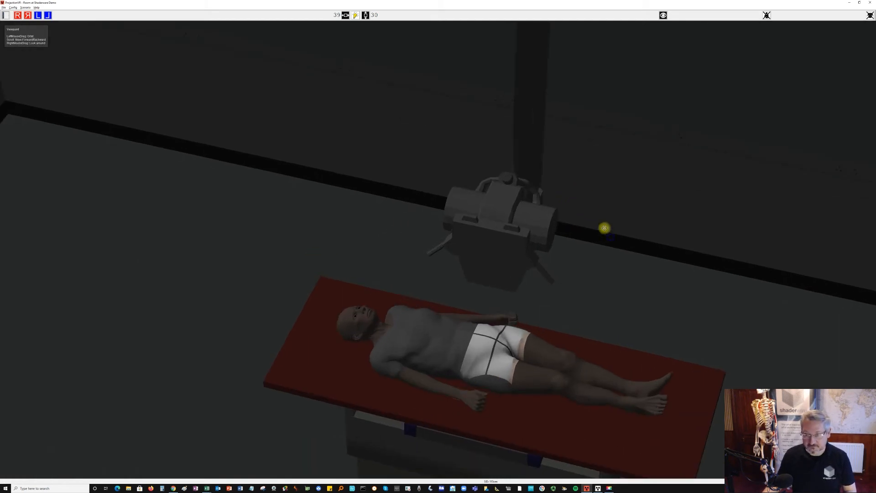
- Shift the floating tabletop to centre the light field on the patient's pelvis, checking the alignment from the side and the feet
scroll(476, 136, "up", 3)
scroll(509, 143, "down", 1)
scroll(510, 143, "up", 2)
left_click_drag(493, 151, 504, 136)
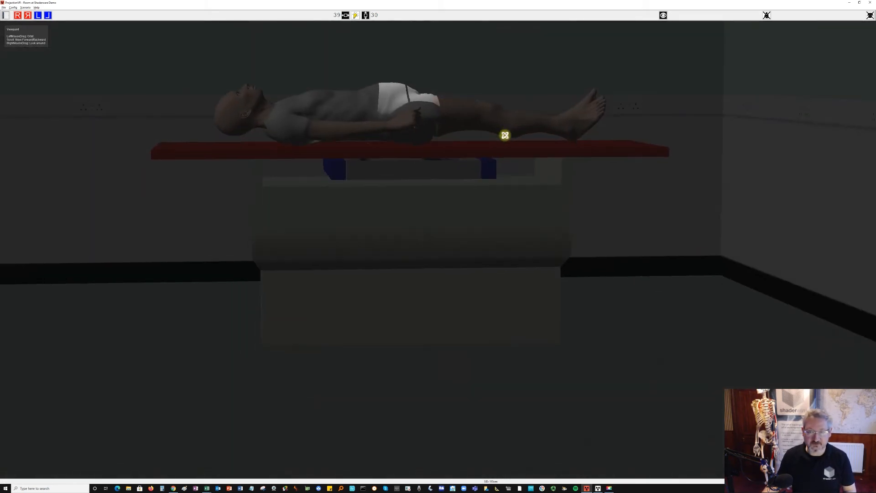
left_click_drag(516, 54, 567, 139)
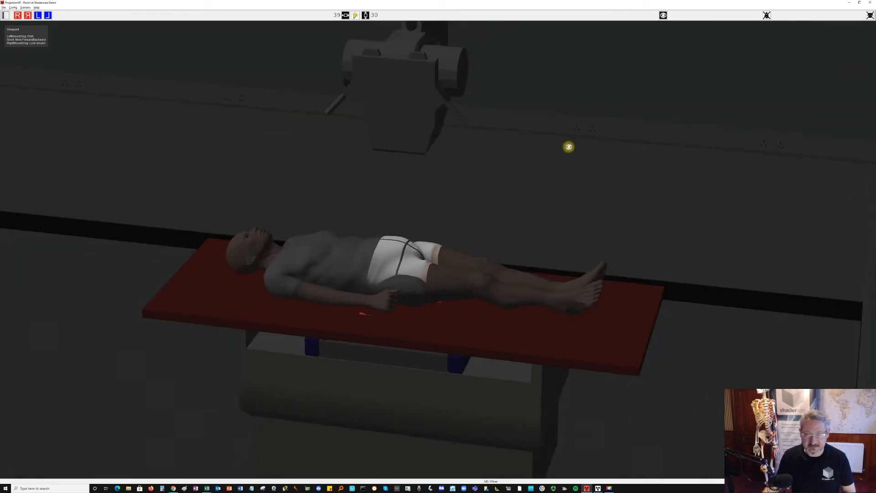
scroll(568, 144, "up", 2)
left_click_drag(535, 348, 554, 354)
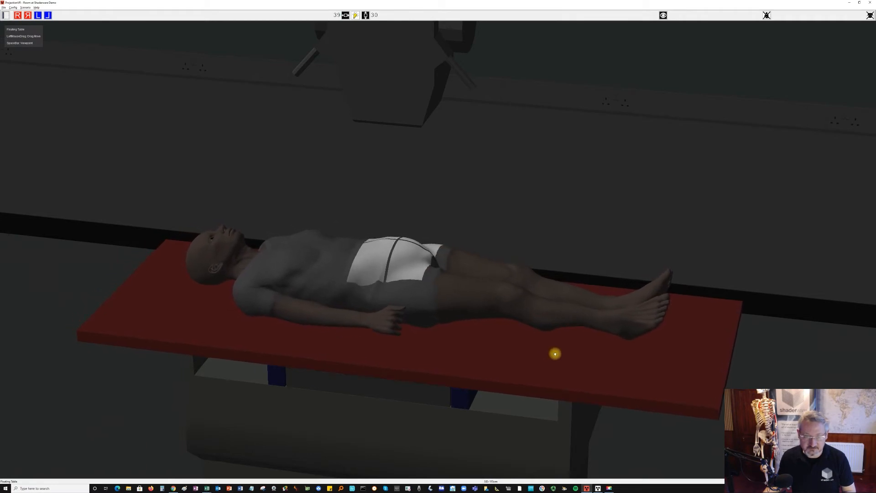
key("space")
left_click_drag(552, 234, 611, 222)
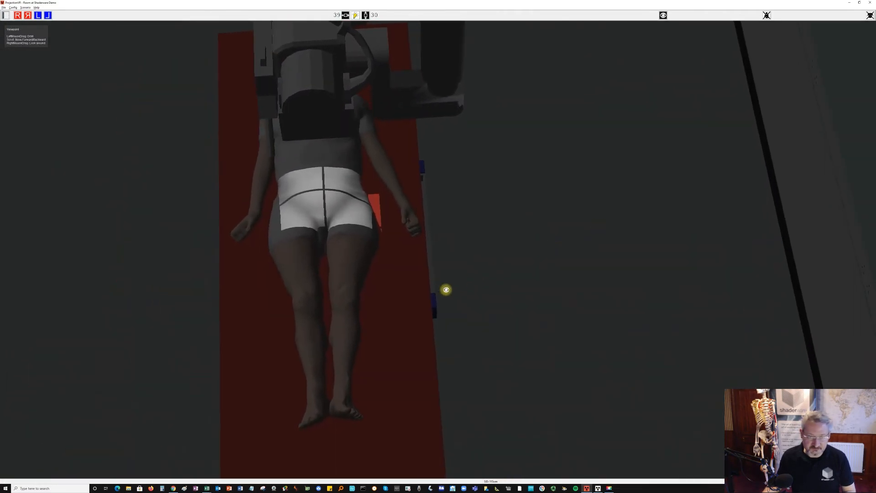
- Finish nudging the tabletop, switch to the Console, expose the pelvis at 75 kV and 18 mAs, and rotate the image upright
left_click_drag(424, 301, 429, 302)
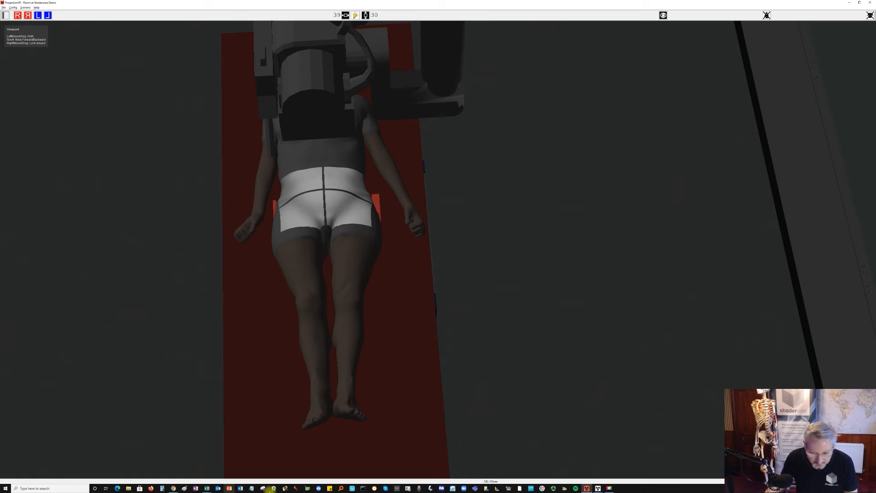
left_click(596, 489)
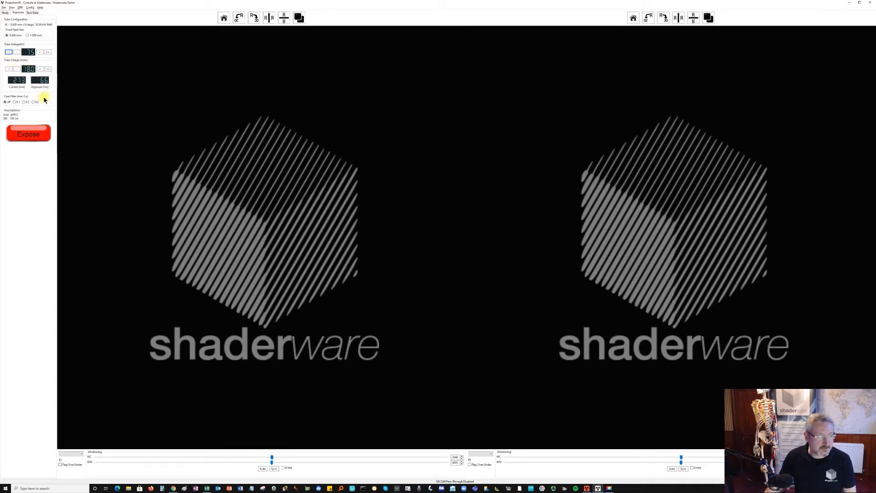
left_click(25, 137)
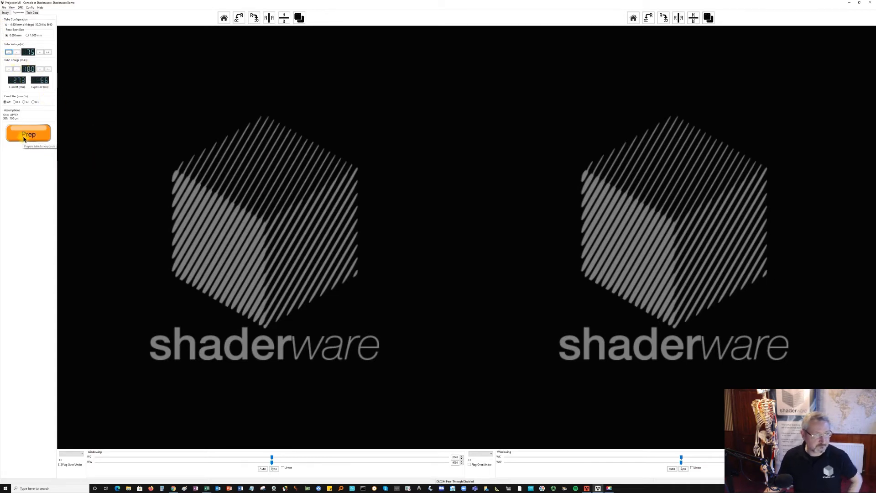
left_click(24, 136)
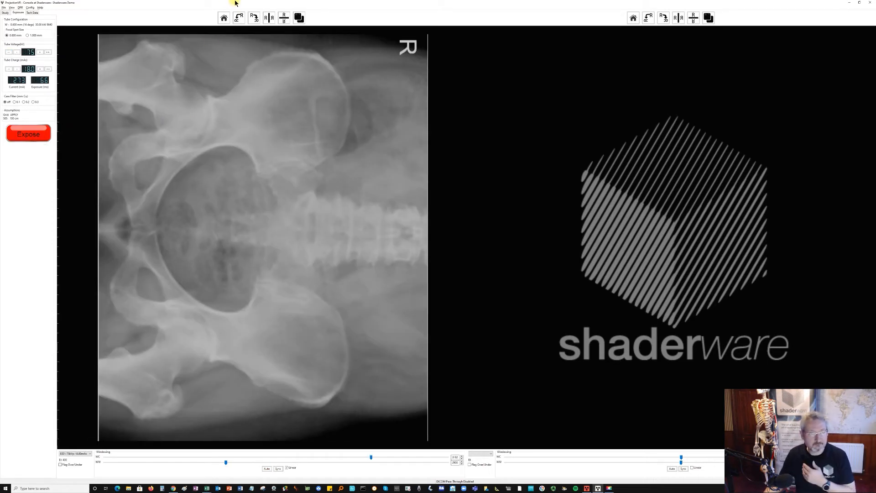
left_click(240, 18)
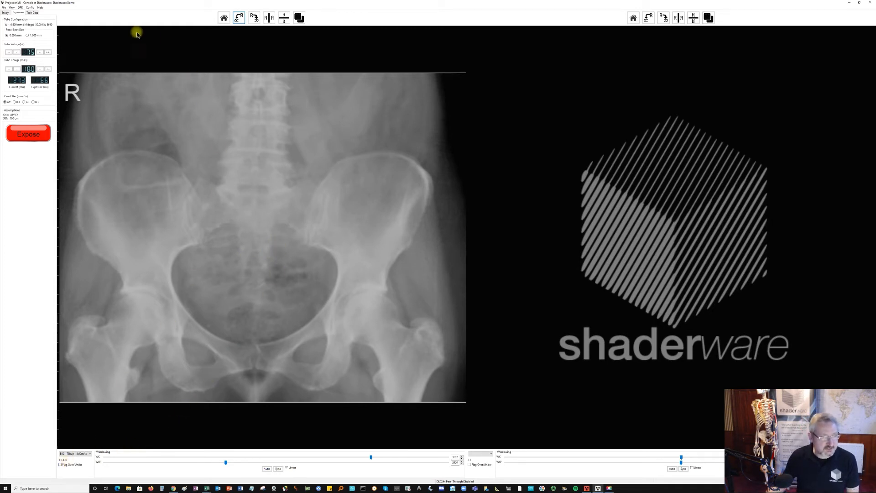
- Reduce the tube charge to 11 mAs, repeat the pelvis exposure at 75 kV, and rotate the new image upright
left_click(19, 69)
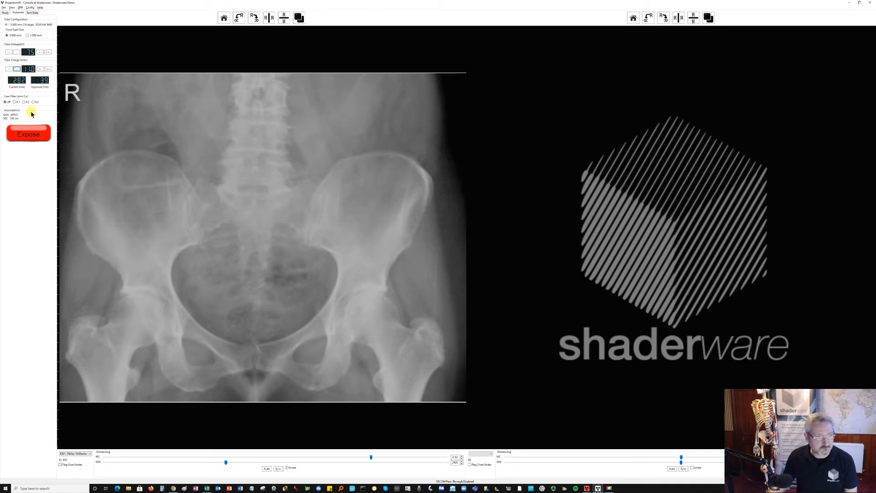
left_click(30, 133)
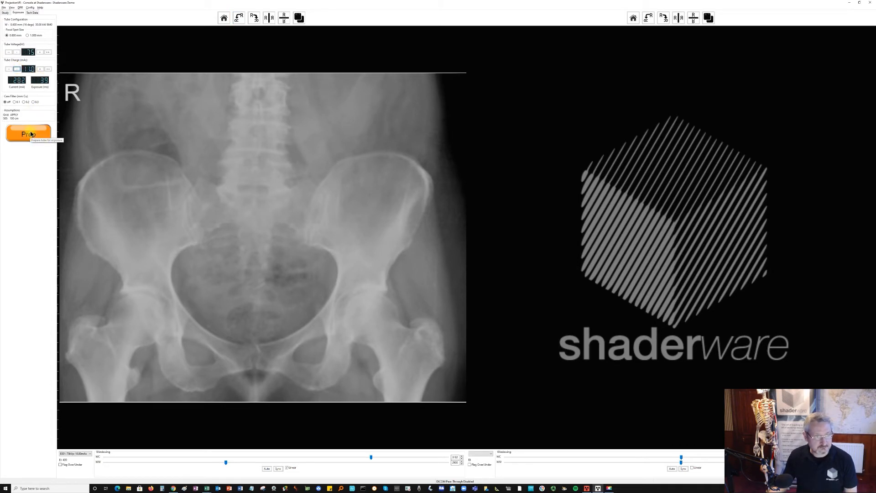
left_click(31, 134)
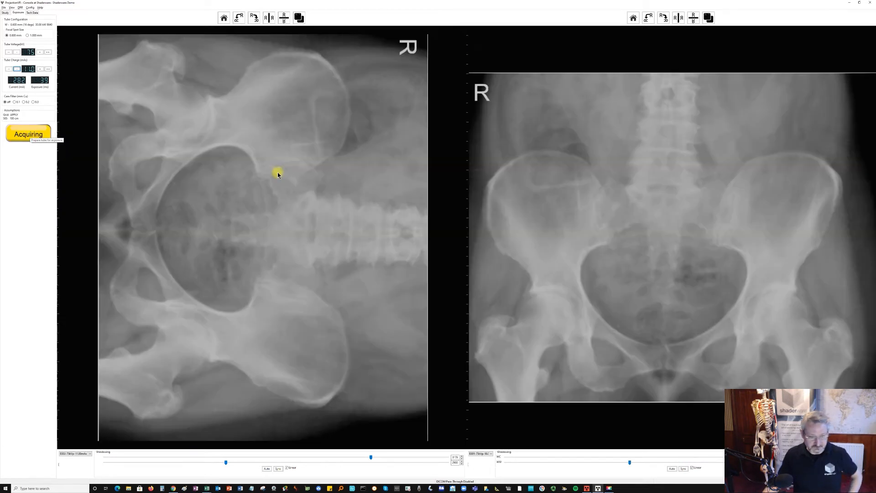
left_click(238, 18)
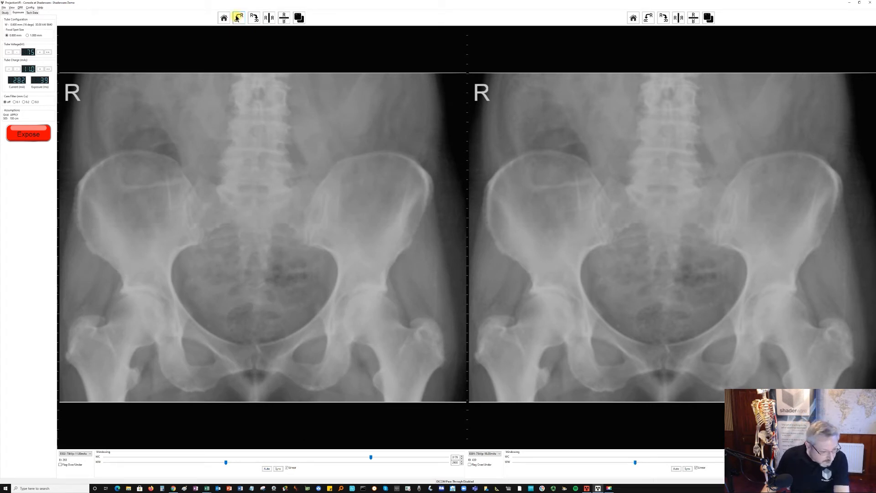
- Expose again at 75 kV with 12.5 mAs, rotate the image upright, and narrow its windowing for more contrast
left_click(40, 69)
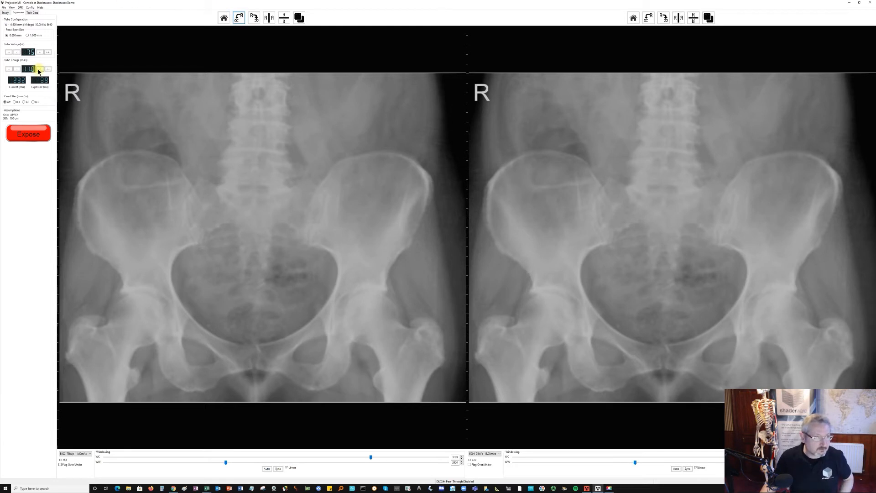
left_click(33, 138)
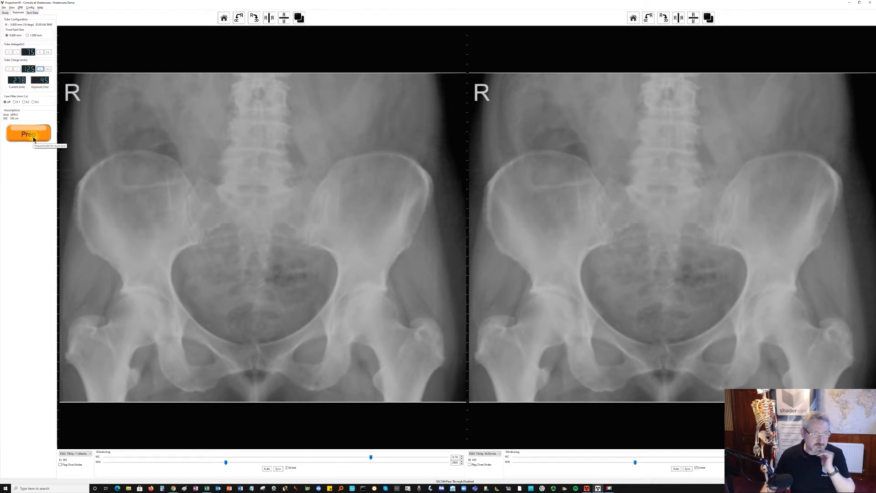
left_click(33, 137)
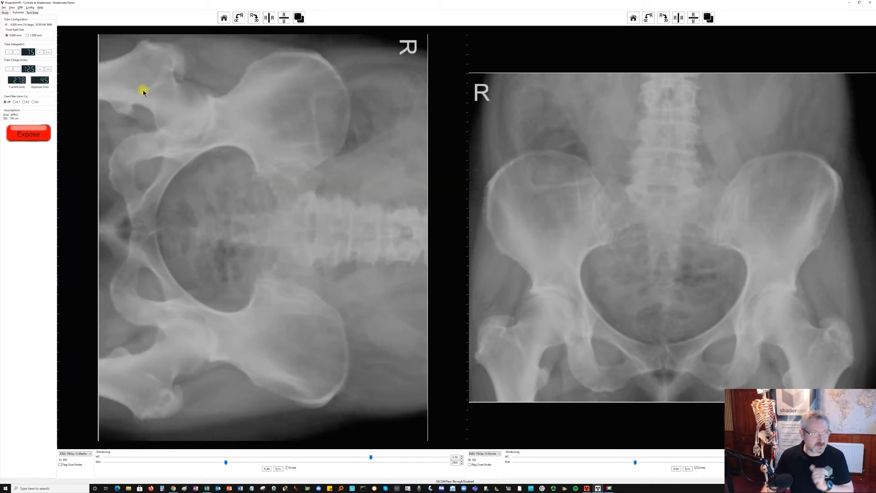
left_click(238, 18)
left_click_drag(254, 201, 227, 210)
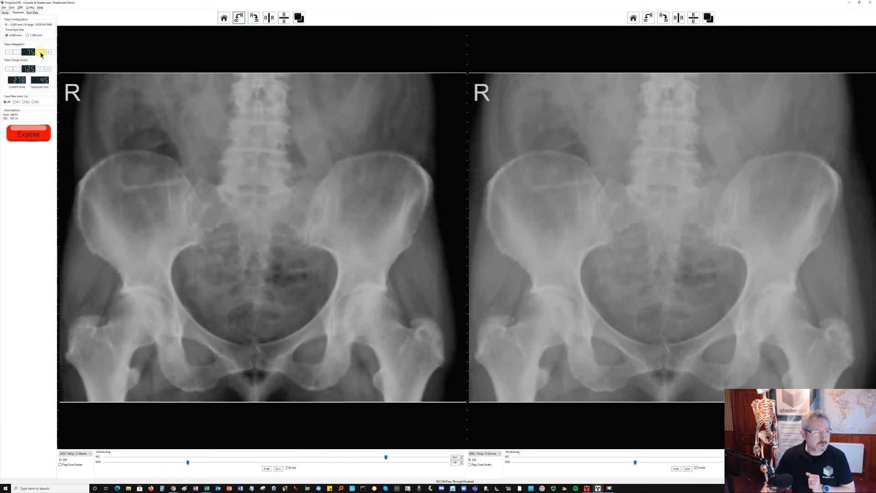
- Show the exposure data and record 1300 as the dose area product of the 75 kV row in the Excel results table
left_click(32, 13)
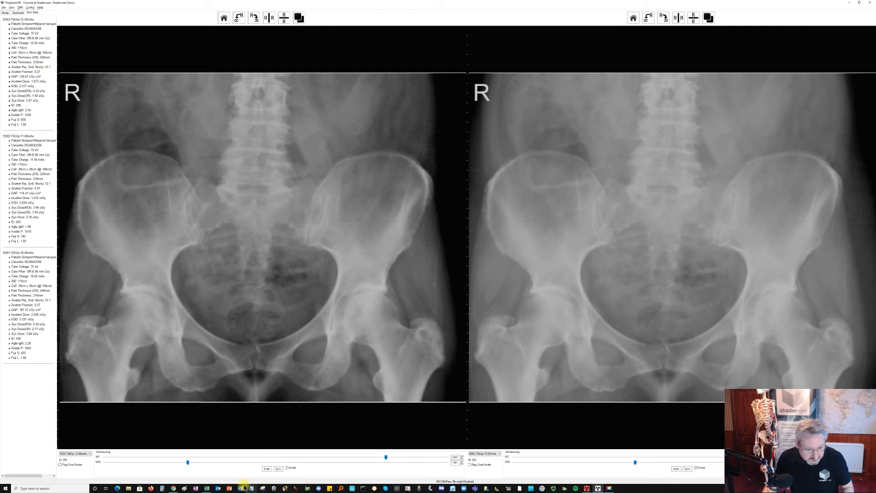
left_click(208, 488)
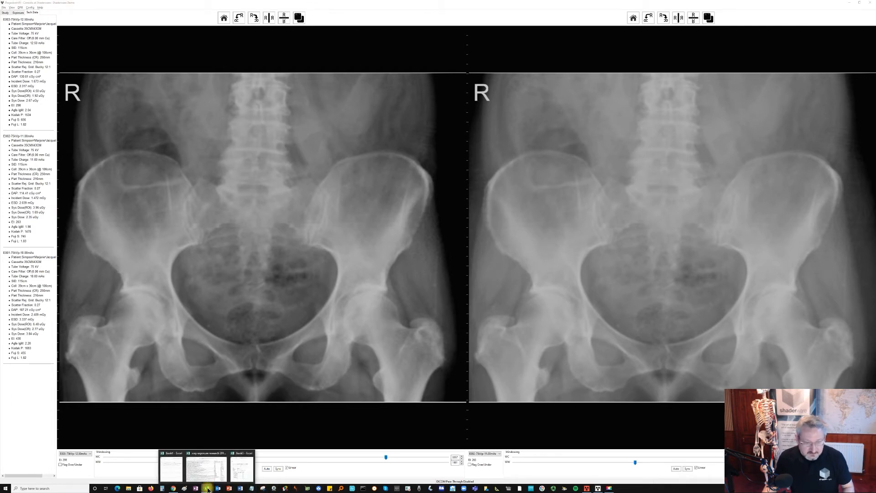
left_click(242, 467)
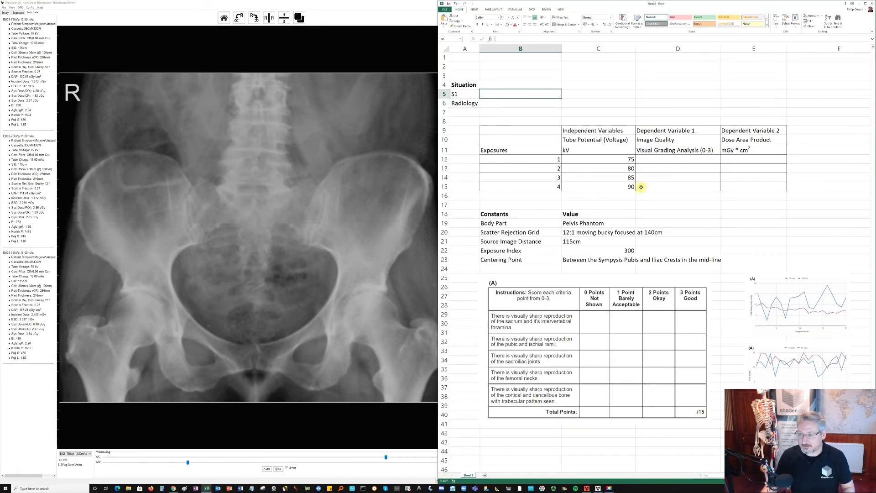
left_click(742, 159)
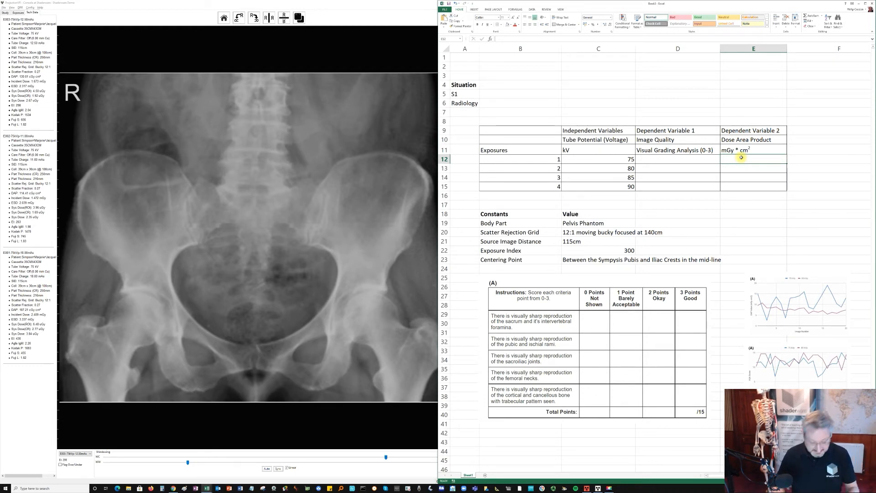
type("1300")
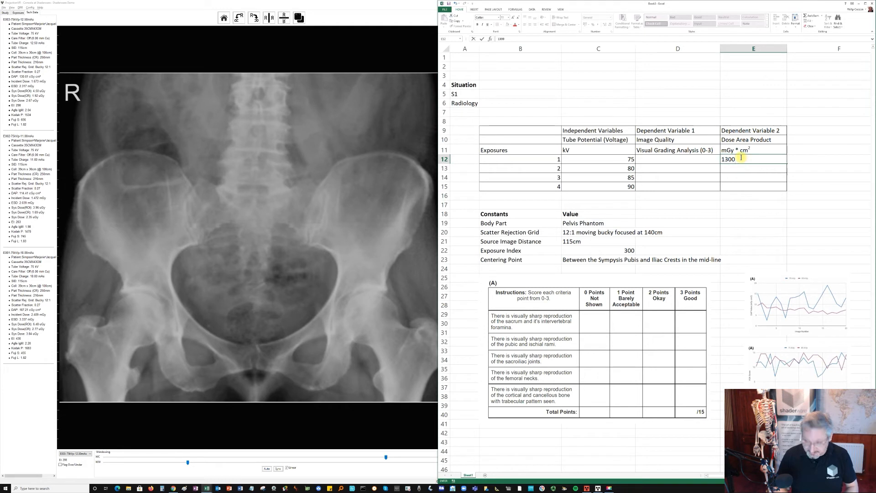
left_click(738, 166)
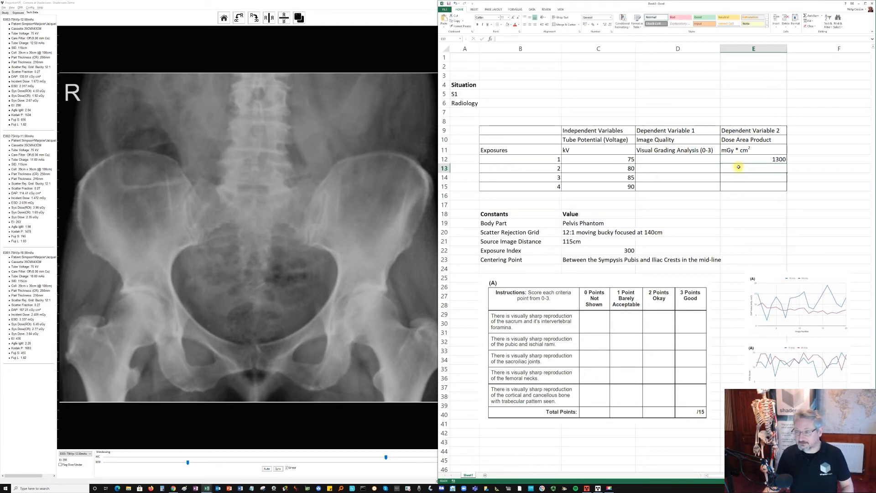
- Replace the exposure number in the 75 kV row with the image identifier E003
left_click(701, 159)
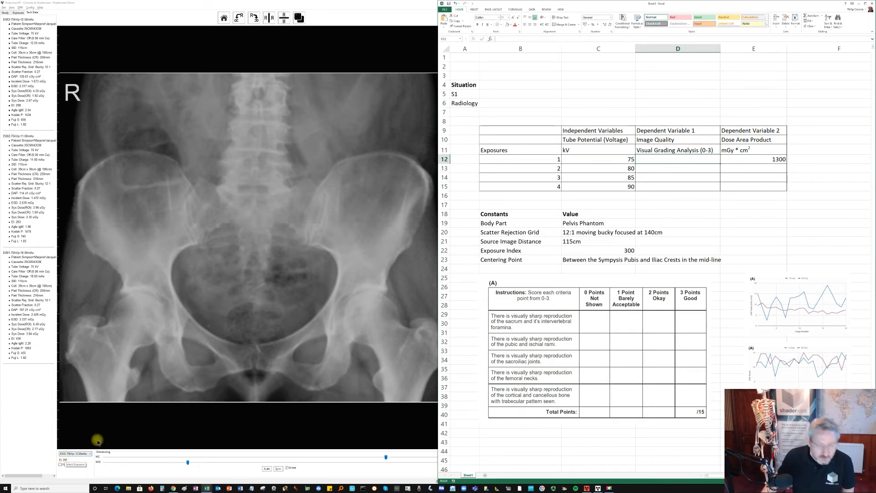
left_click(533, 161)
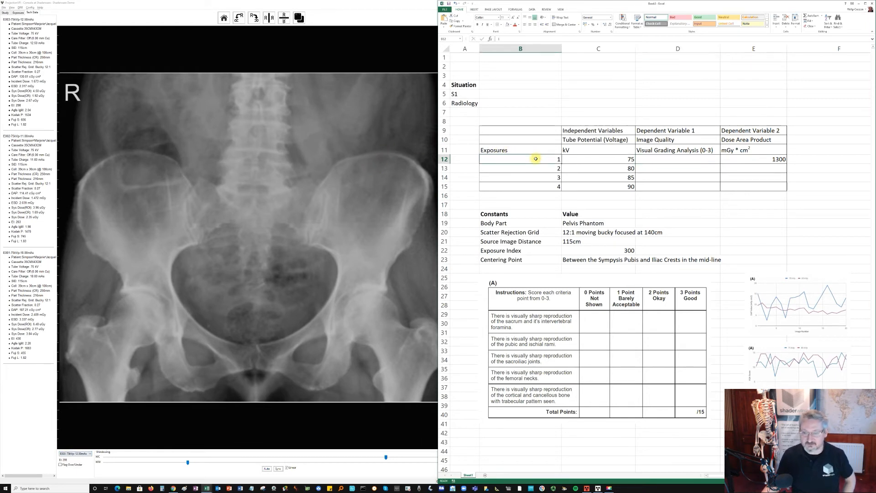
type("E003")
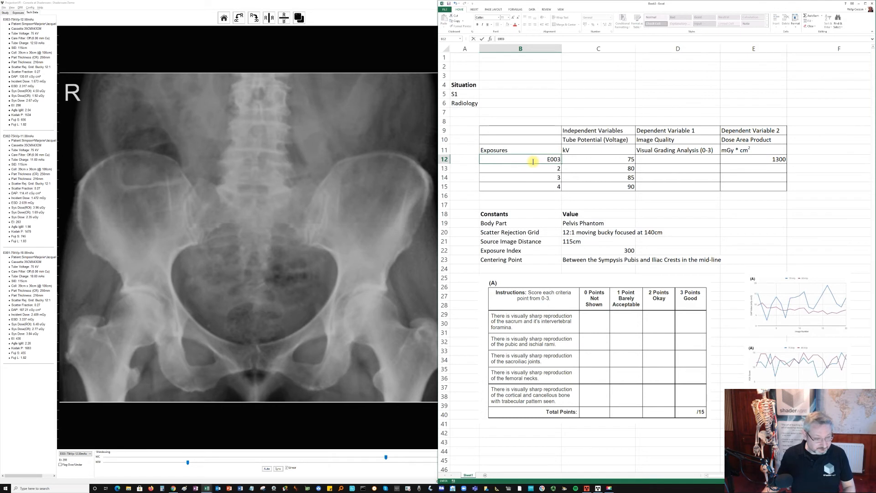
key("Return")
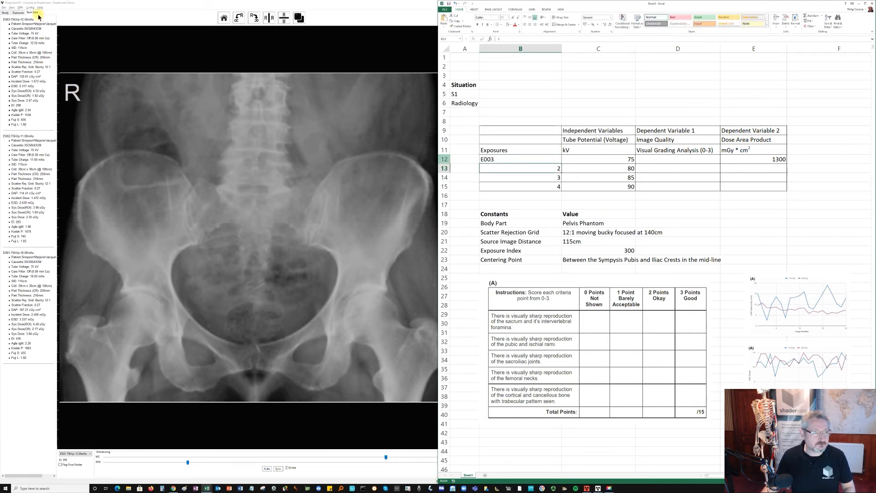
- Return to the Console's exposure settings and take a pelvis exposure at 81 kV and 10 mAs
left_click(20, 15)
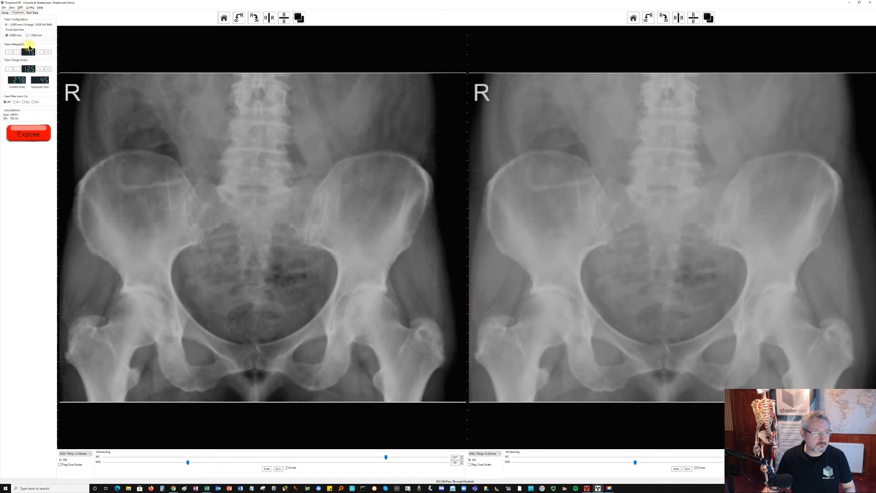
left_click(40, 52)
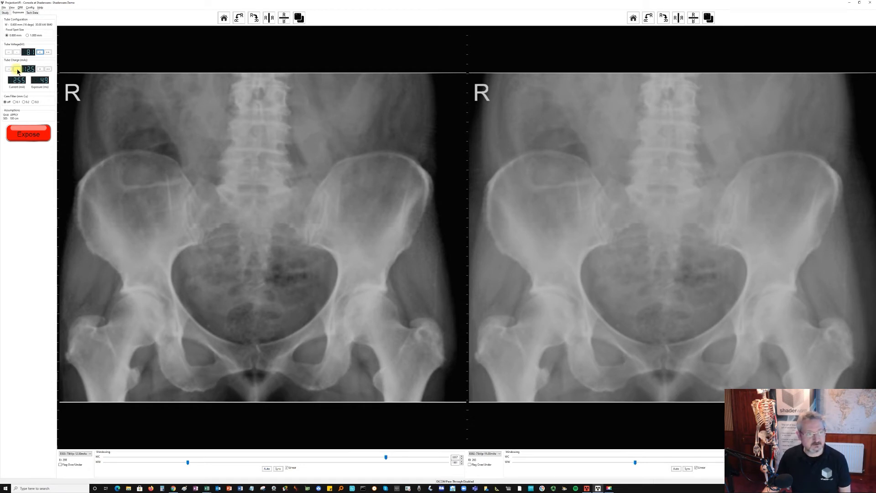
left_click(18, 69)
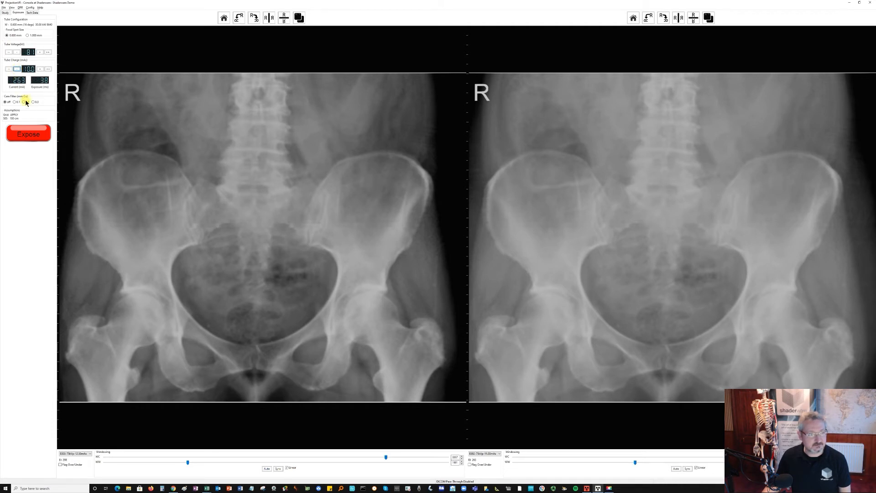
left_click(31, 136)
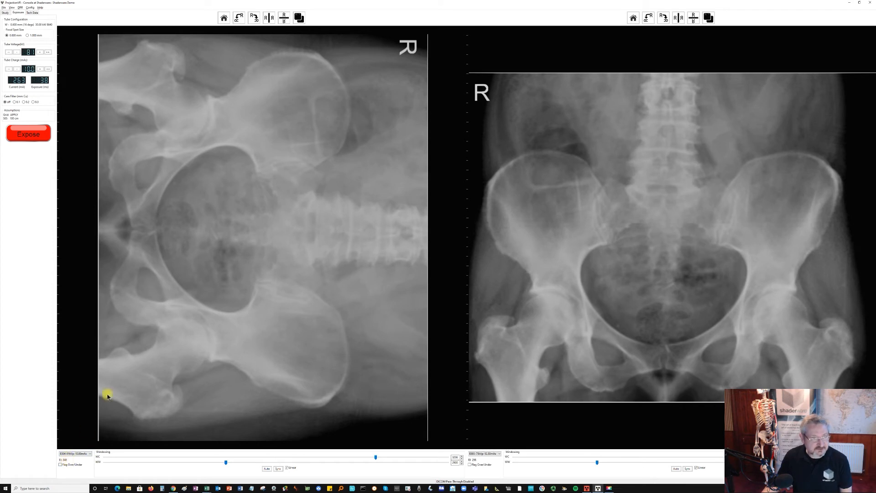
- Lower the tube charge to 9 mAs and repeat the pelvis exposure at 81 kV
left_click(17, 69)
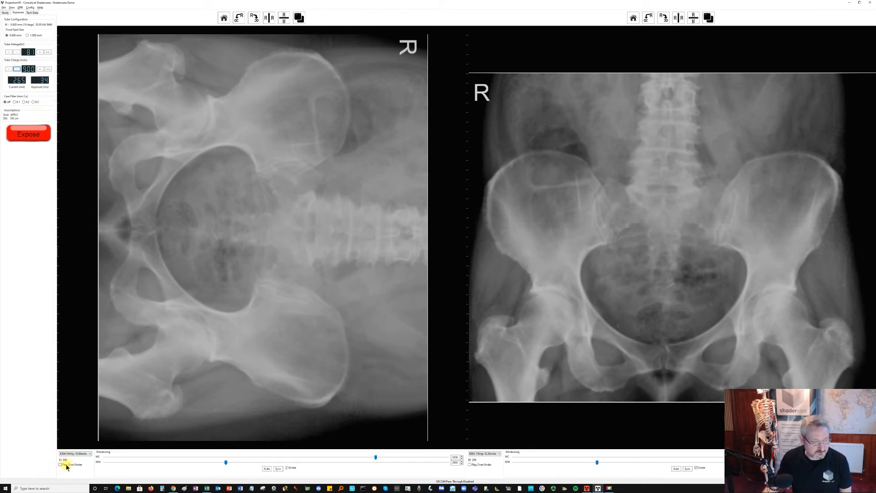
left_click(31, 132)
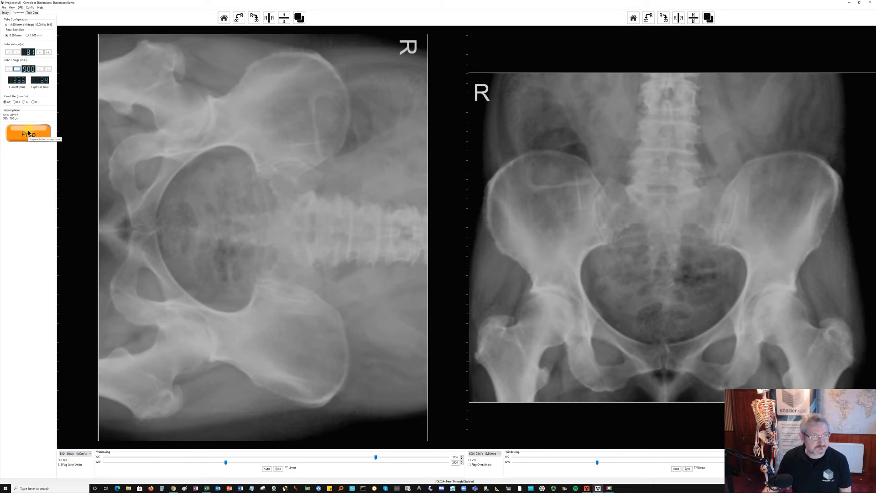
left_click(28, 133)
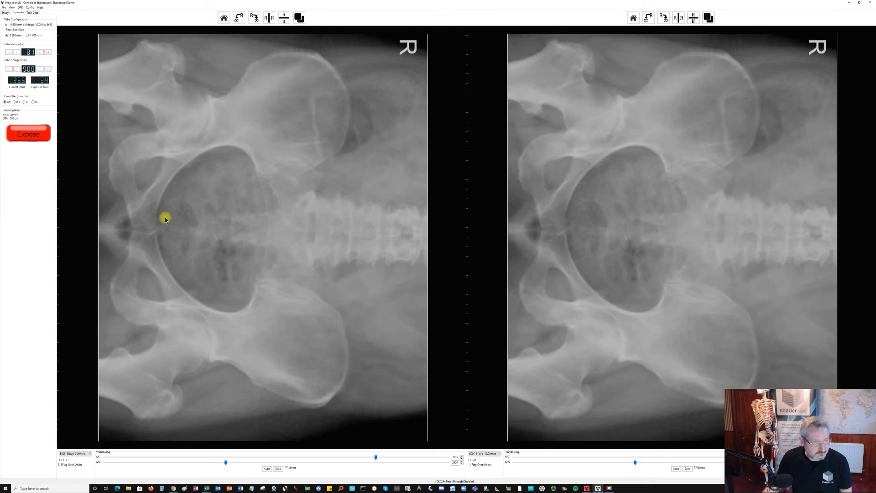
- Lower the tube charge to 8 mAs and take another pelvis exposure at 81 kV
left_click(16, 69)
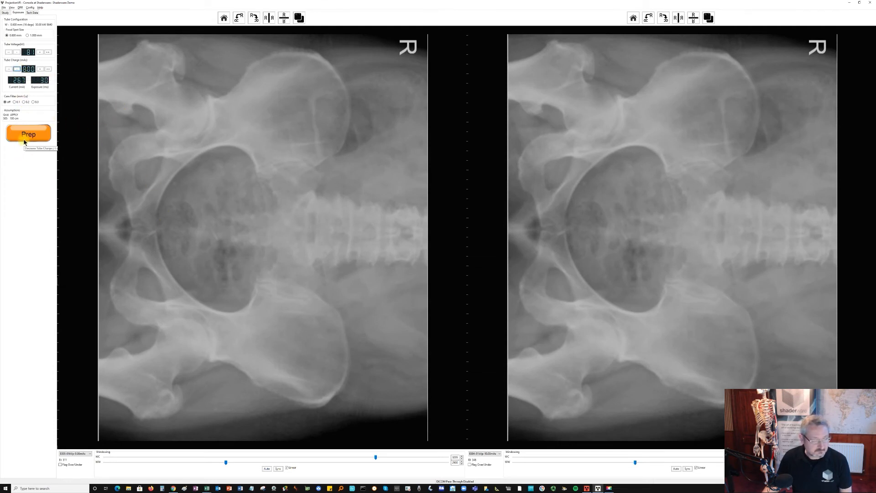
left_click(25, 137)
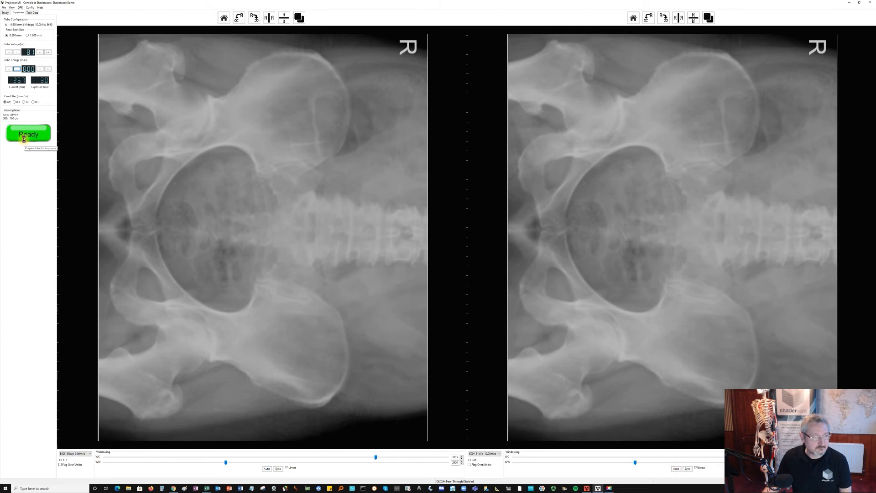
left_click(26, 137)
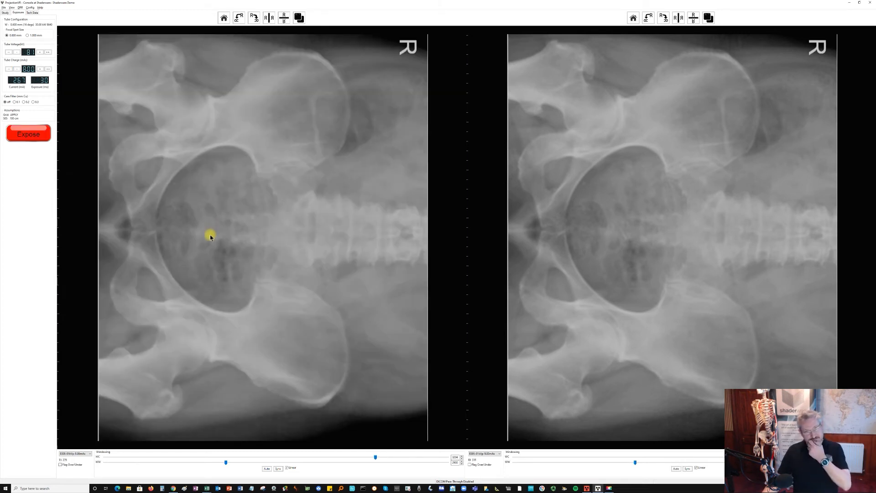
- Set the tube charge to 9 mAs, then display the exposures' technical data beside the Excel results workbook
left_click(40, 69)
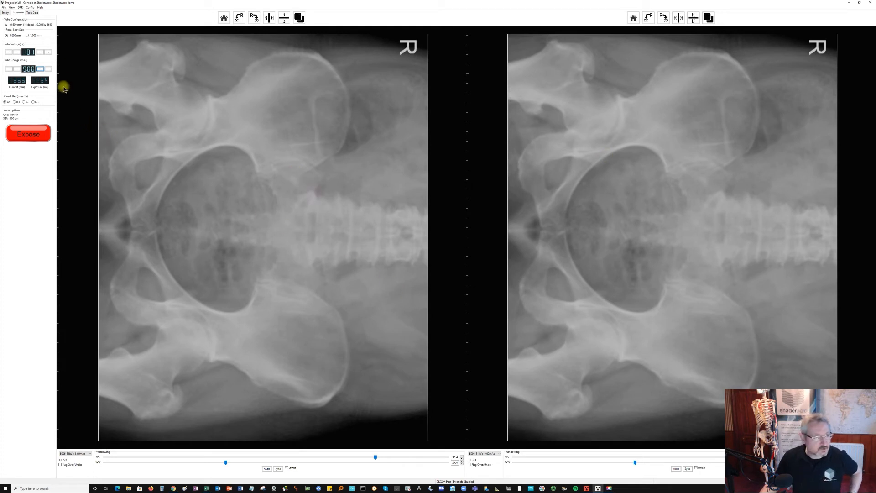
left_click(32, 12)
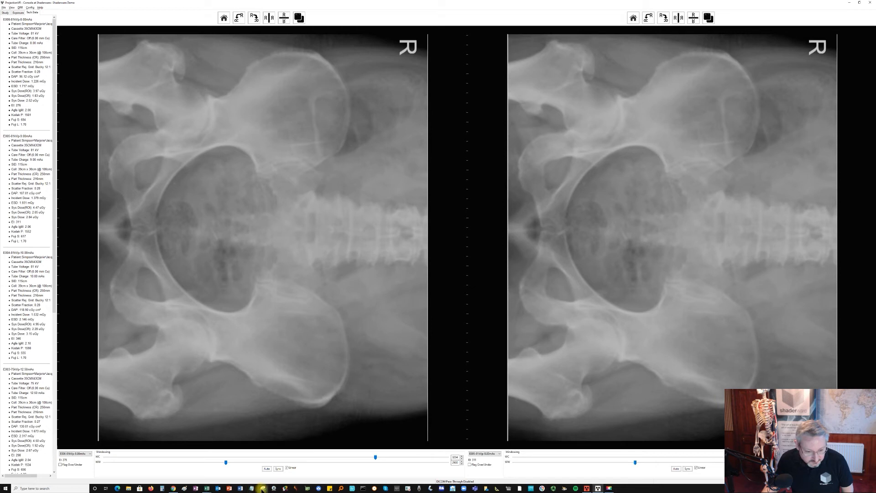
left_click(209, 489)
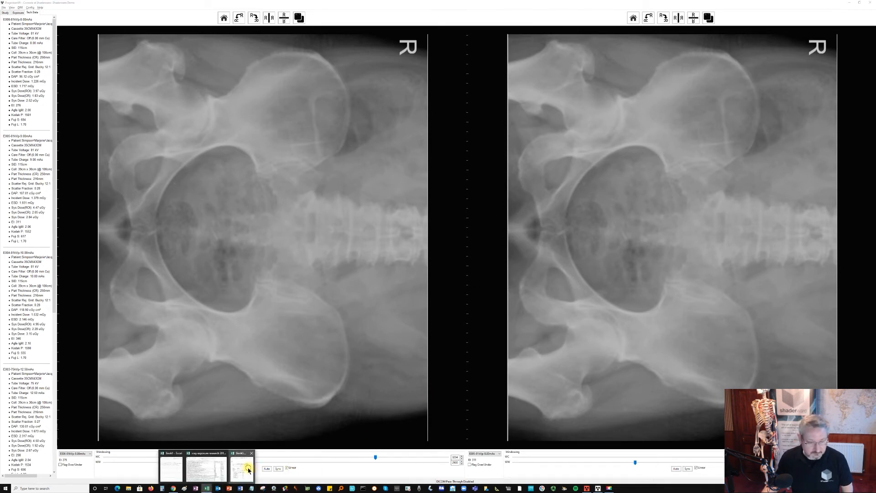
left_click(253, 468)
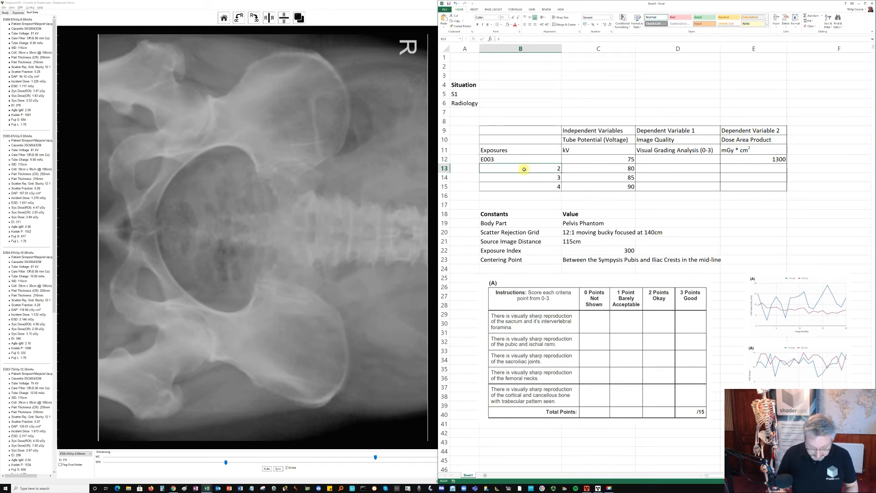
- In the second exposure row, enter the image identifier E005 and change the tube potential to 81 kV
type("E003")
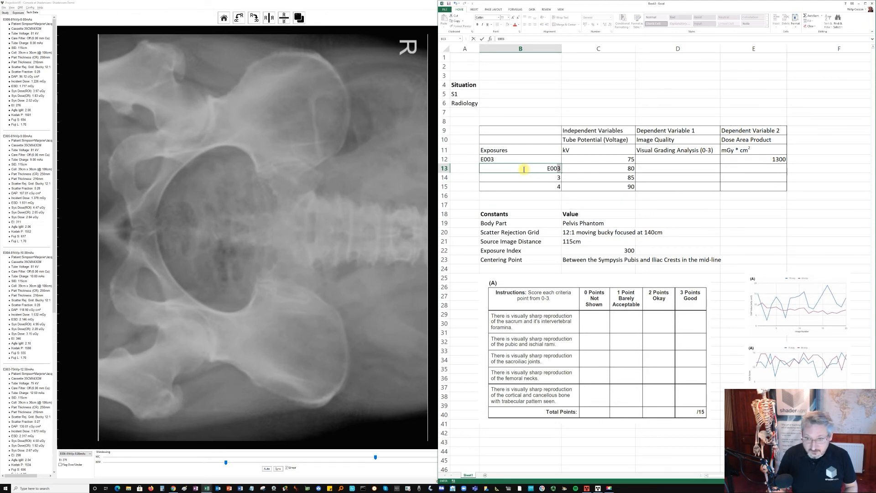
key("BackSpace")
type("5")
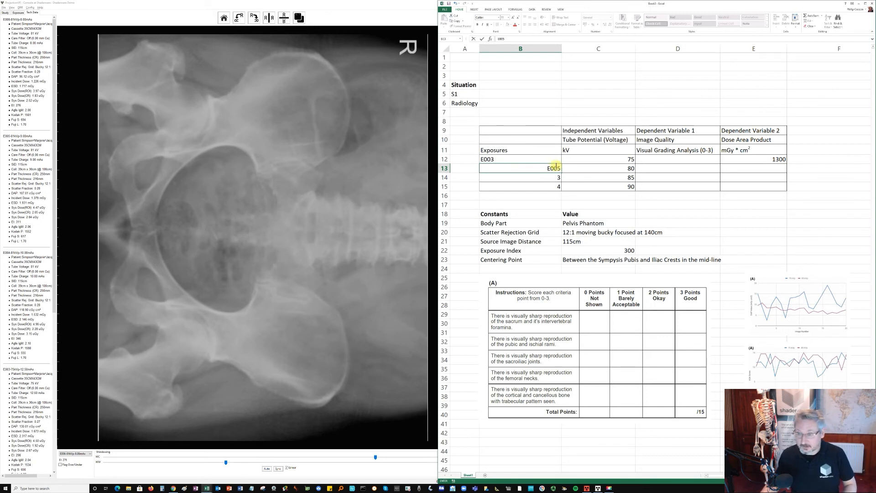
left_click(631, 169)
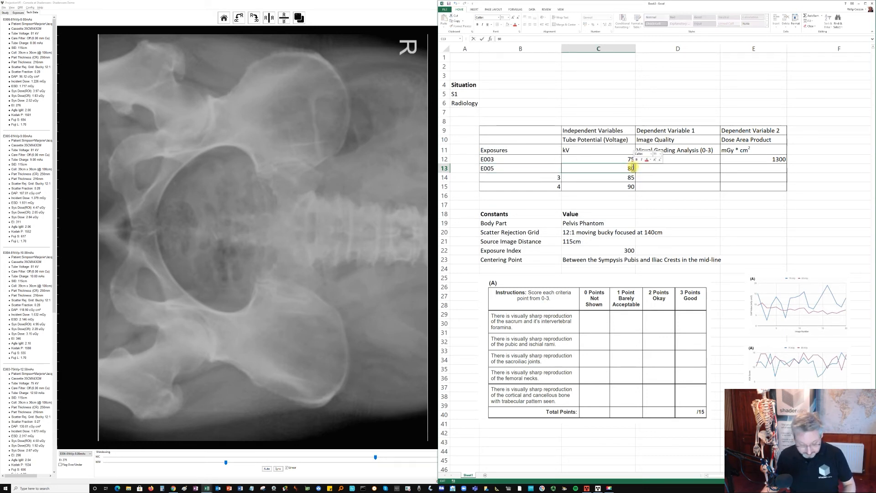
key("BackSpace")
type("1")
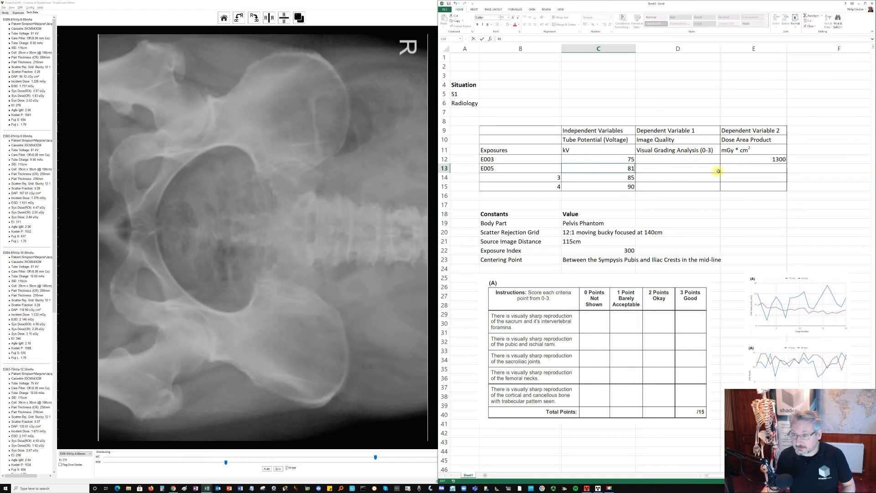
- Insert a new column before the Independent Variables column of the results table and head it EI
left_click(724, 169)
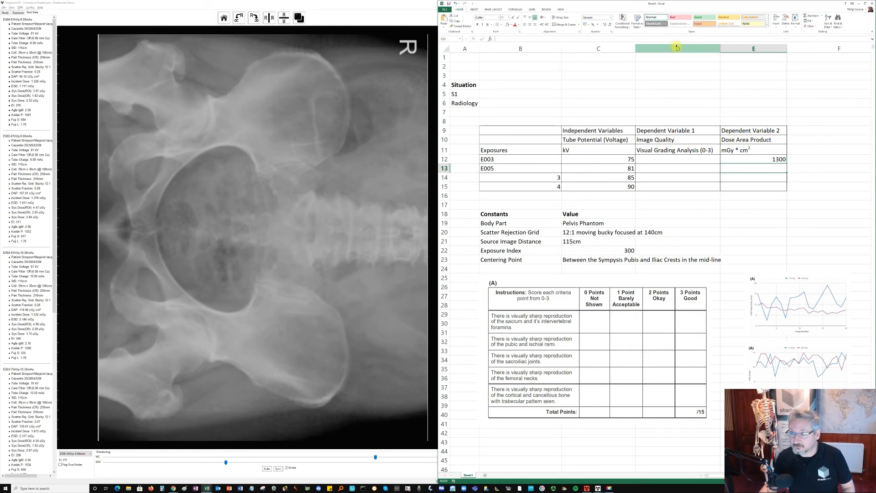
left_click(810, 132)
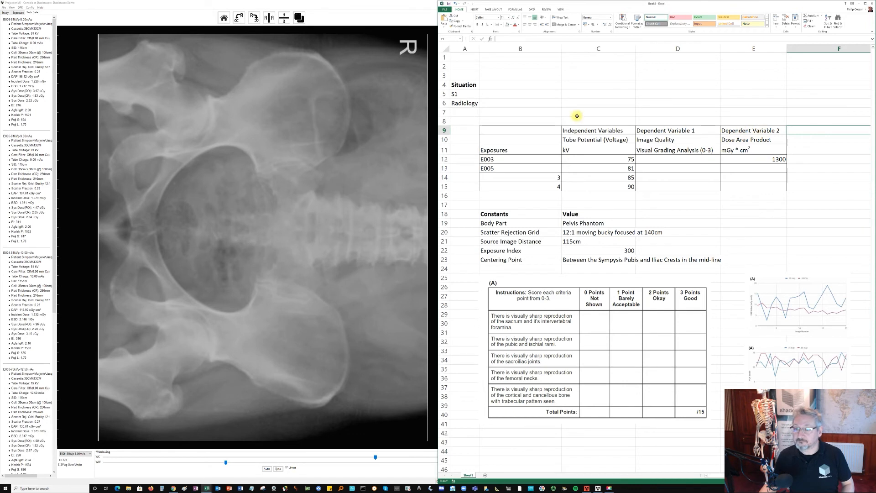
right_click(607, 48)
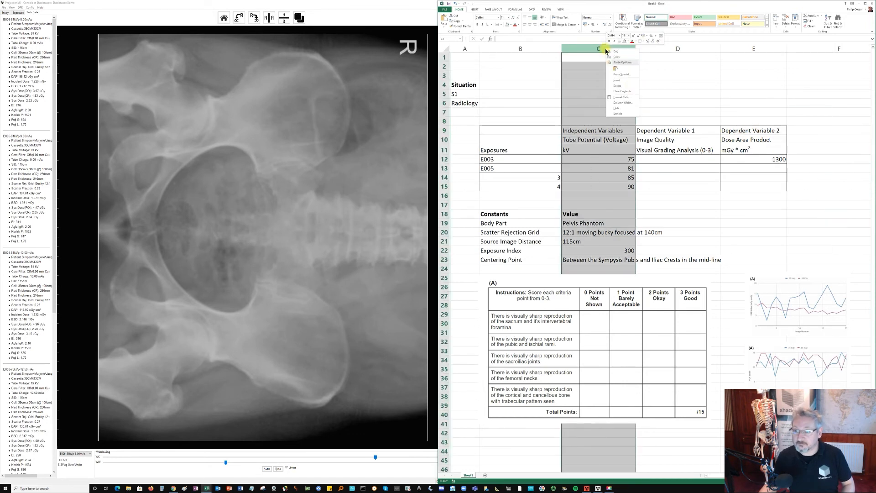
left_click(617, 80)
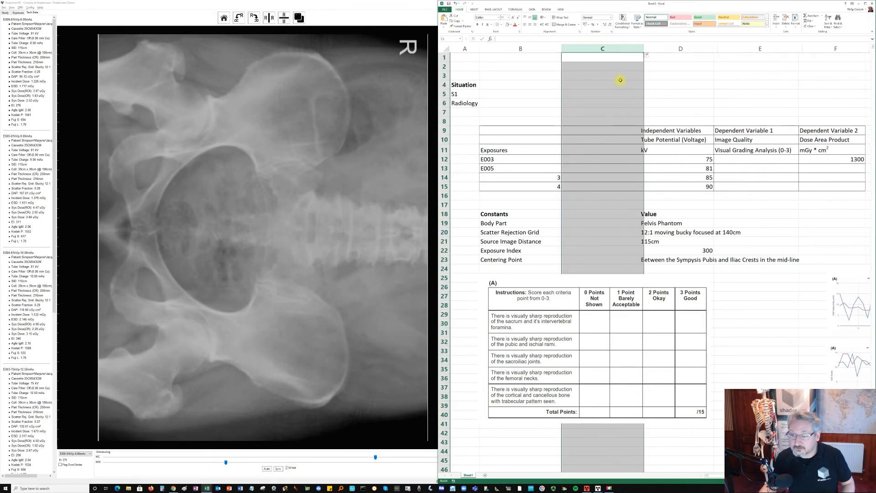
left_click(608, 132)
type("E")
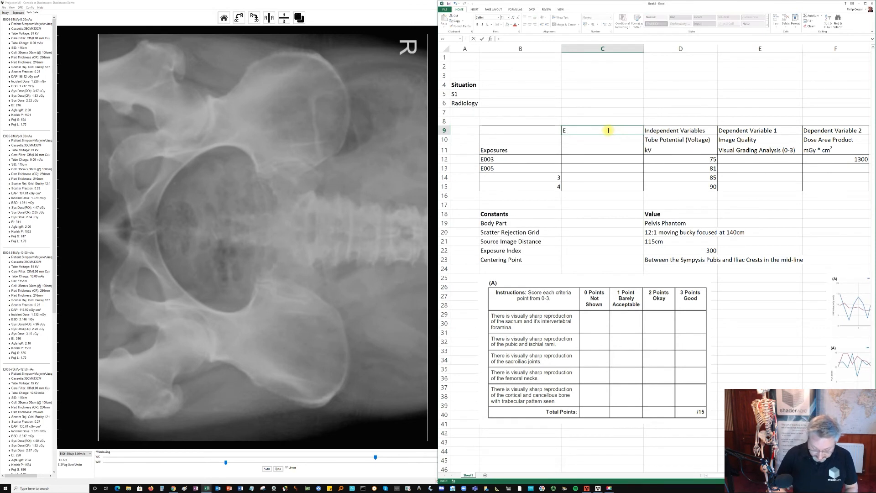
type("I")
- Record the exposure index values in the EI column: 298 for E003 and 311 for E005
left_click(589, 158)
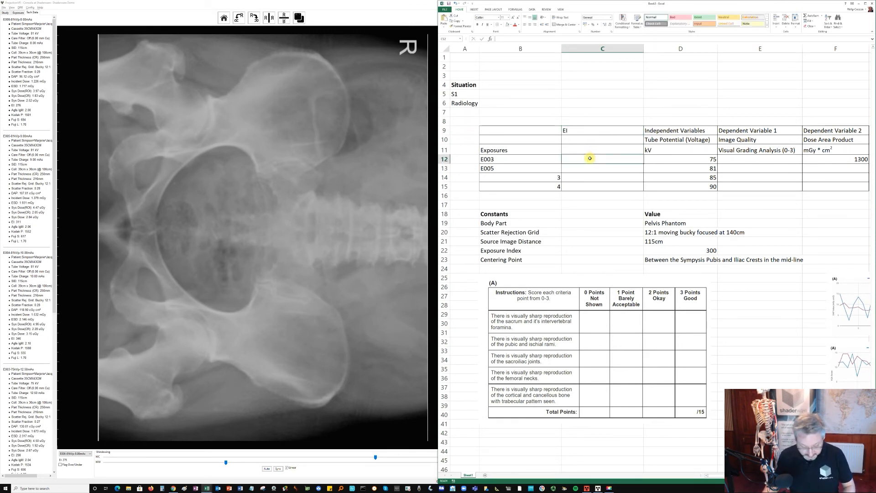
type("2")
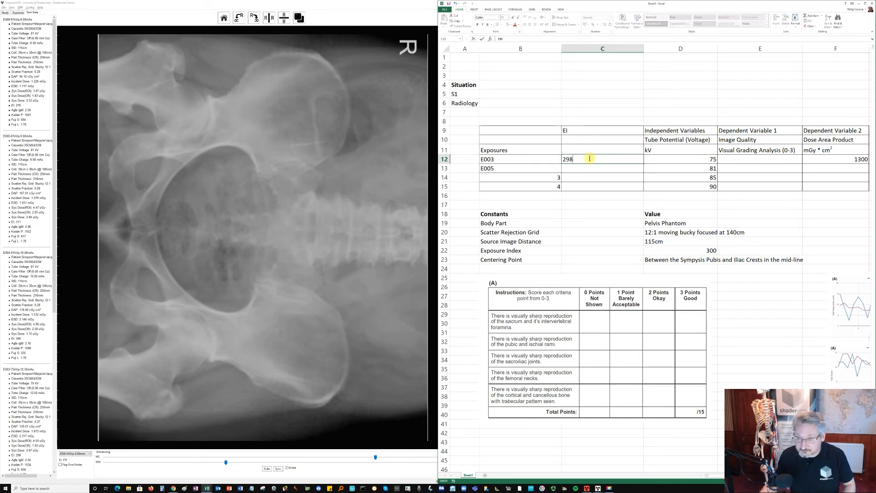
type("98")
left_click(585, 167)
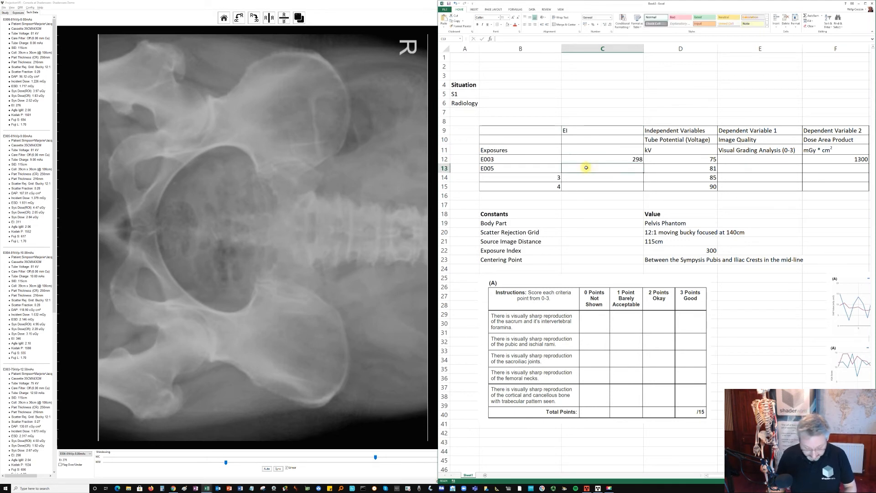
type("2")
type("11")
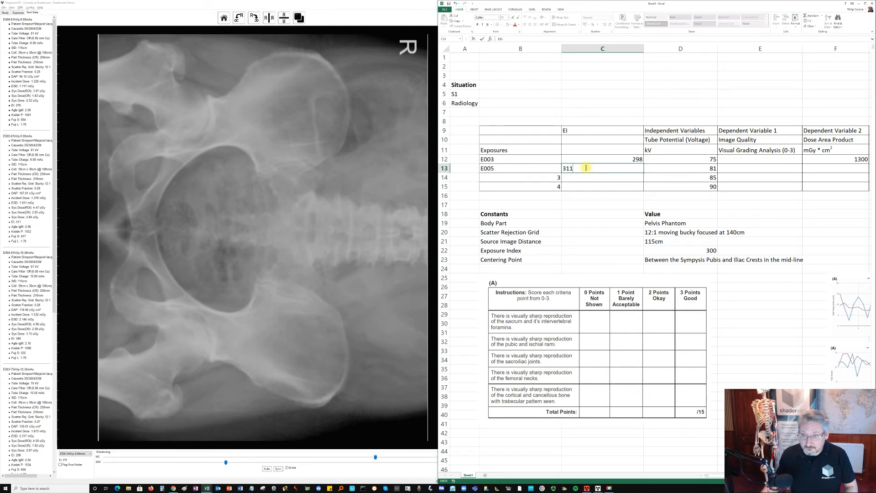
left_click(586, 177)
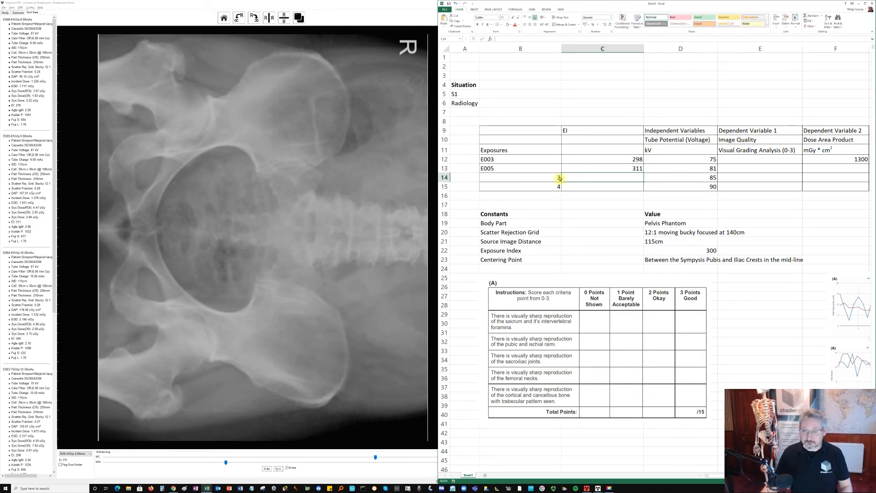
- Enter a dose area product of 951 in the E005 row
left_click(735, 167)
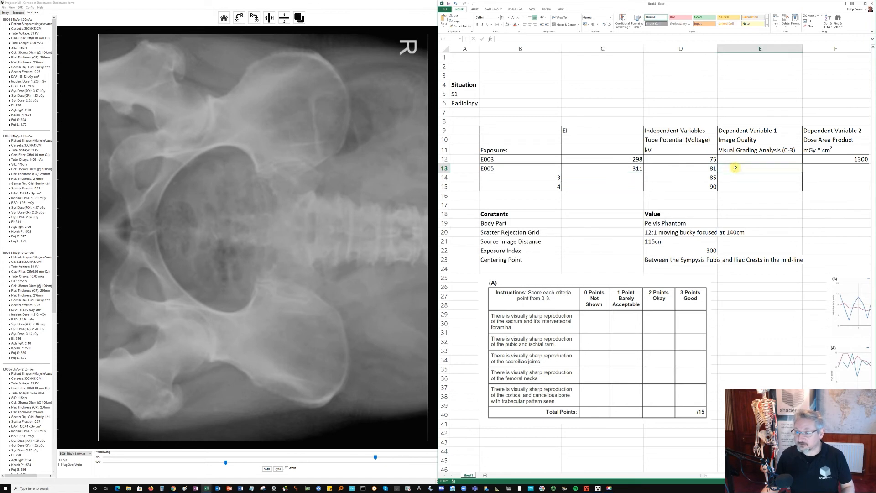
left_click(818, 169)
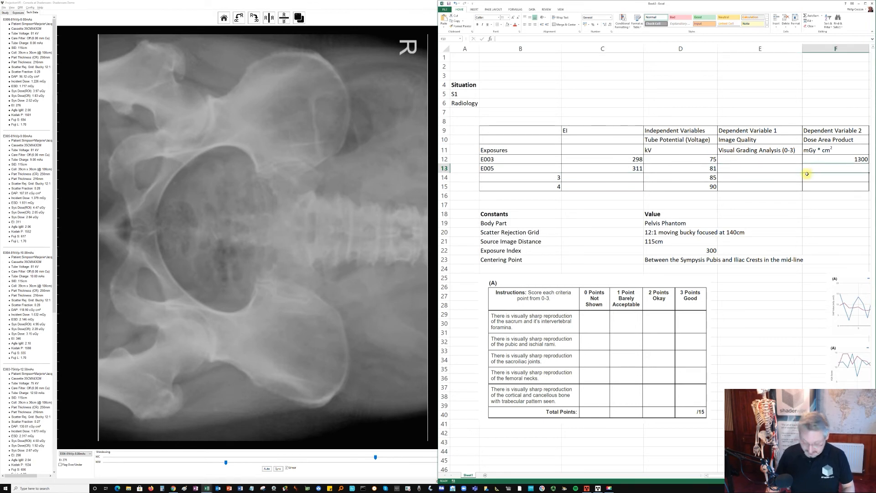
type("951")
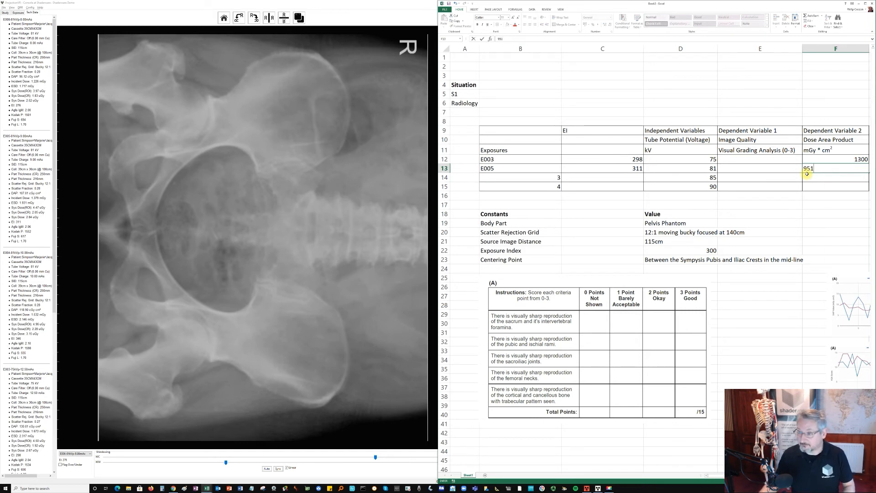
left_click(767, 176)
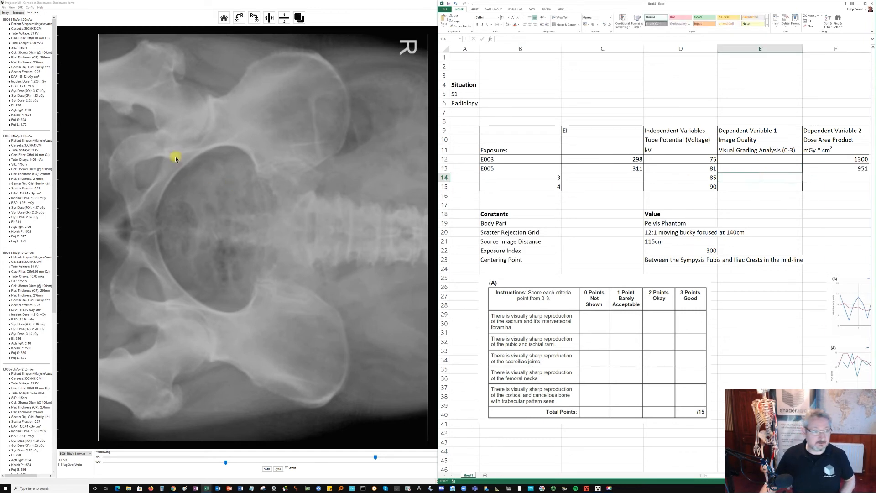
- Return to the Console's exposure settings and take a pelvis exposure at 85 kV and 6.3 mAs
left_click(19, 13)
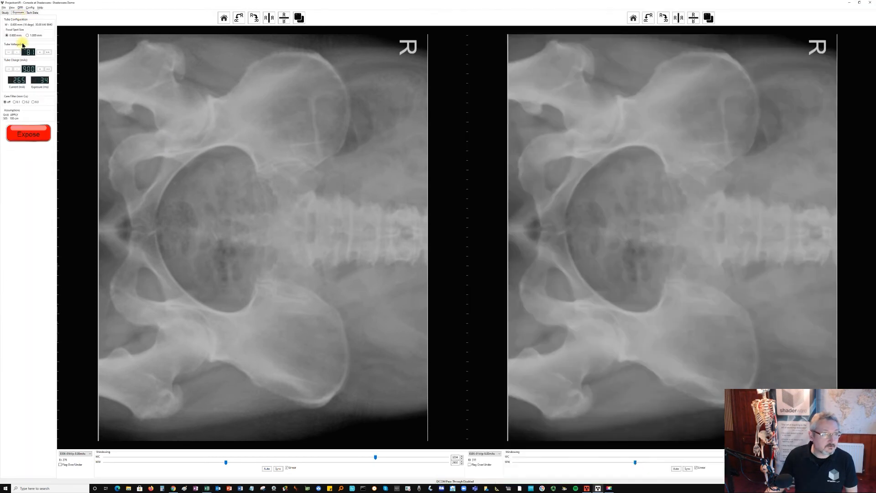
left_click(41, 54)
left_click(39, 53)
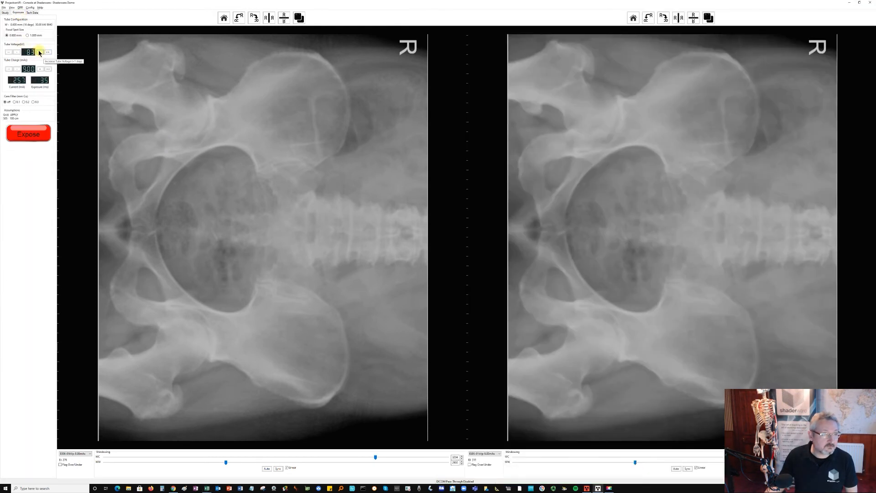
left_click(17, 69)
left_click(17, 69)
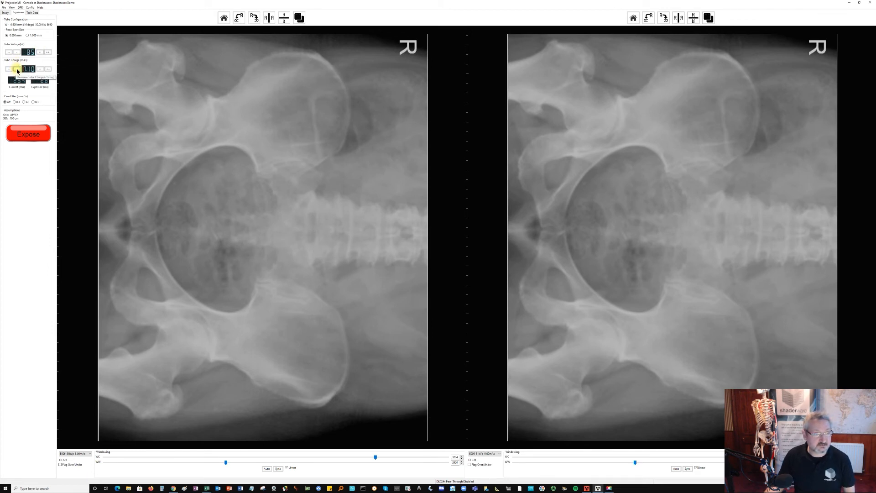
left_click(17, 69)
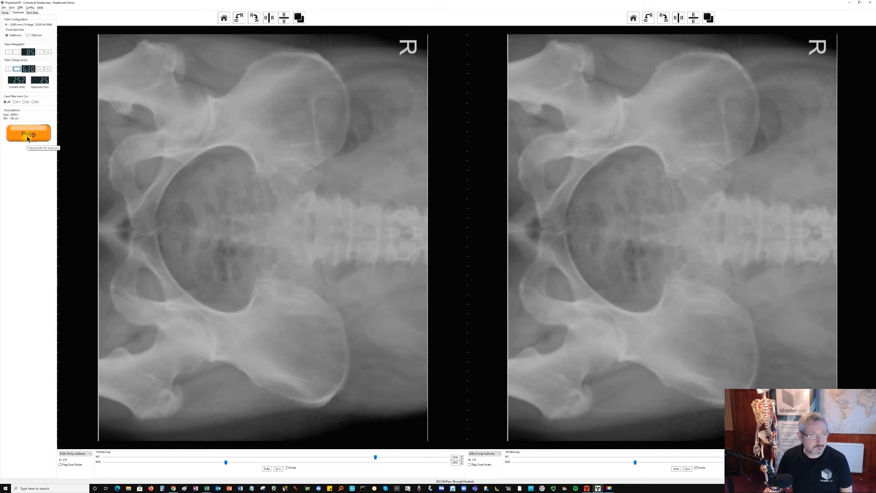
left_click(28, 136)
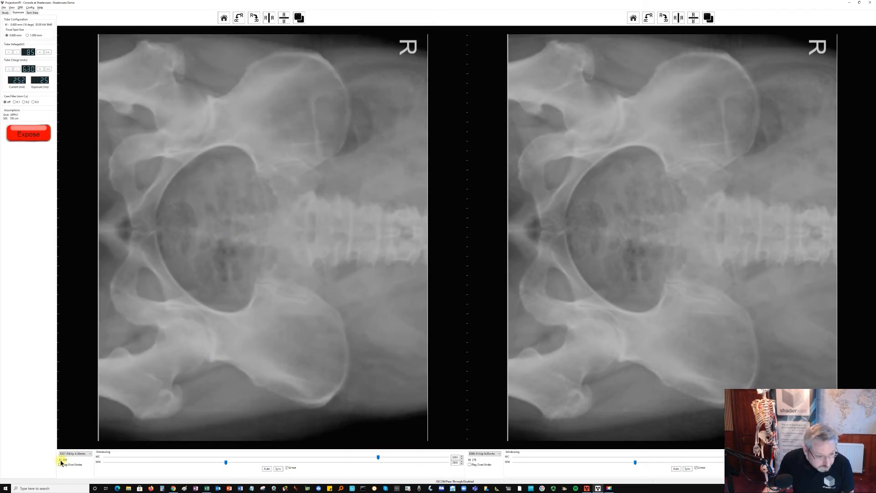
- Raise the tube charge to 7.1 mAs, repeat the pelvis exposure at 85 kV and open its technical data
left_click(40, 70)
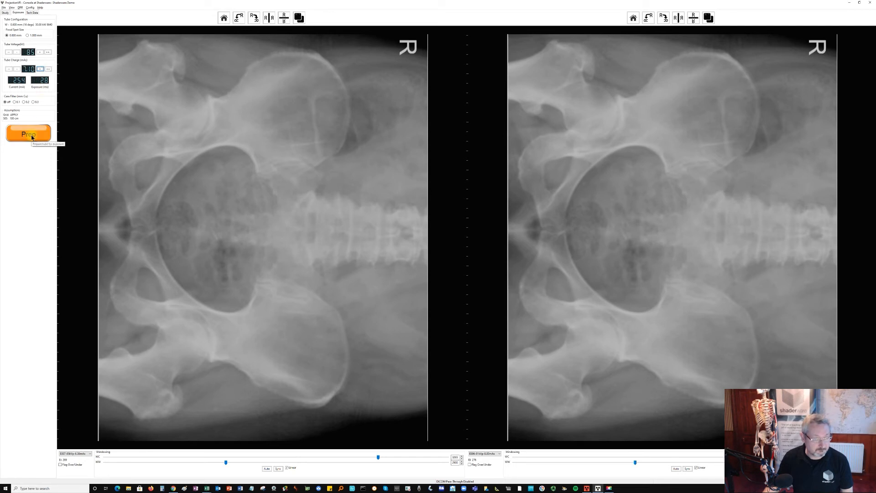
left_click(32, 137)
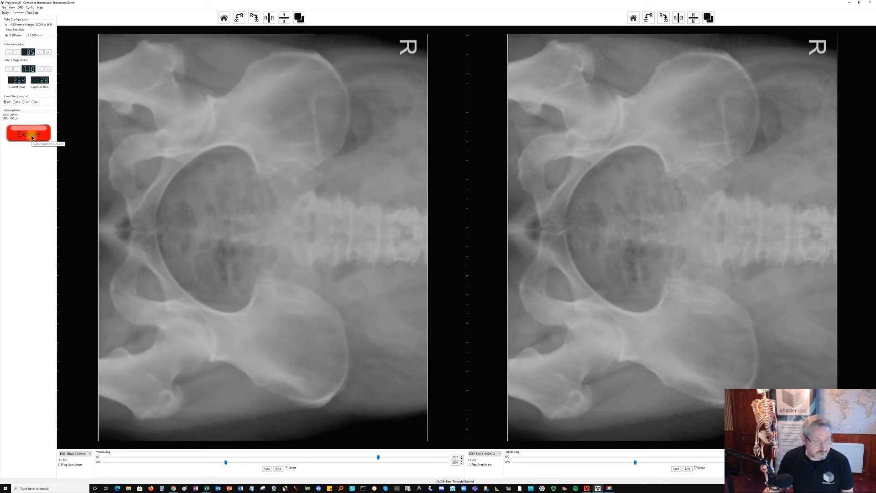
left_click(35, 14)
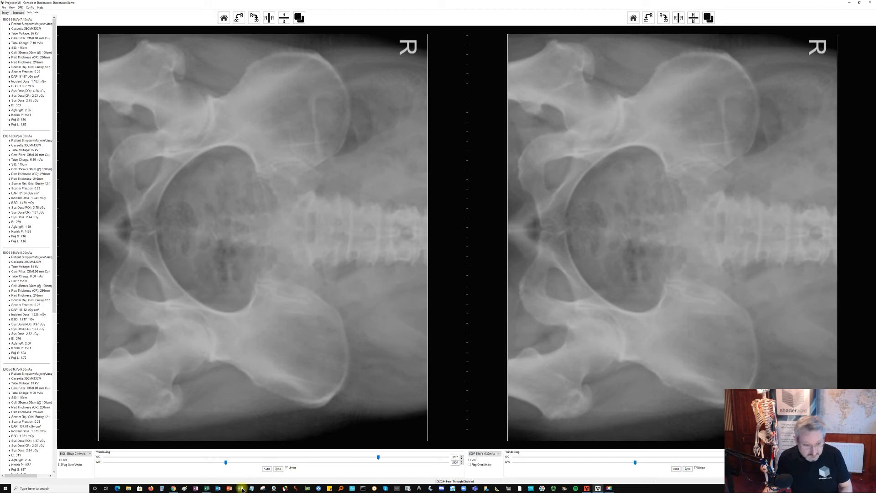
- Switch to the Excel results workbook and replace the exposure number in the 85 kV row with E008
mouse_move(207, 488)
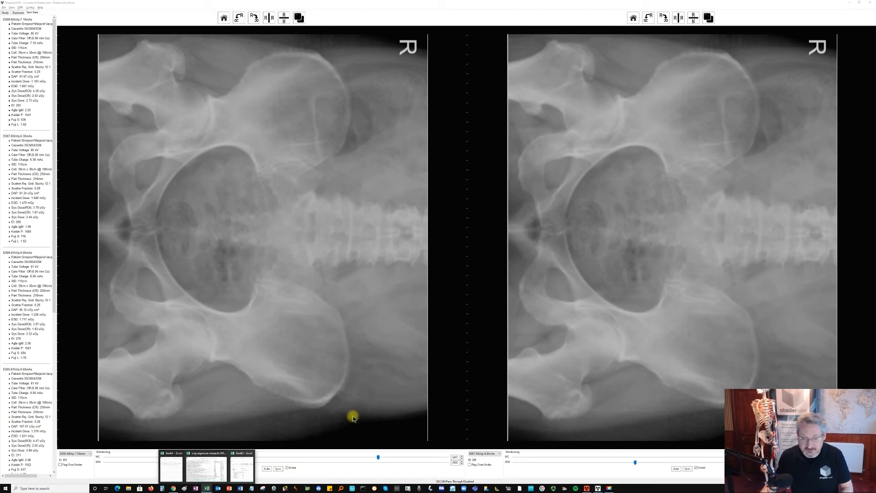
left_click(241, 467)
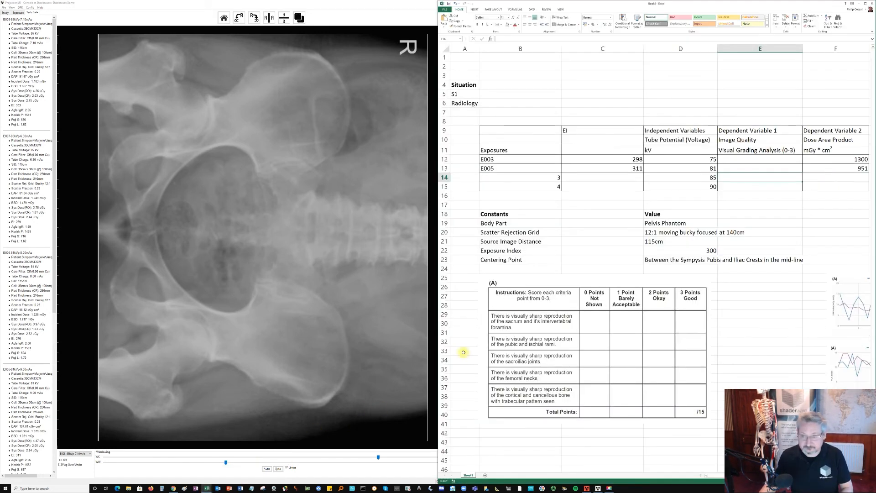
left_click(518, 177)
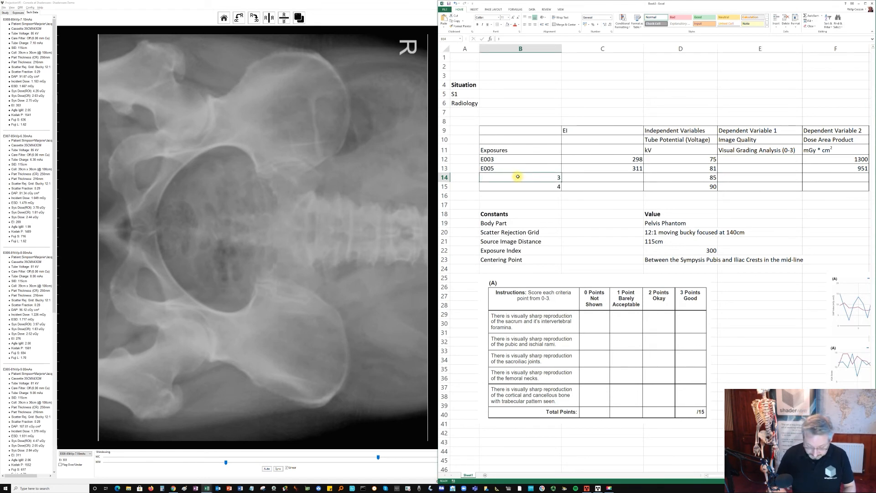
type("E")
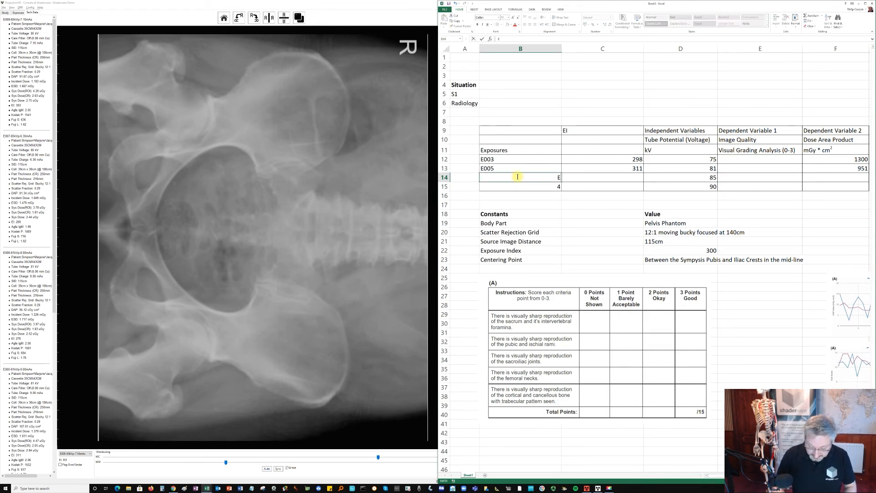
type("008")
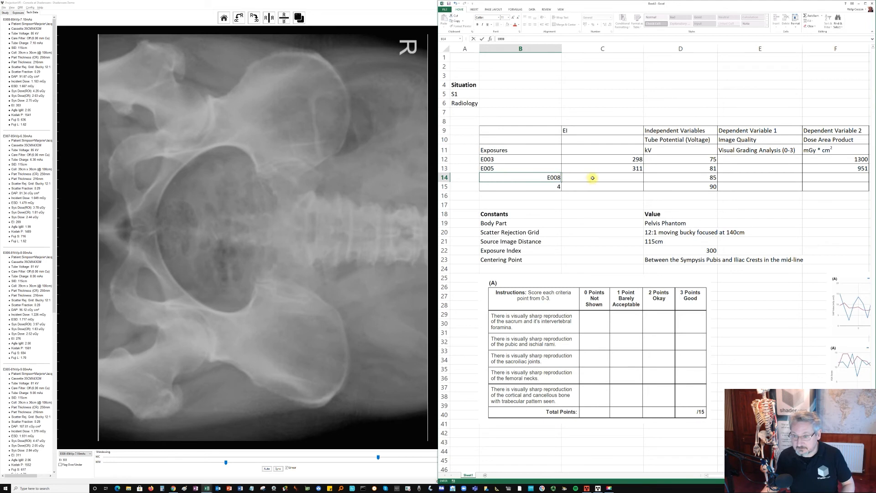
- Enter an exposure index of 303 and a dose area product of 917 in the E008 row
left_click(606, 176)
type("3")
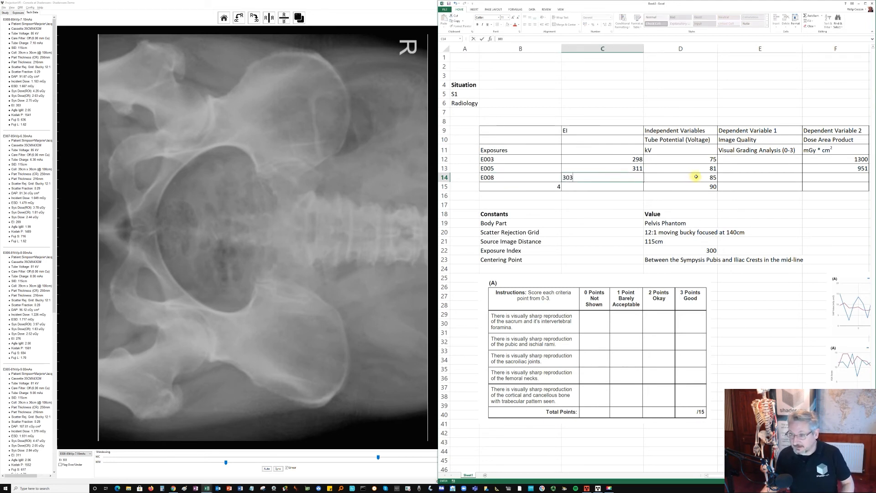
type("03")
left_click(834, 177)
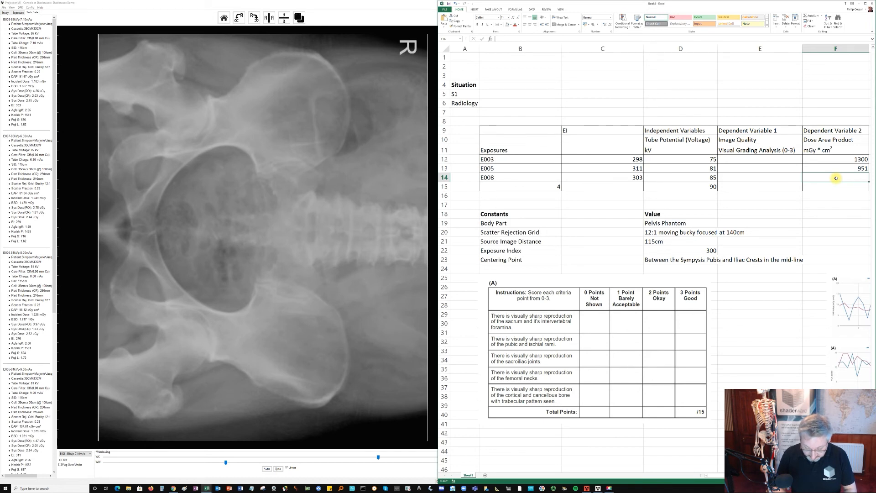
type("916")
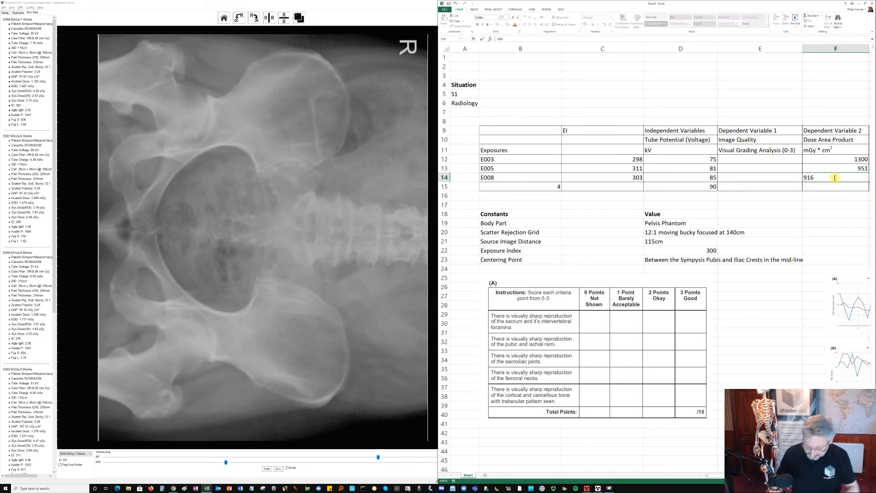
key("BackSpace")
type("7")
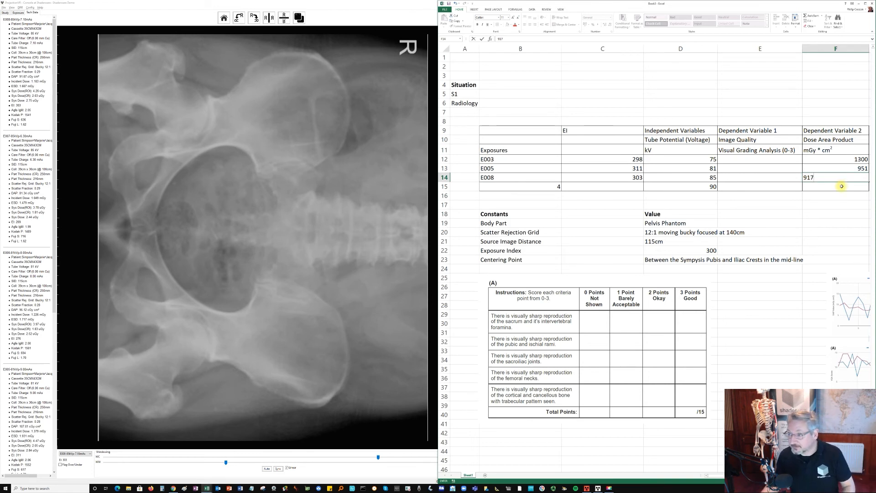
left_click(840, 186)
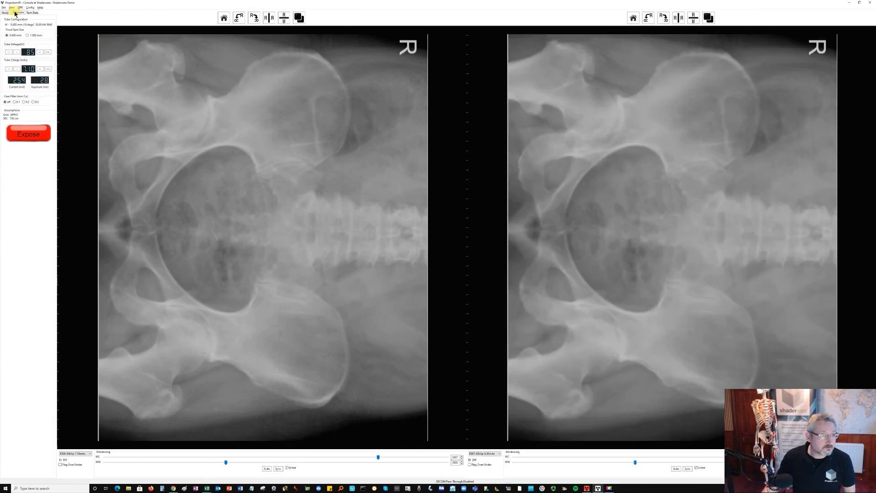
- Switch to the Console's exposure settings and take a pelvis exposure at 90 kV and 5.6 mAs
left_click(40, 52)
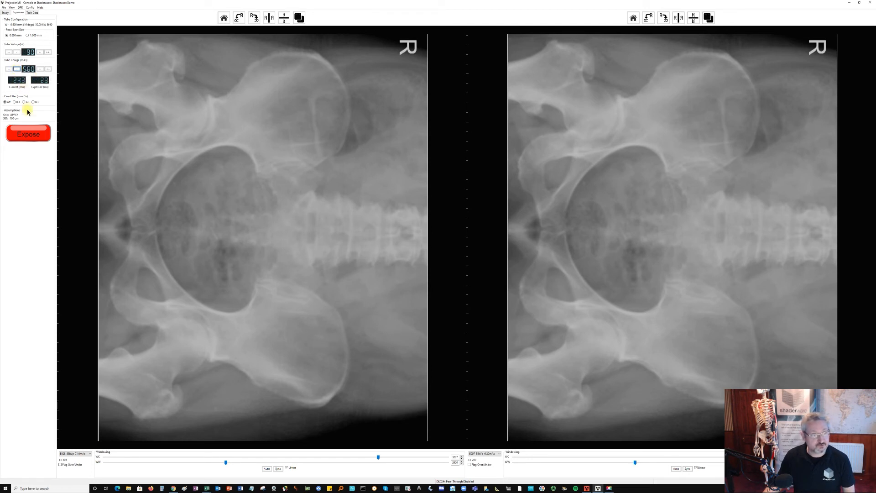
left_click(29, 133)
left_click(29, 133)
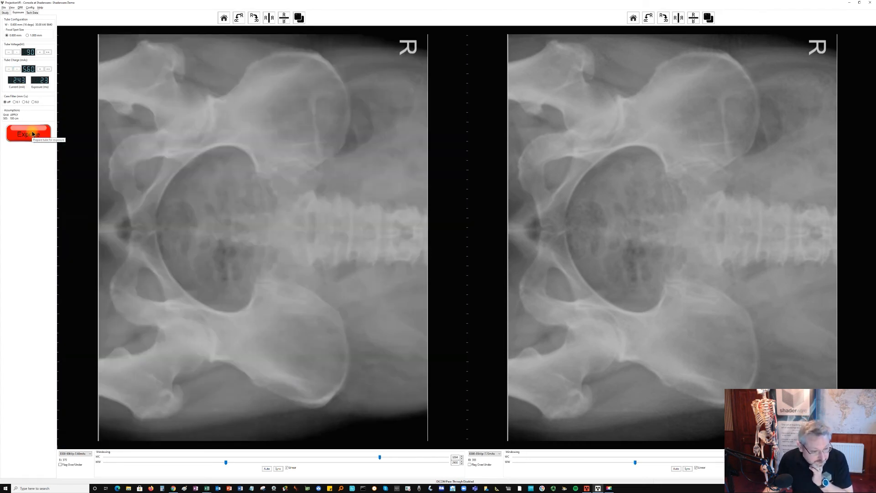
- Lower the tube charge to 5.0 mAs and repeat the pelvis exposure at 90 kV
left_click(16, 69)
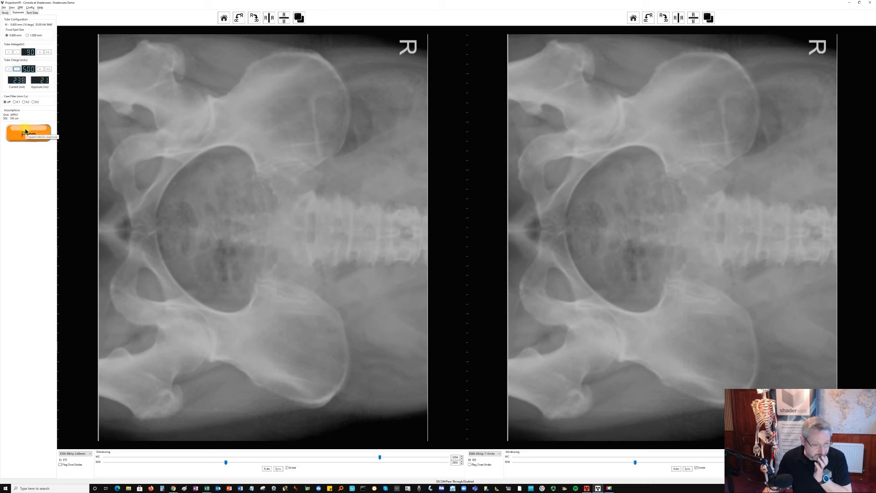
left_click(26, 131)
left_click(26, 131)
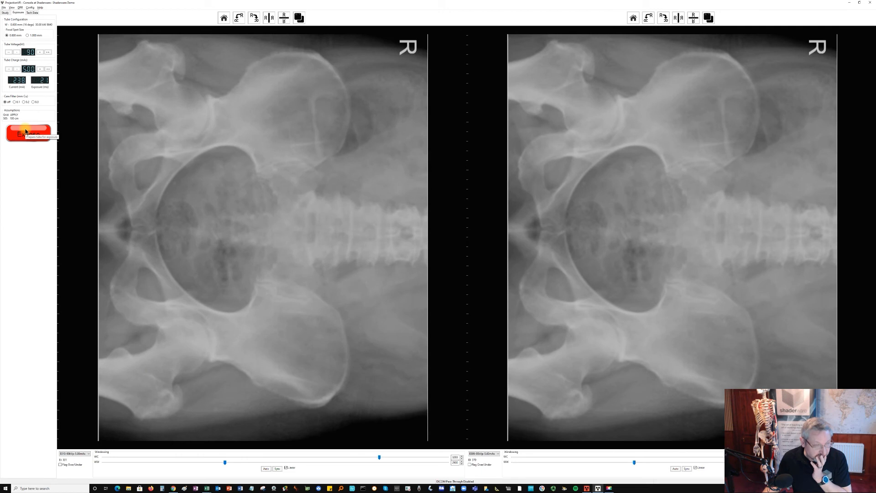
- Lower the tube charge to 4.5 mAs, repeat the pelvis exposure at 90 kV and open its technical data
left_click(16, 69)
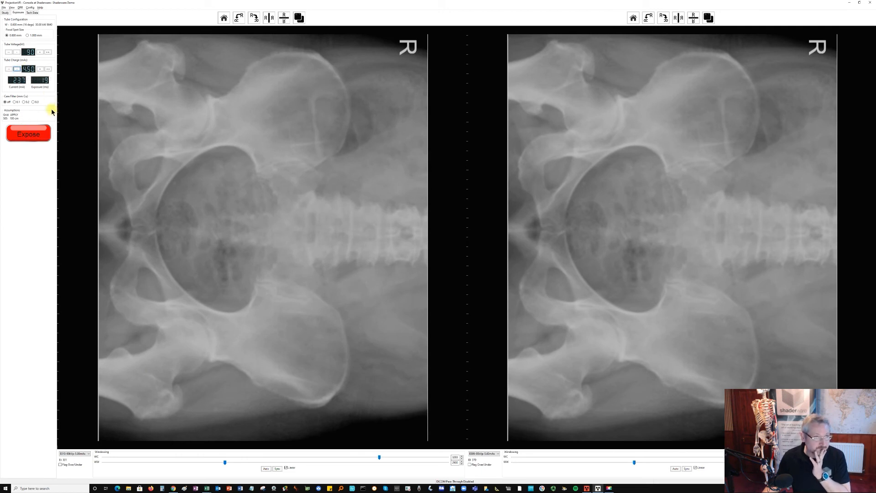
left_click(40, 134)
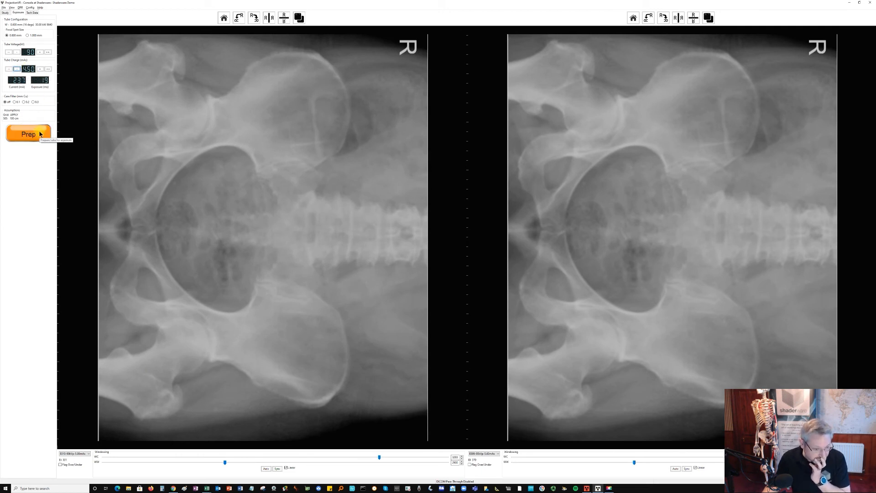
left_click(40, 133)
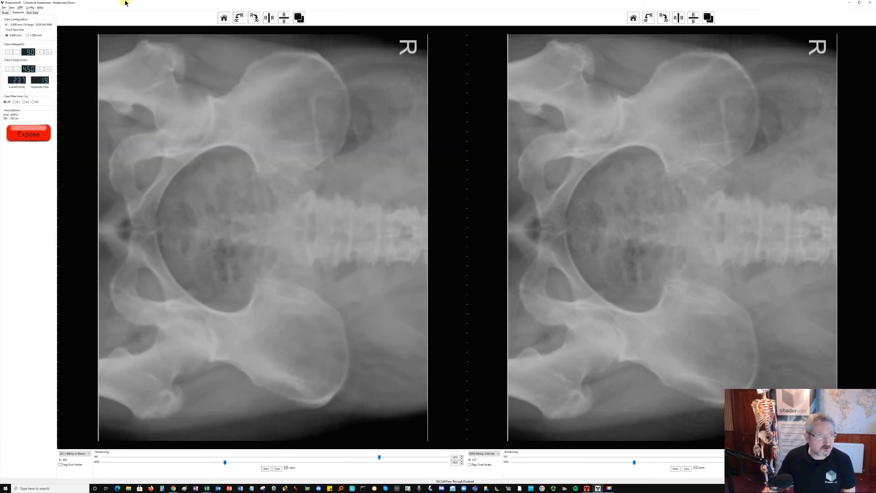
left_click(32, 12)
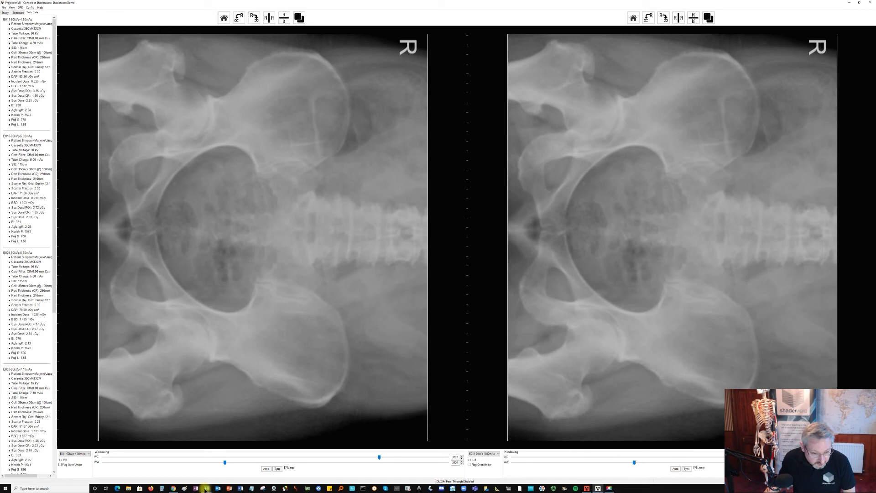
- Switch to the Excel results workbook and enter a dose area product of 630 and an EI of 298 in the 90 kV row
mouse_move(207, 488)
left_click(234, 477)
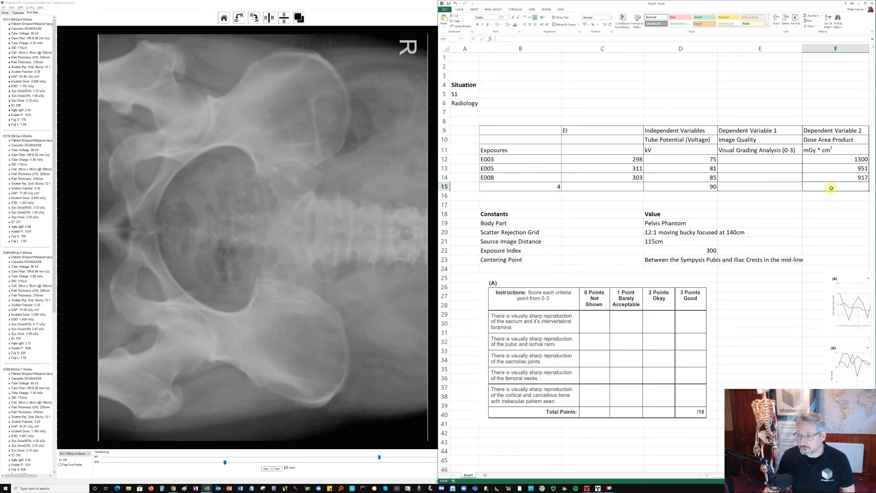
type("630")
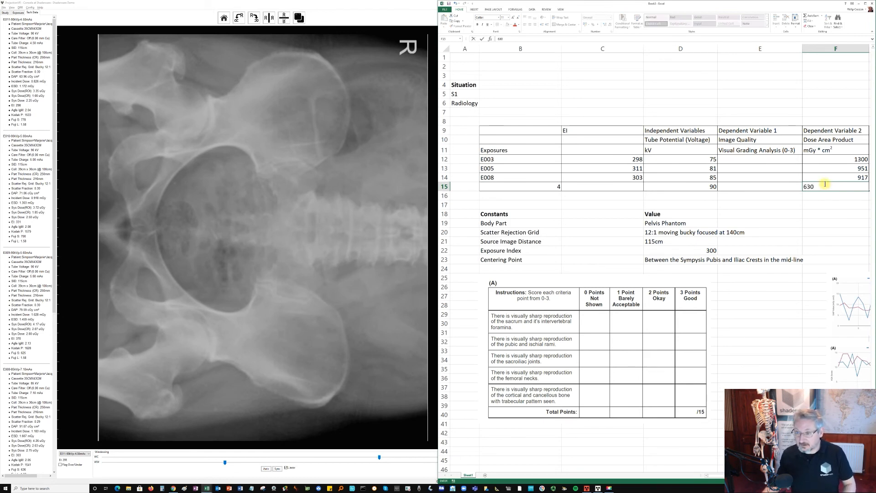
left_click(619, 188)
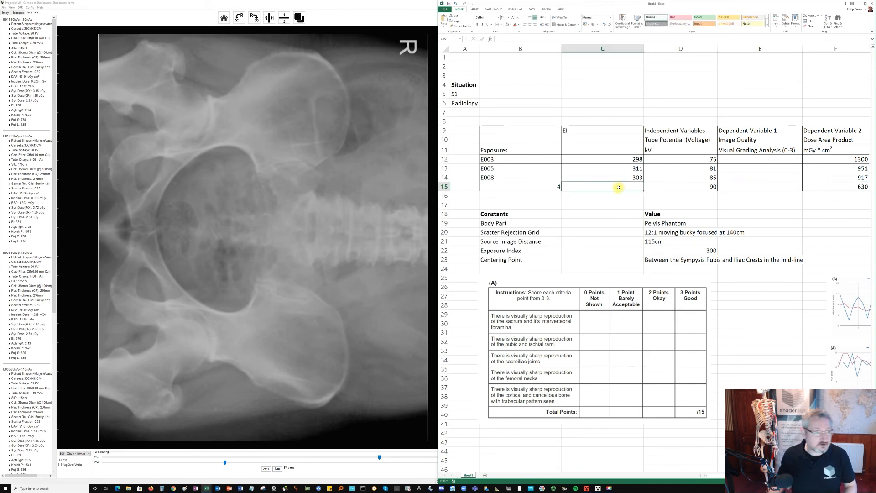
type("29")
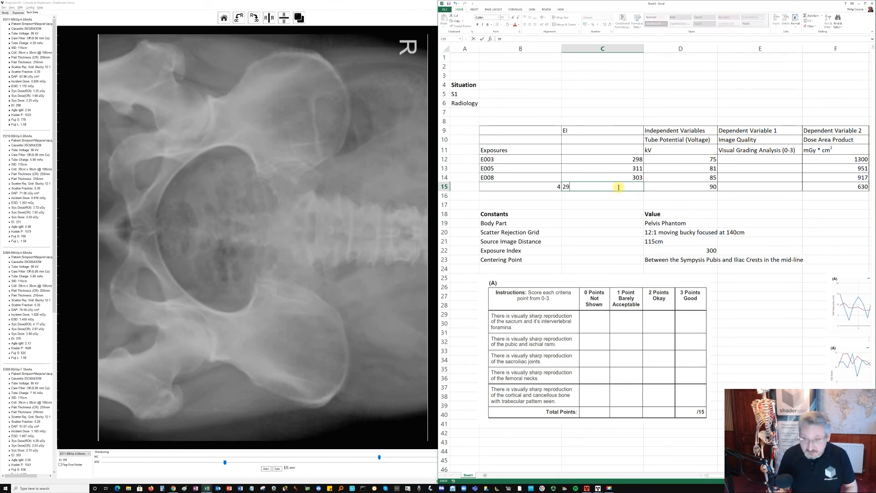
type("8")
- Replace the exposure number in the 90 kV row with E011
left_click(539, 186)
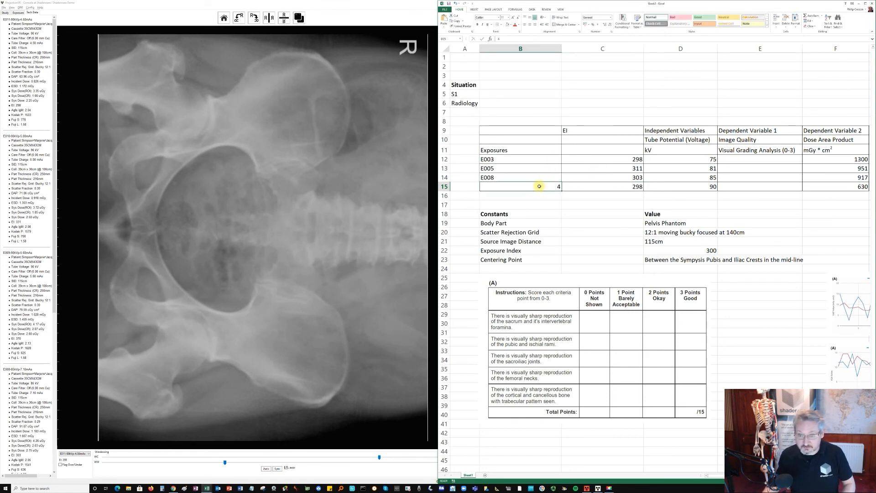
type("E")
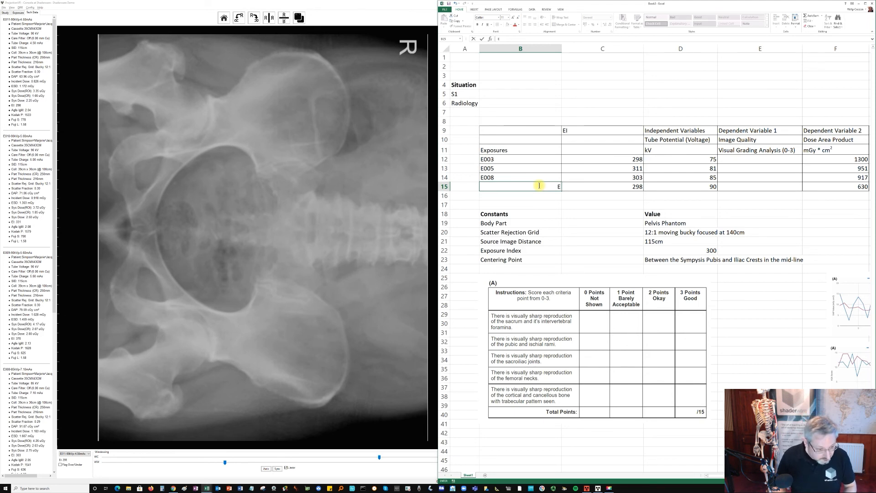
type("01")
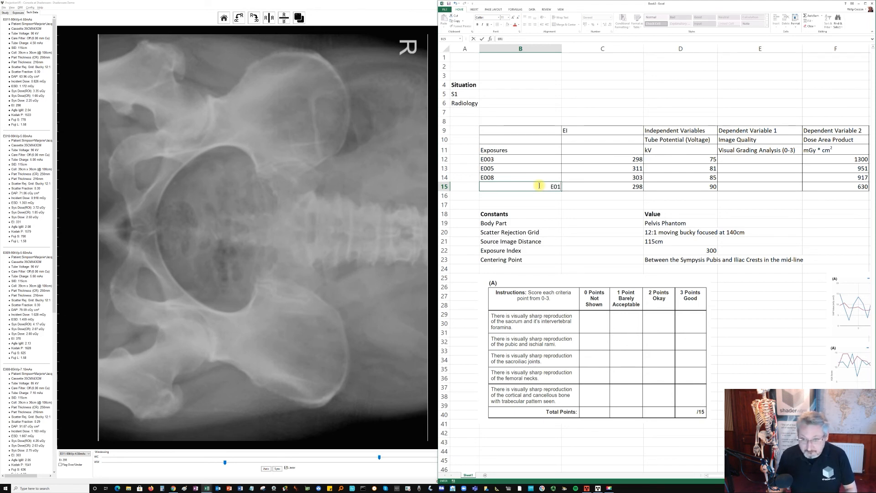
type("1")
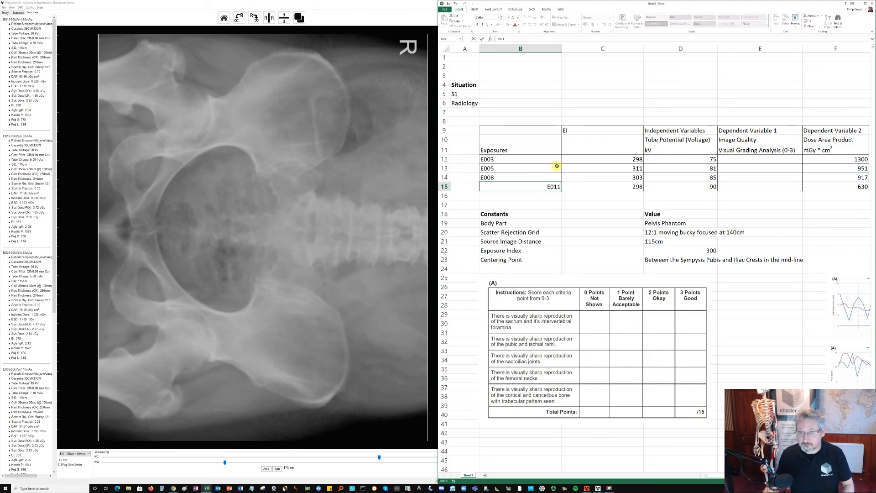
left_click(621, 124)
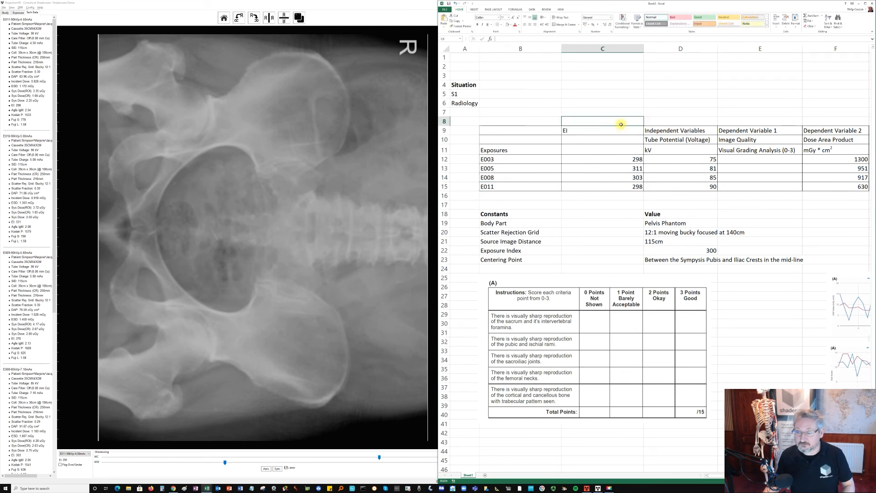
- Insert a new column before the EI column, head it Tube Charge and enter the unit mAs in the Exposures header row
left_click(629, 50)
right_click(628, 51)
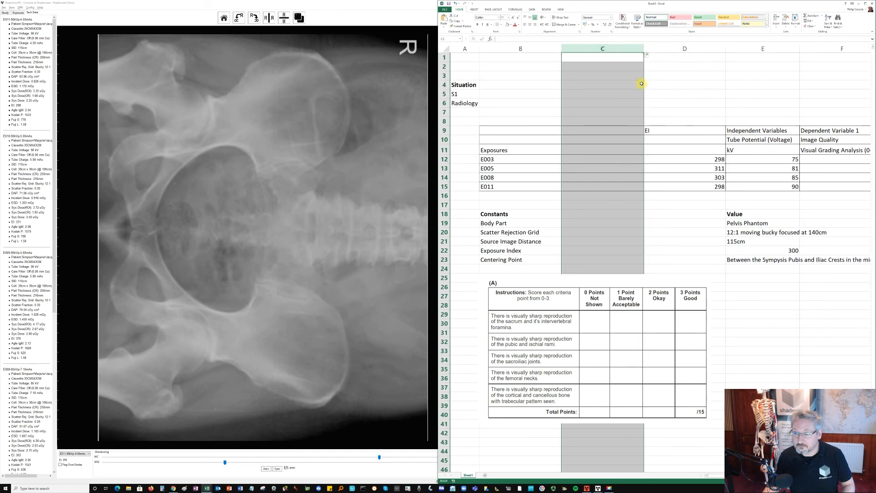
left_click(621, 132)
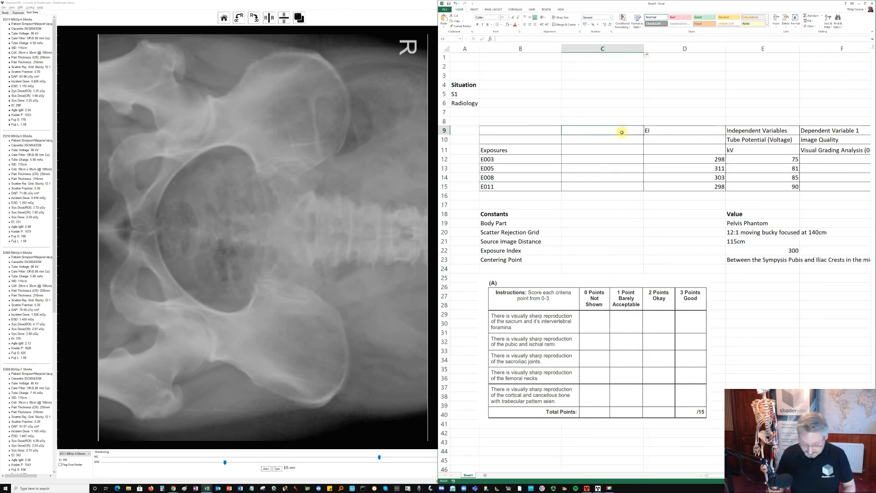
type("mAs")
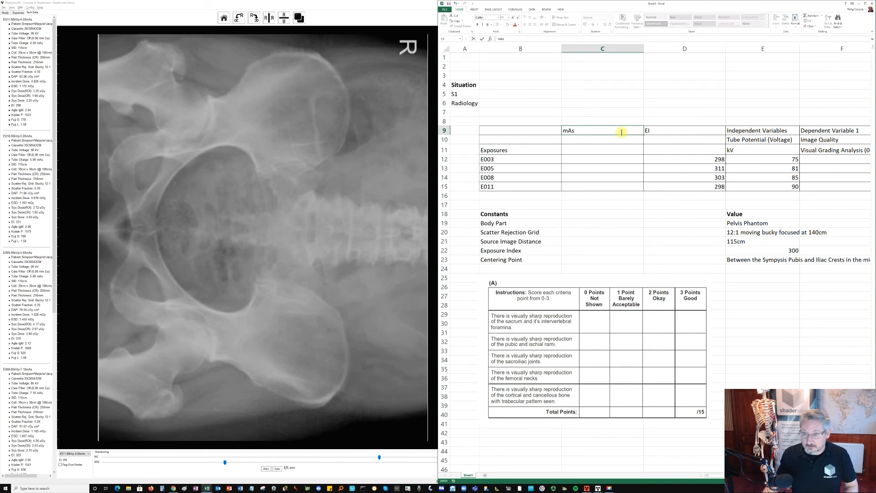
left_click_drag(562, 132, 567, 132)
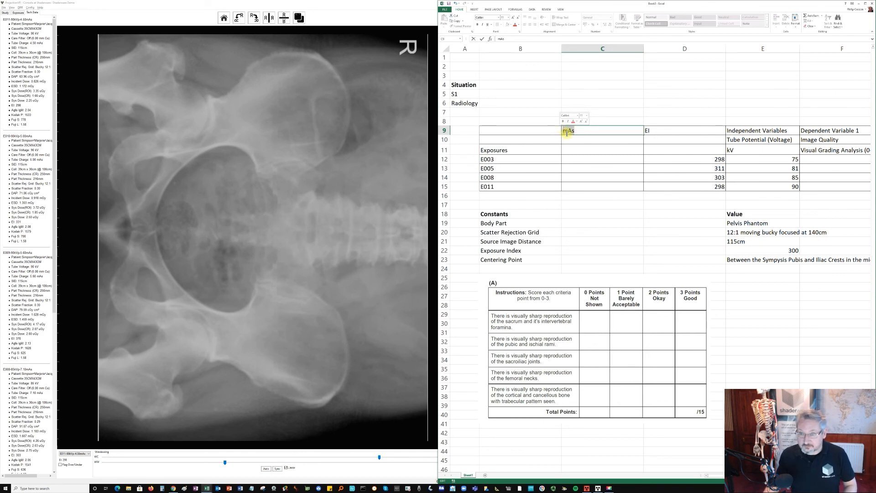
key("Escape")
type("Tube Charge")
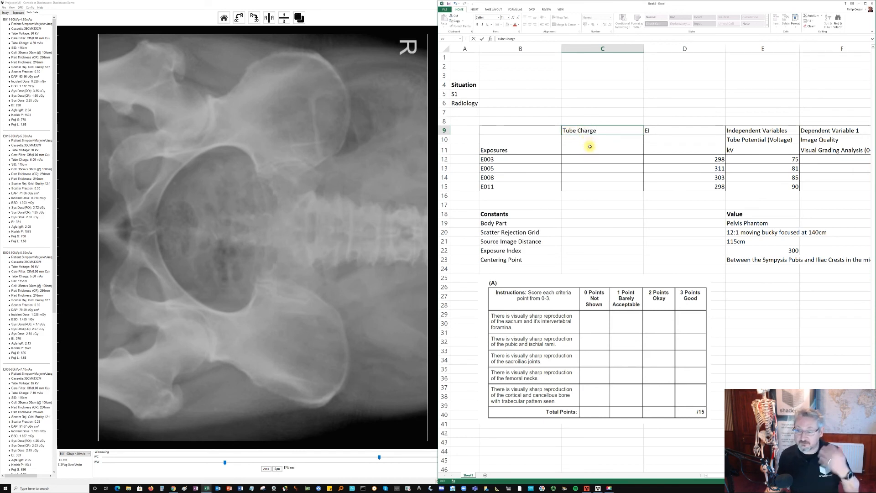
left_click(589, 148)
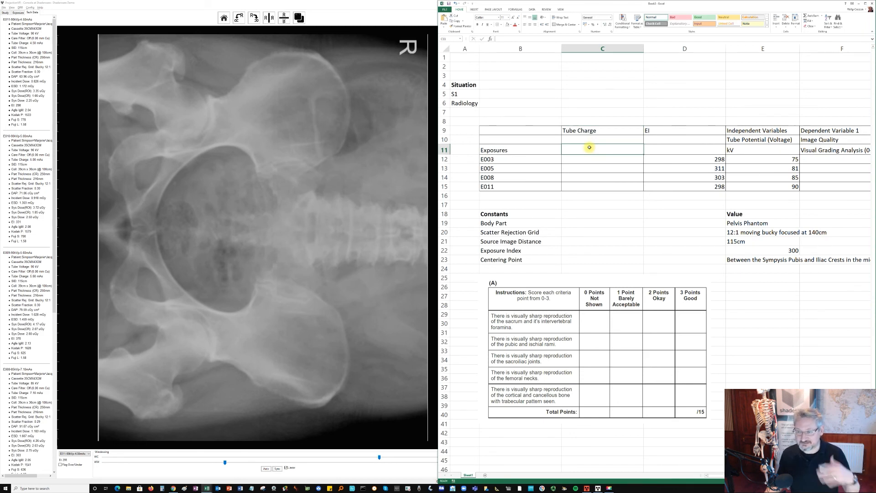
type("mAs")
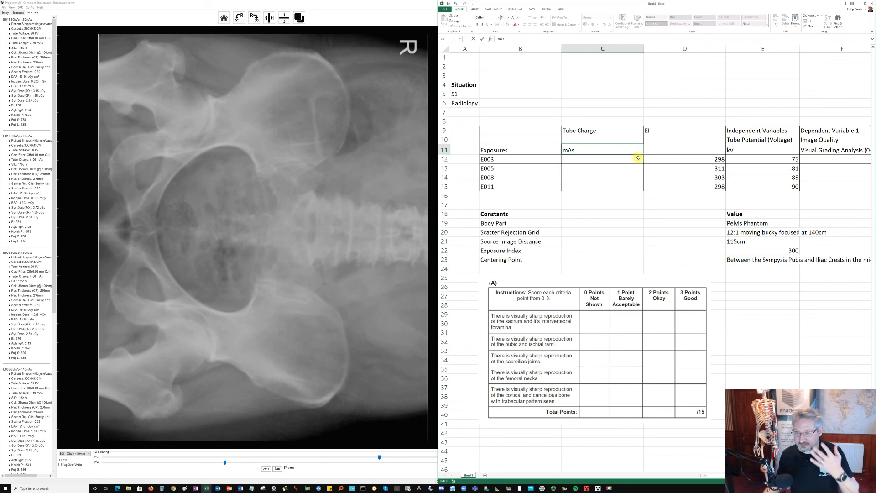
- Enter a tube charge of 4.5 in the E003 row
left_click(624, 161)
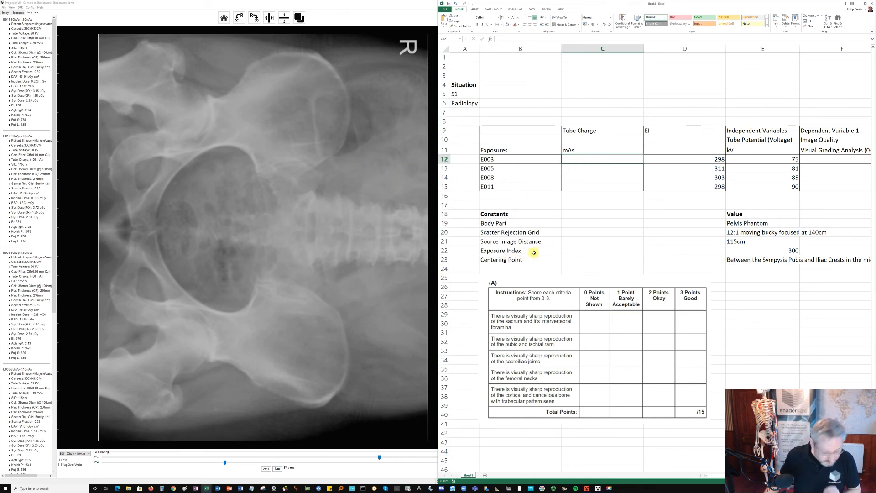
type("4")
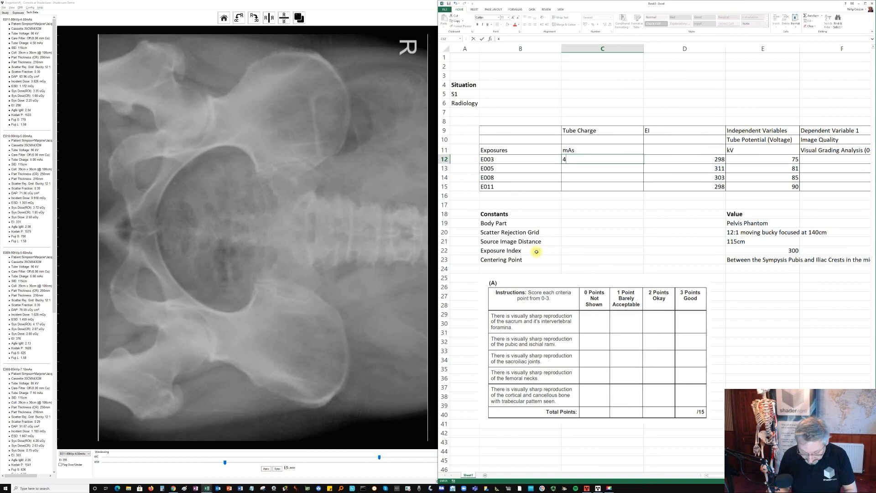
type(".5")
key("Return")
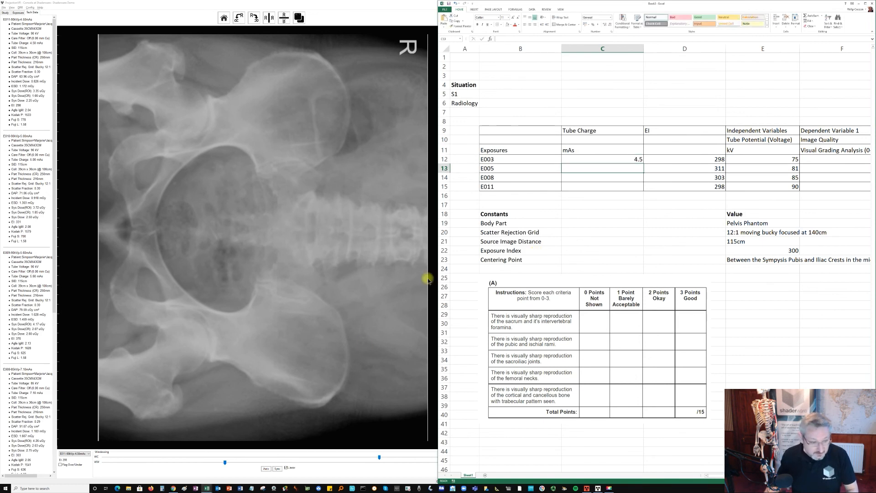
- Check the exposure list in ProjectionVR and, back in Excel, enter tube charges of 7.1 in the E008 row and 4.5 in the E011 row
left_click(89, 453)
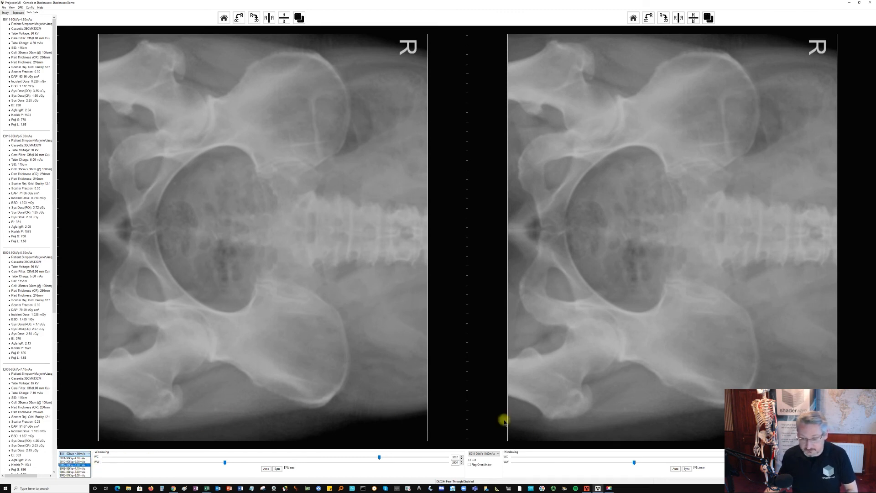
key("alt+Tab")
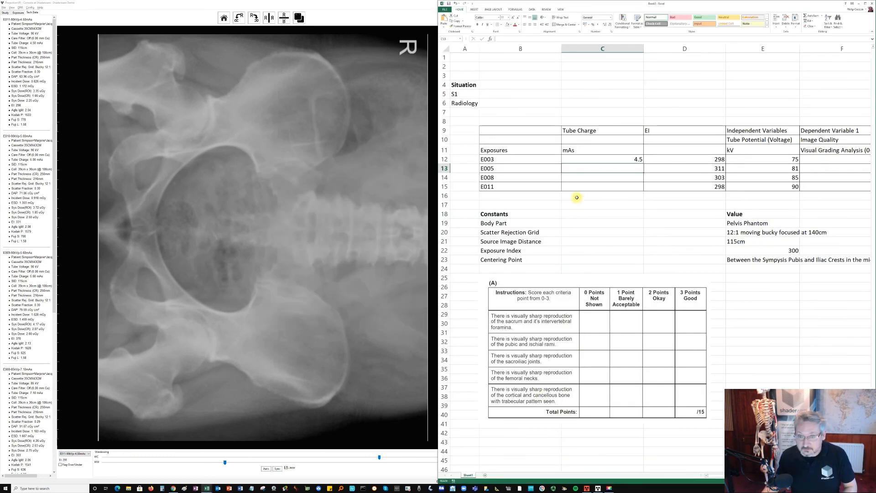
left_click(583, 177)
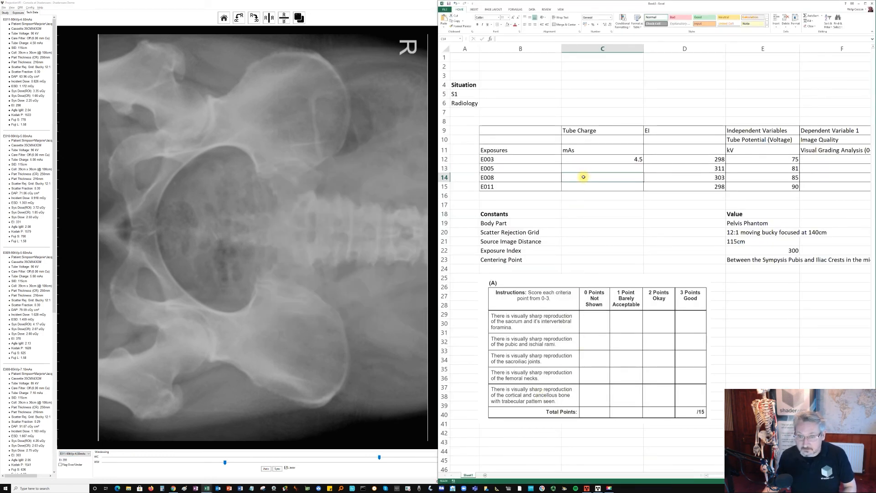
type("7")
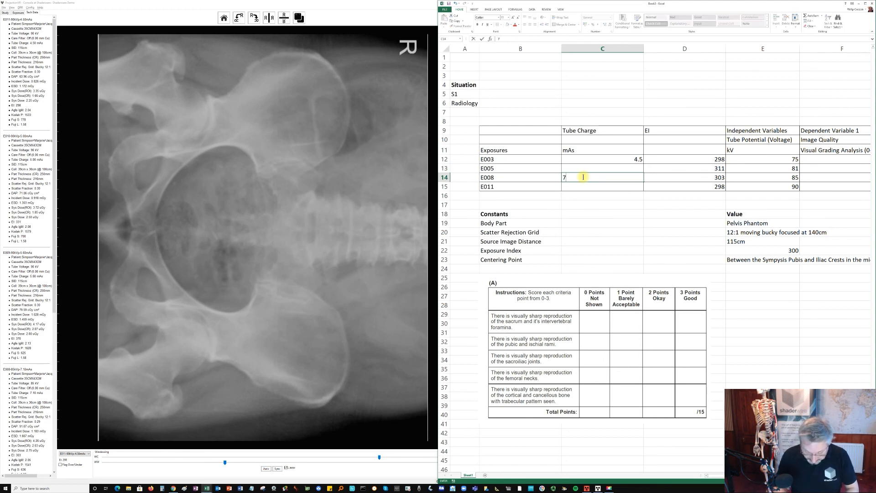
type(".1")
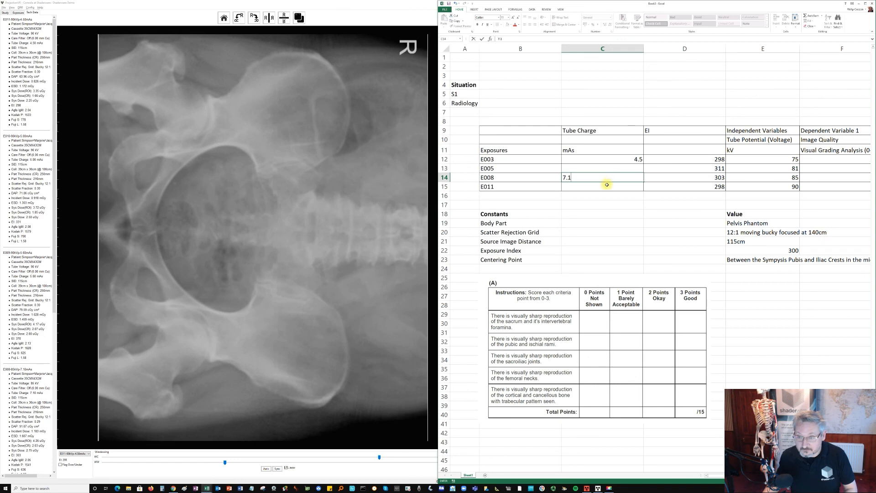
left_click(607, 185)
type("4.5")
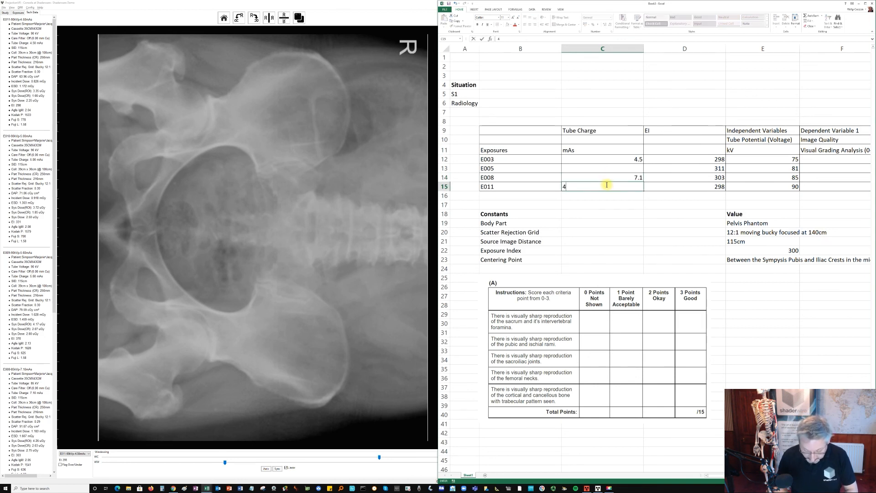
left_click(616, 171)
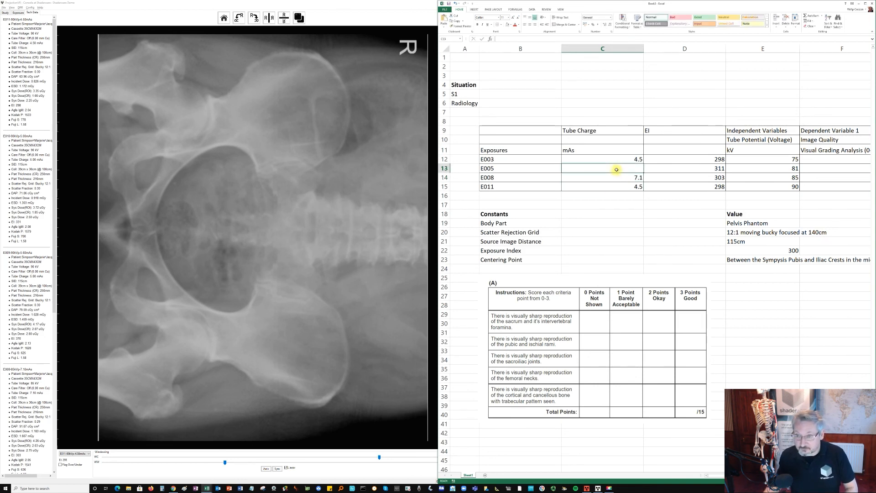
- Replace the tube charge in the E003 row with 12.5
left_click(627, 161)
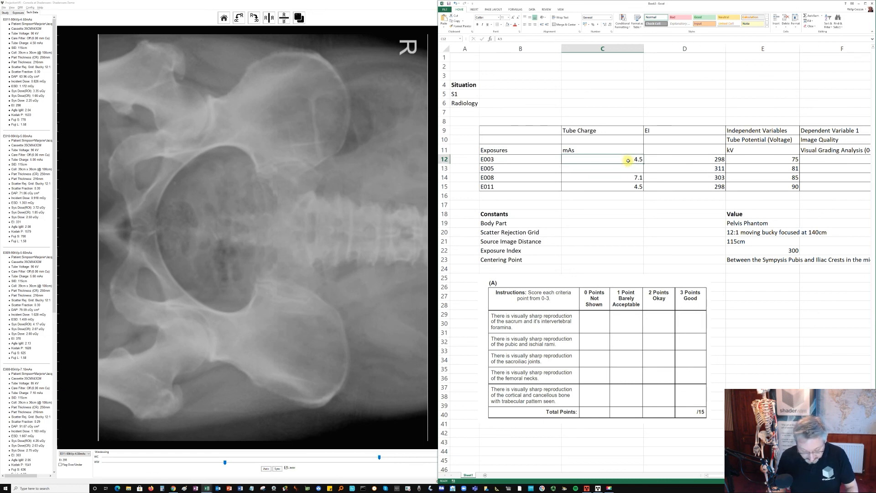
type("12")
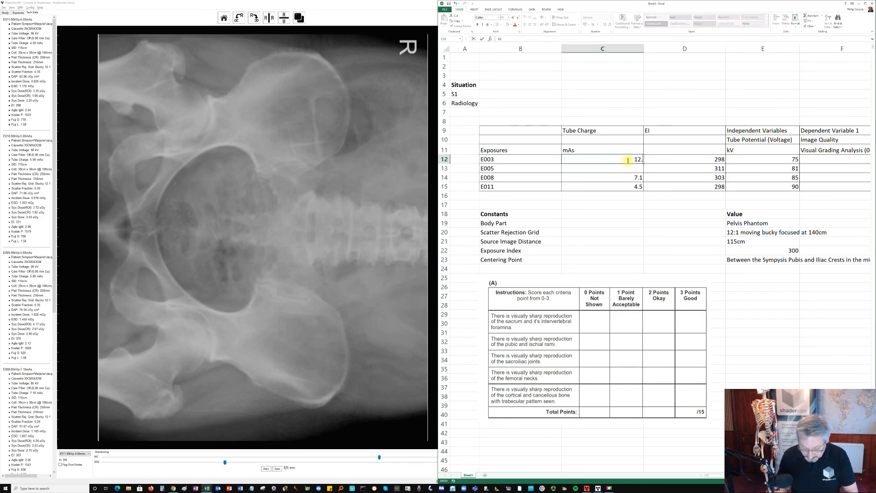
type(".5")
key("Return")
key("Left")
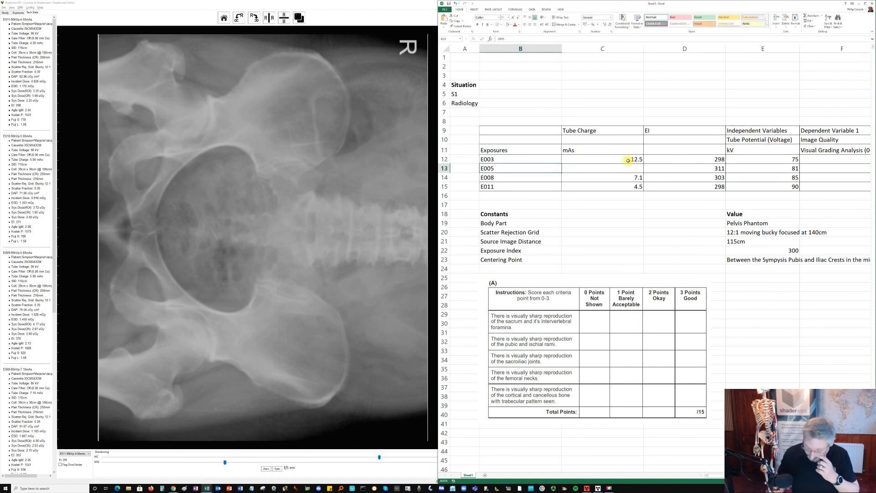
- Look through the earlier exposures' text data for their tube charges and clear the tube charge from the E003 row
key("Right")
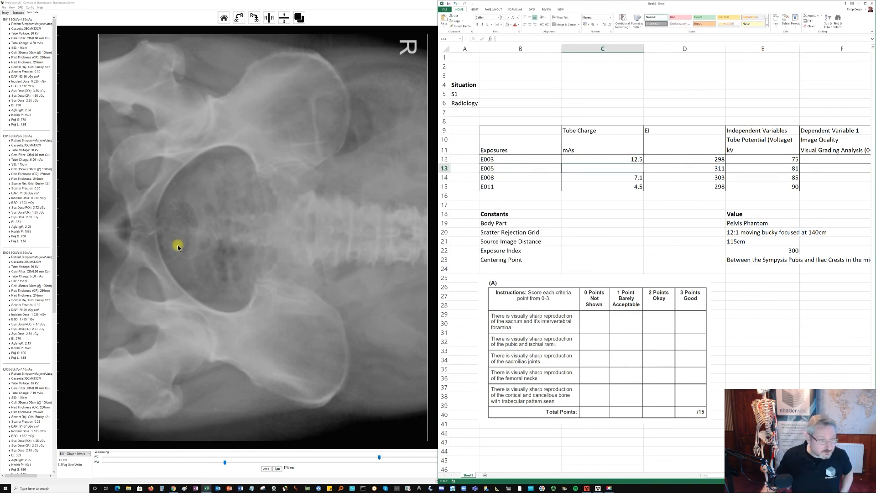
scroll(20, 301, "down", 4)
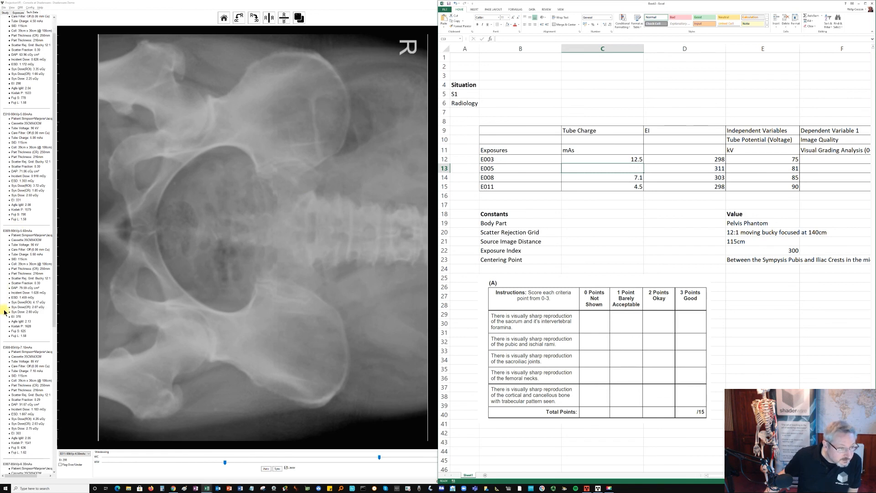
scroll(22, 314, "down", 6)
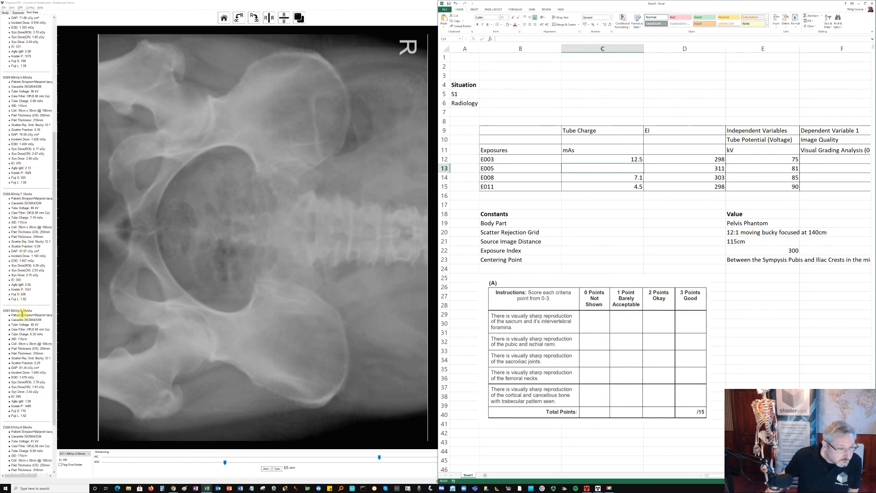
scroll(21, 313, "down", 1)
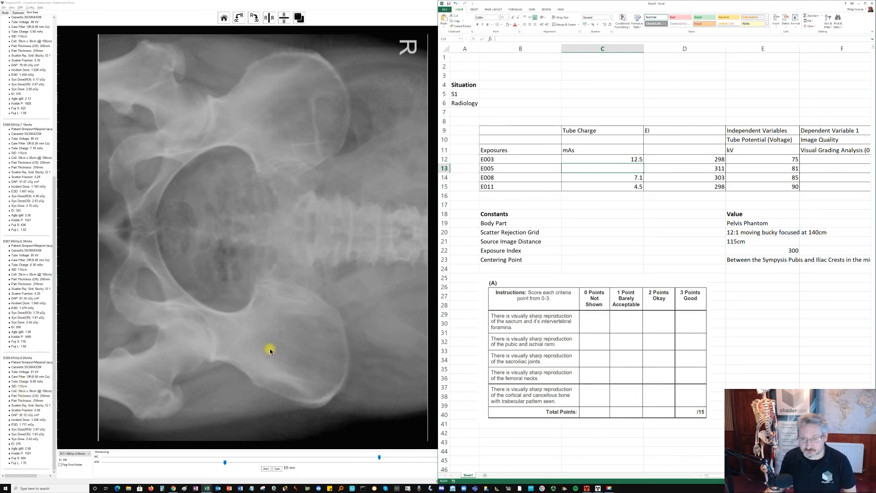
left_click(618, 160)
key("Delete")
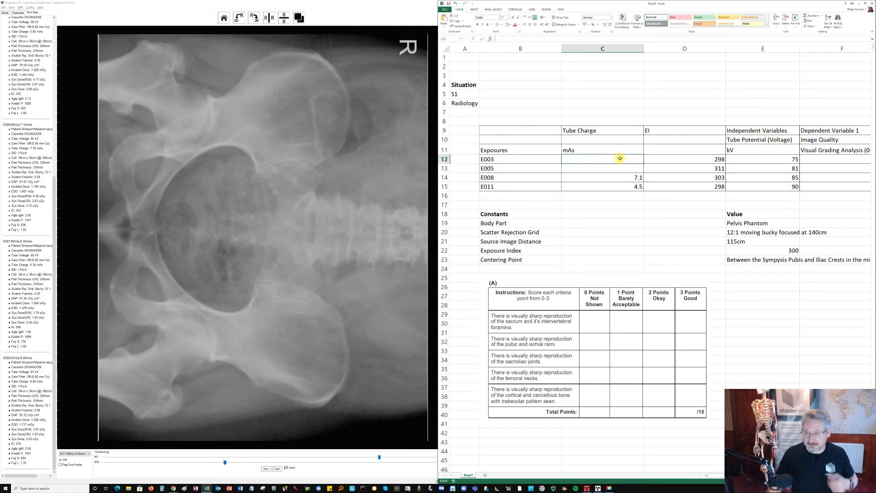
- Review the dose area product values and the Visual Grading Analysis cells for the four exposures in the results table
left_click(631, 196)
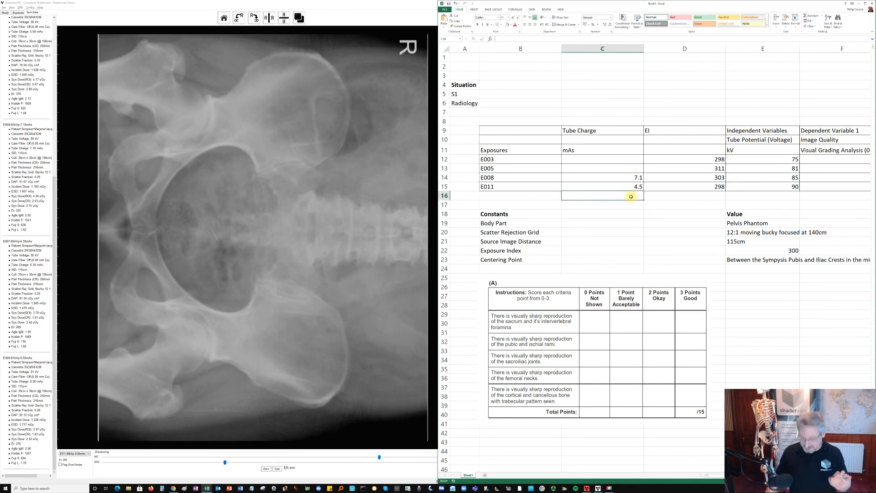
key("Right")
key("Right")
key("Right")
key("Right")
key("Right")
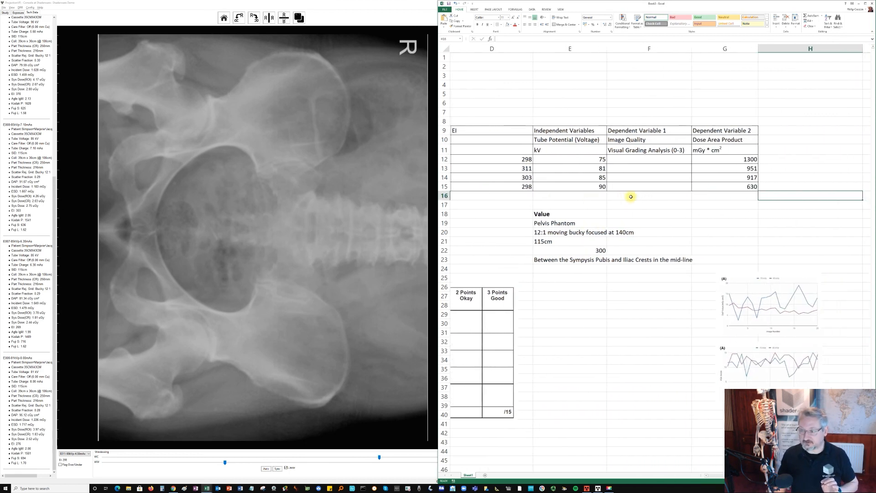
key("Left")
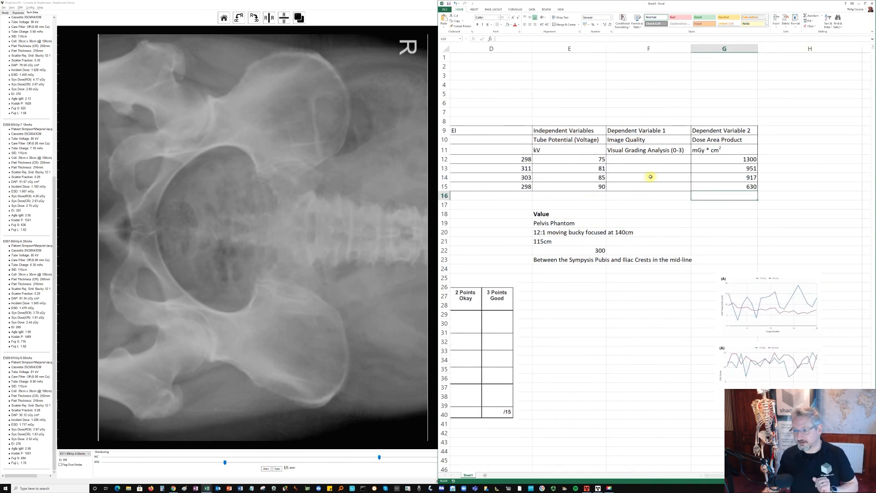
left_click_drag(729, 156, 727, 183)
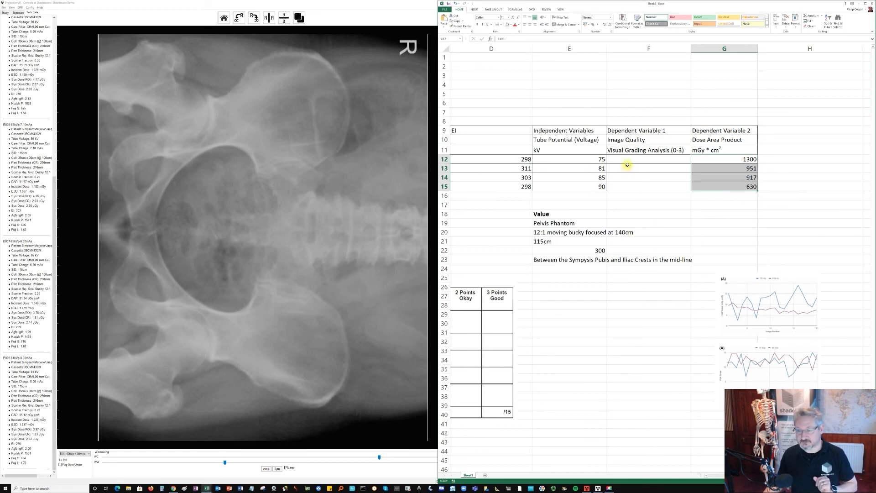
left_click_drag(633, 160, 631, 184)
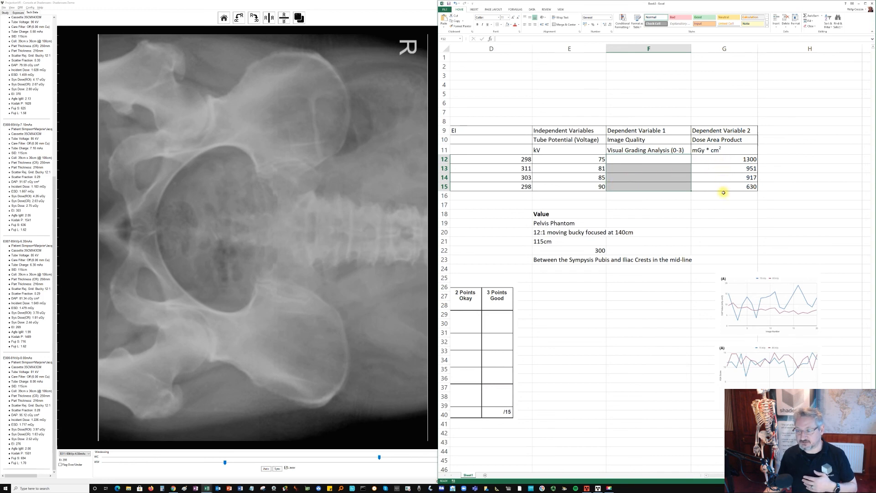
left_click(654, 198)
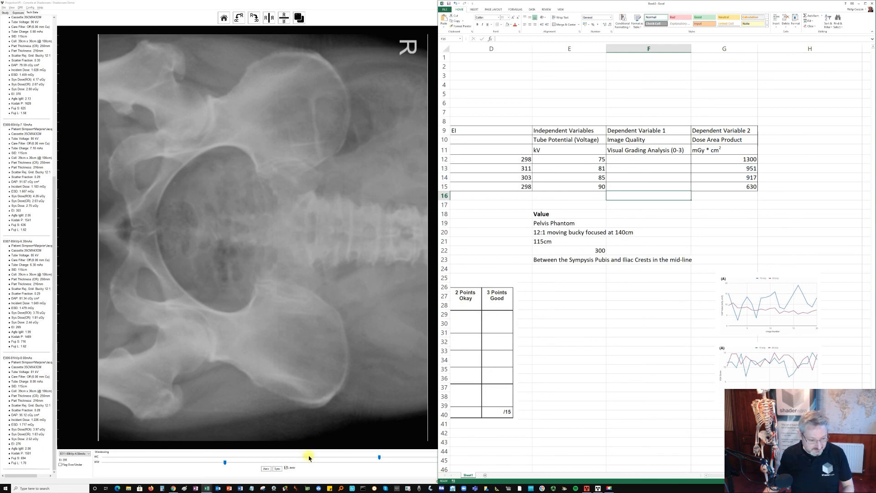
- Switch to the high kVp journal article in the browser and review it from the image analysis section back to the hypothesis and abstract
left_click(174, 488)
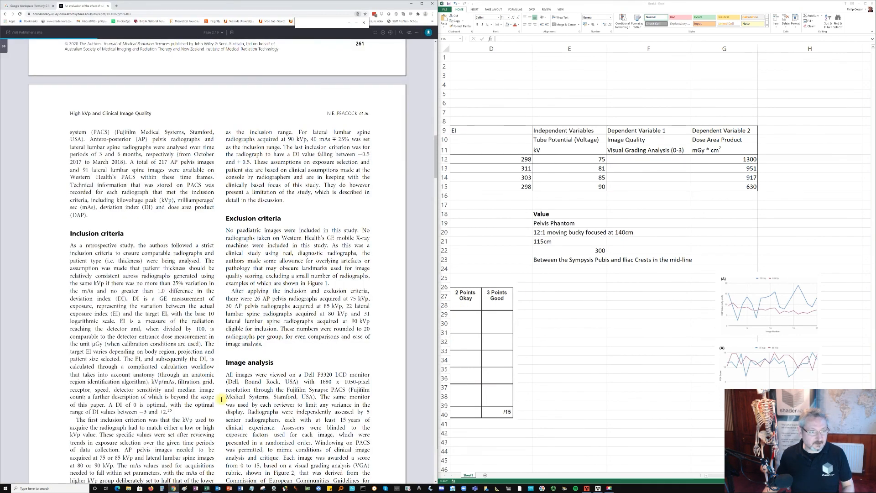
scroll(251, 261, "up", 3)
scroll(251, 261, "up", 7)
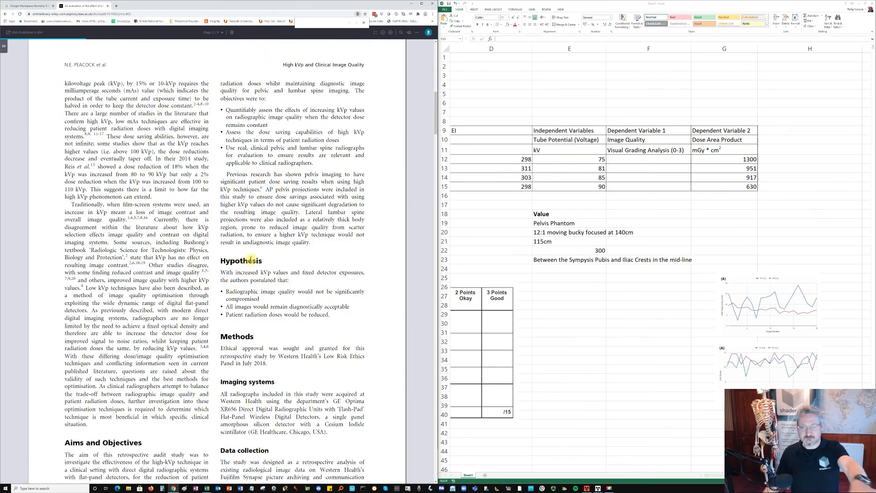
scroll(251, 261, "up", 4)
scroll(251, 263, "up", 5)
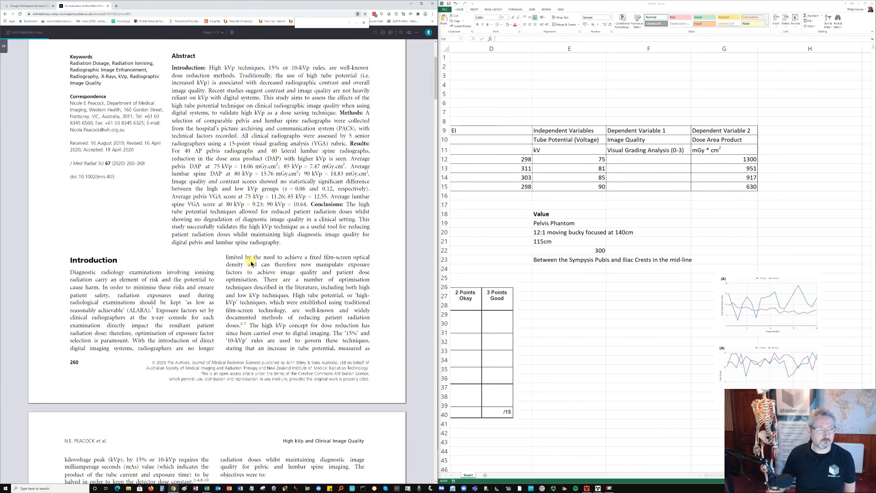
scroll(251, 263, "up", 3)
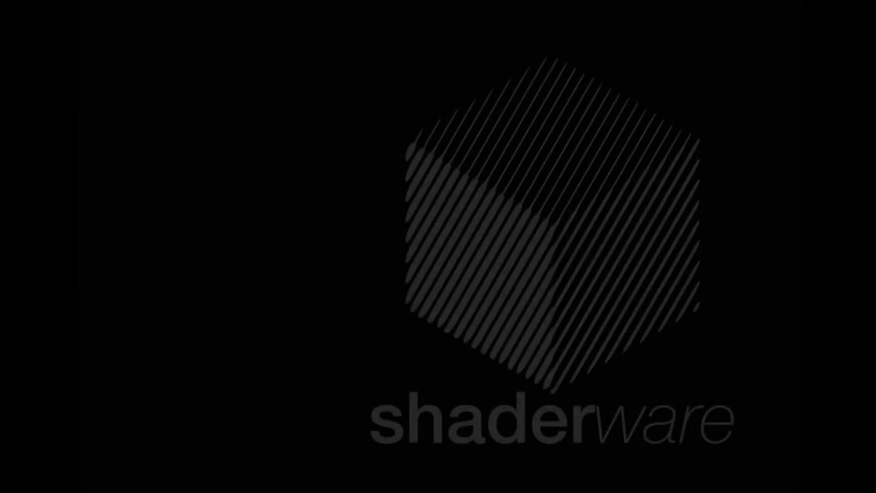